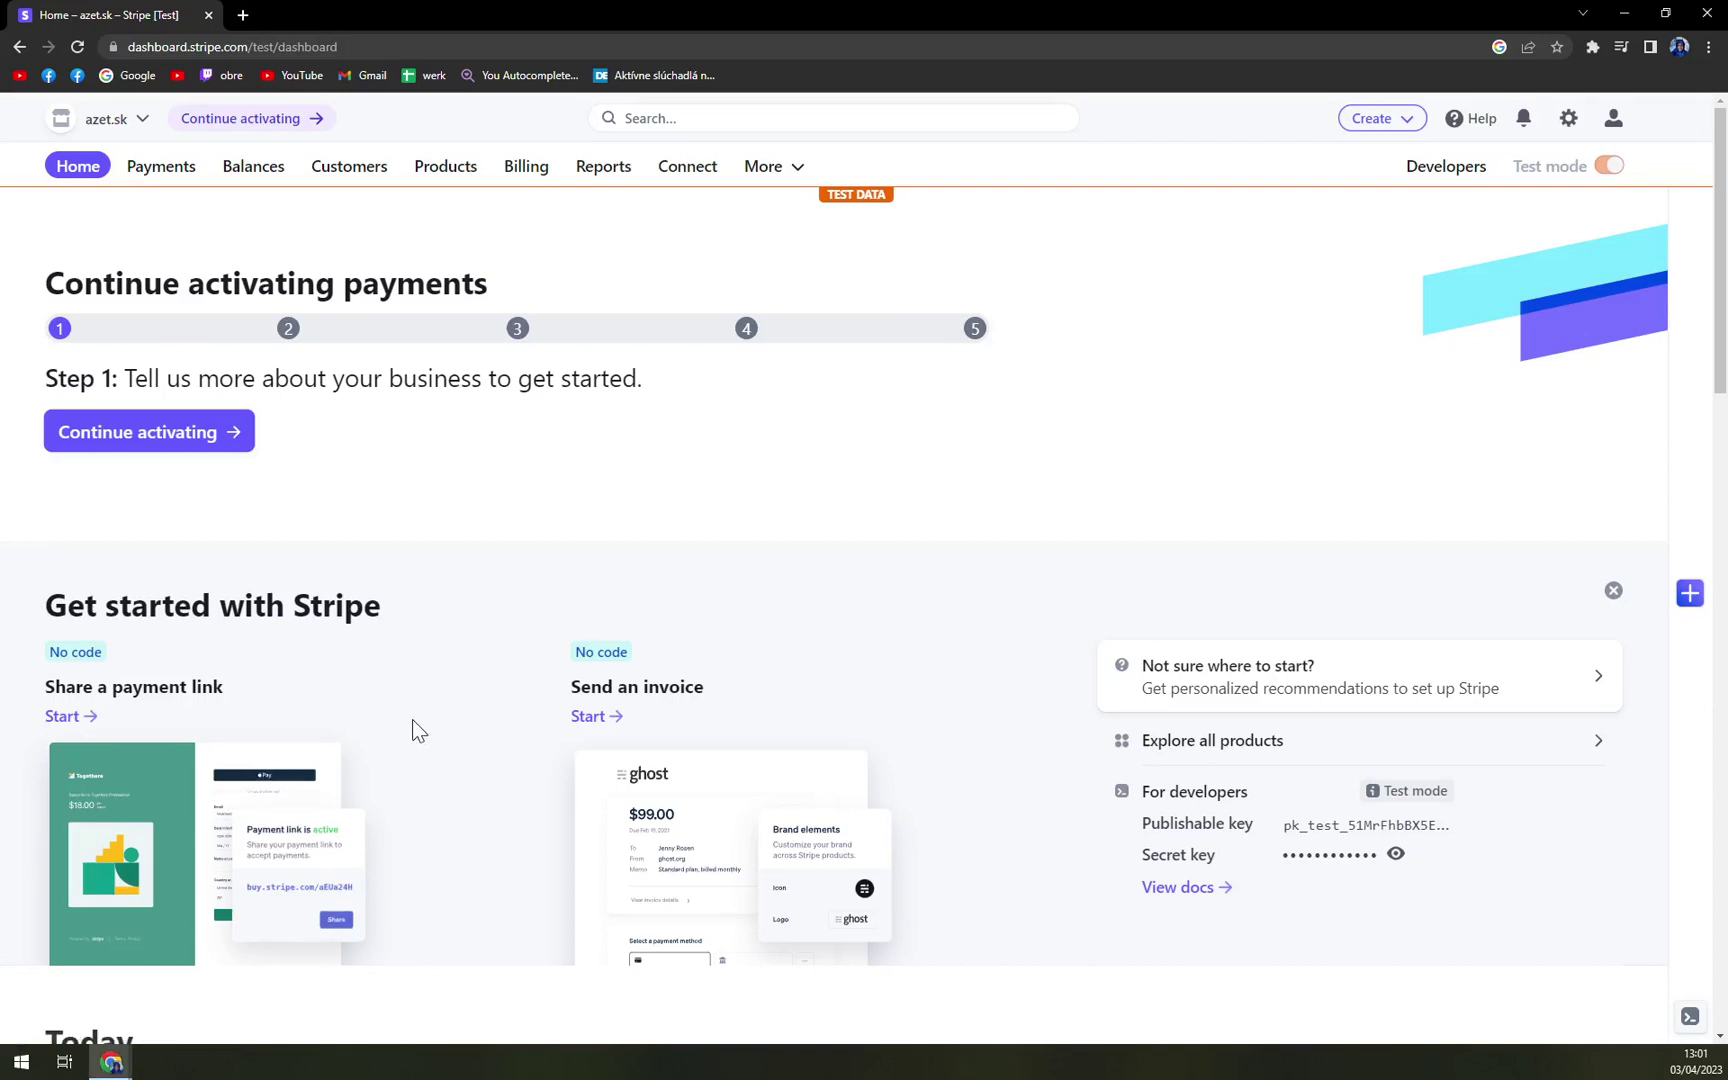
Switch to the private browser window and go back, then forward, to reach the stripe.com homepage.
{"action": "mouse_move", "coordinate": [115, 1065]}
{"action": "left_click", "coordinate": [205, 1007]}
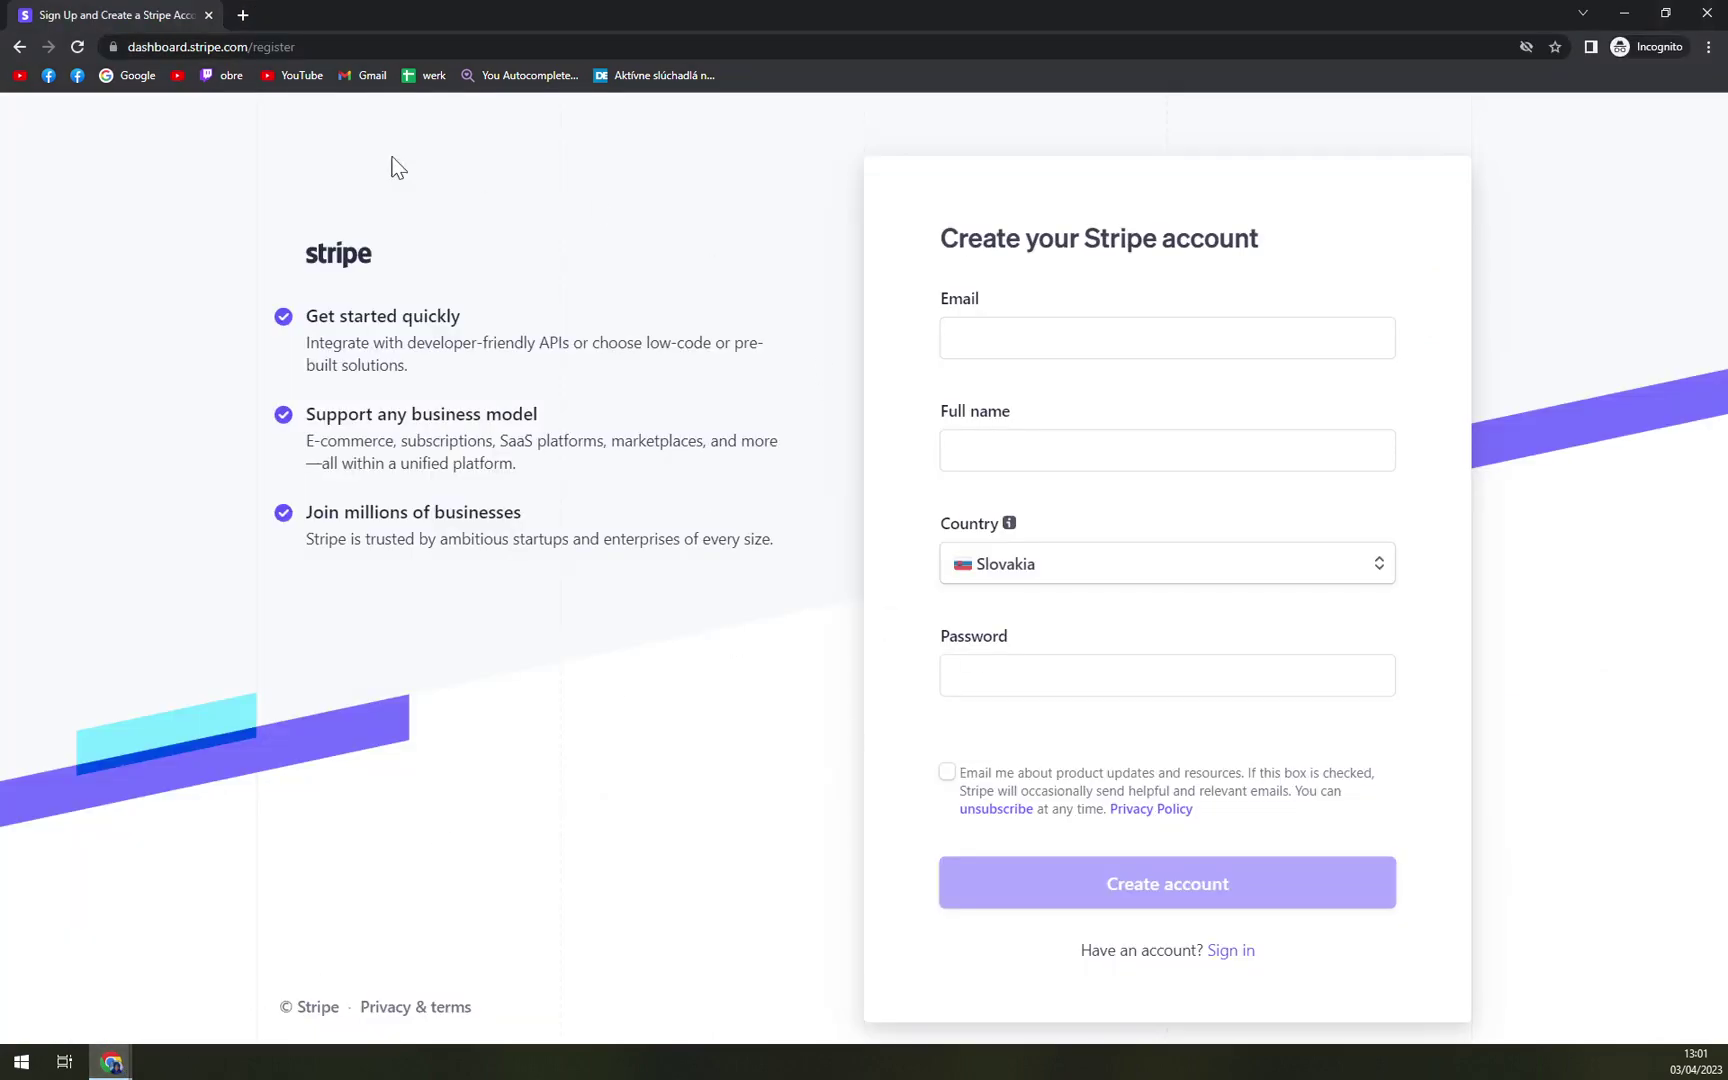
{"action": "left_click", "coordinate": [16, 48]}
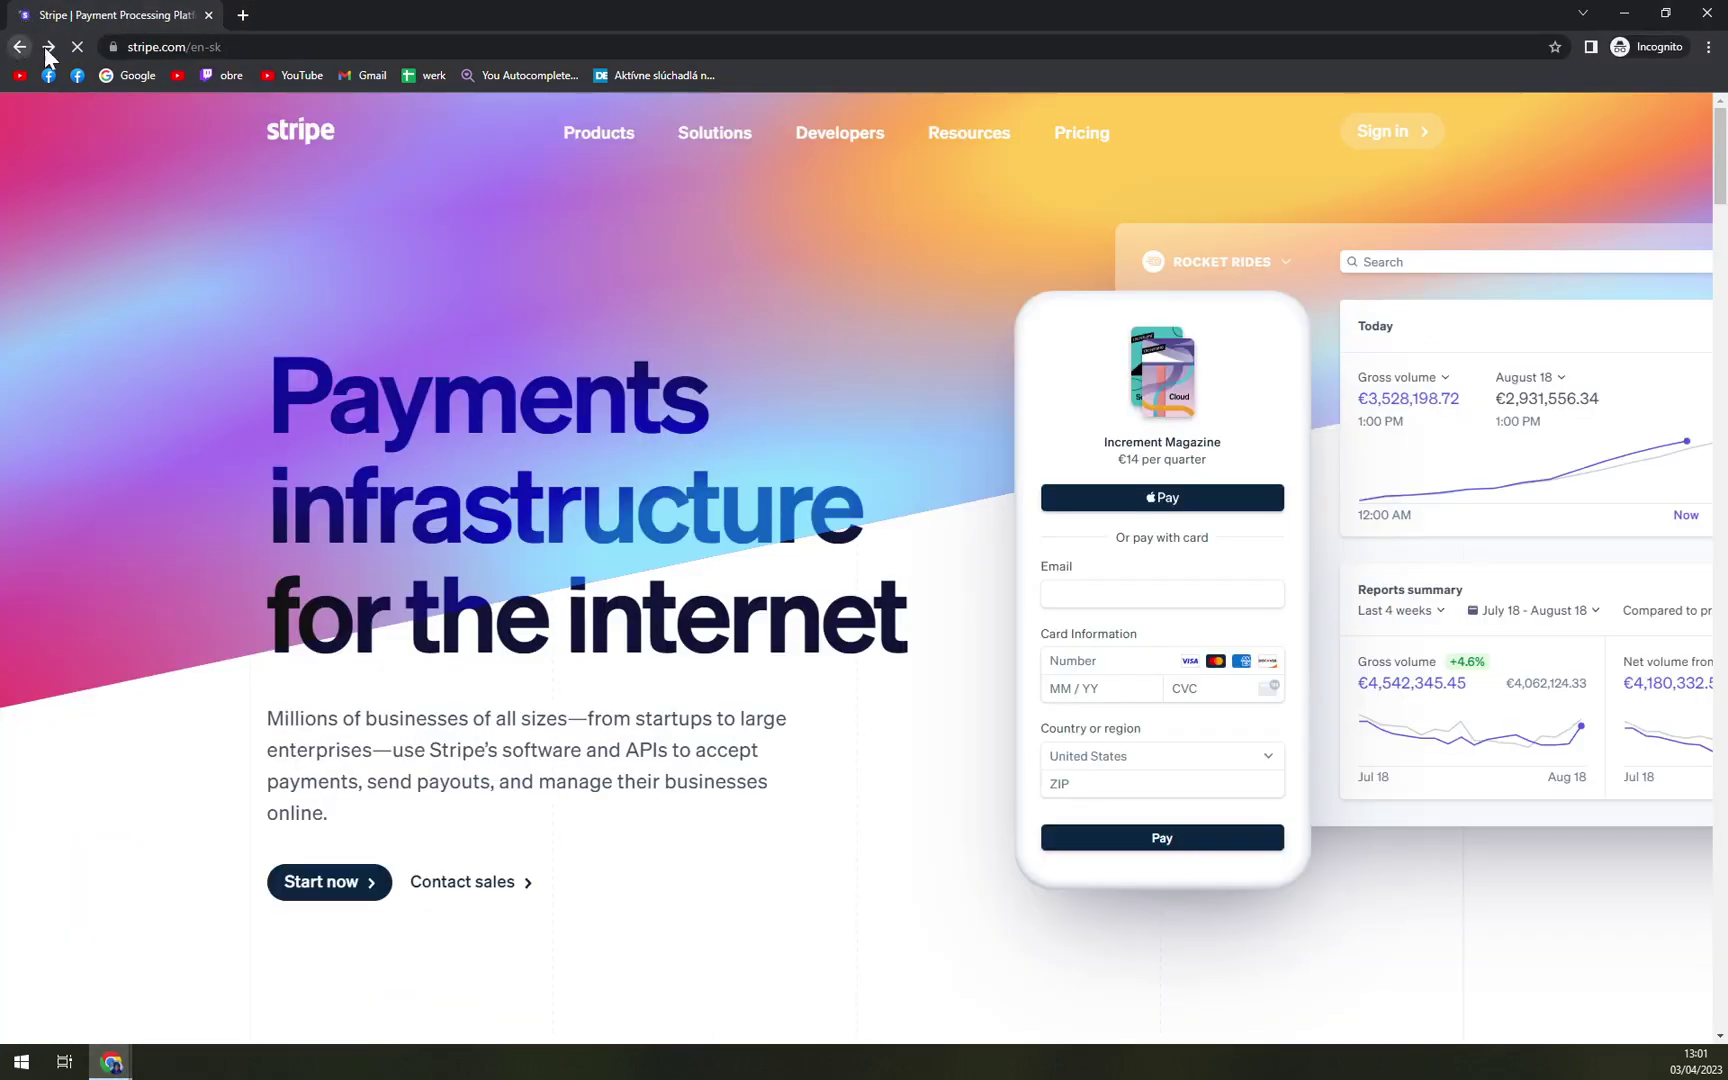
{"action": "left_click", "coordinate": [48, 47]}
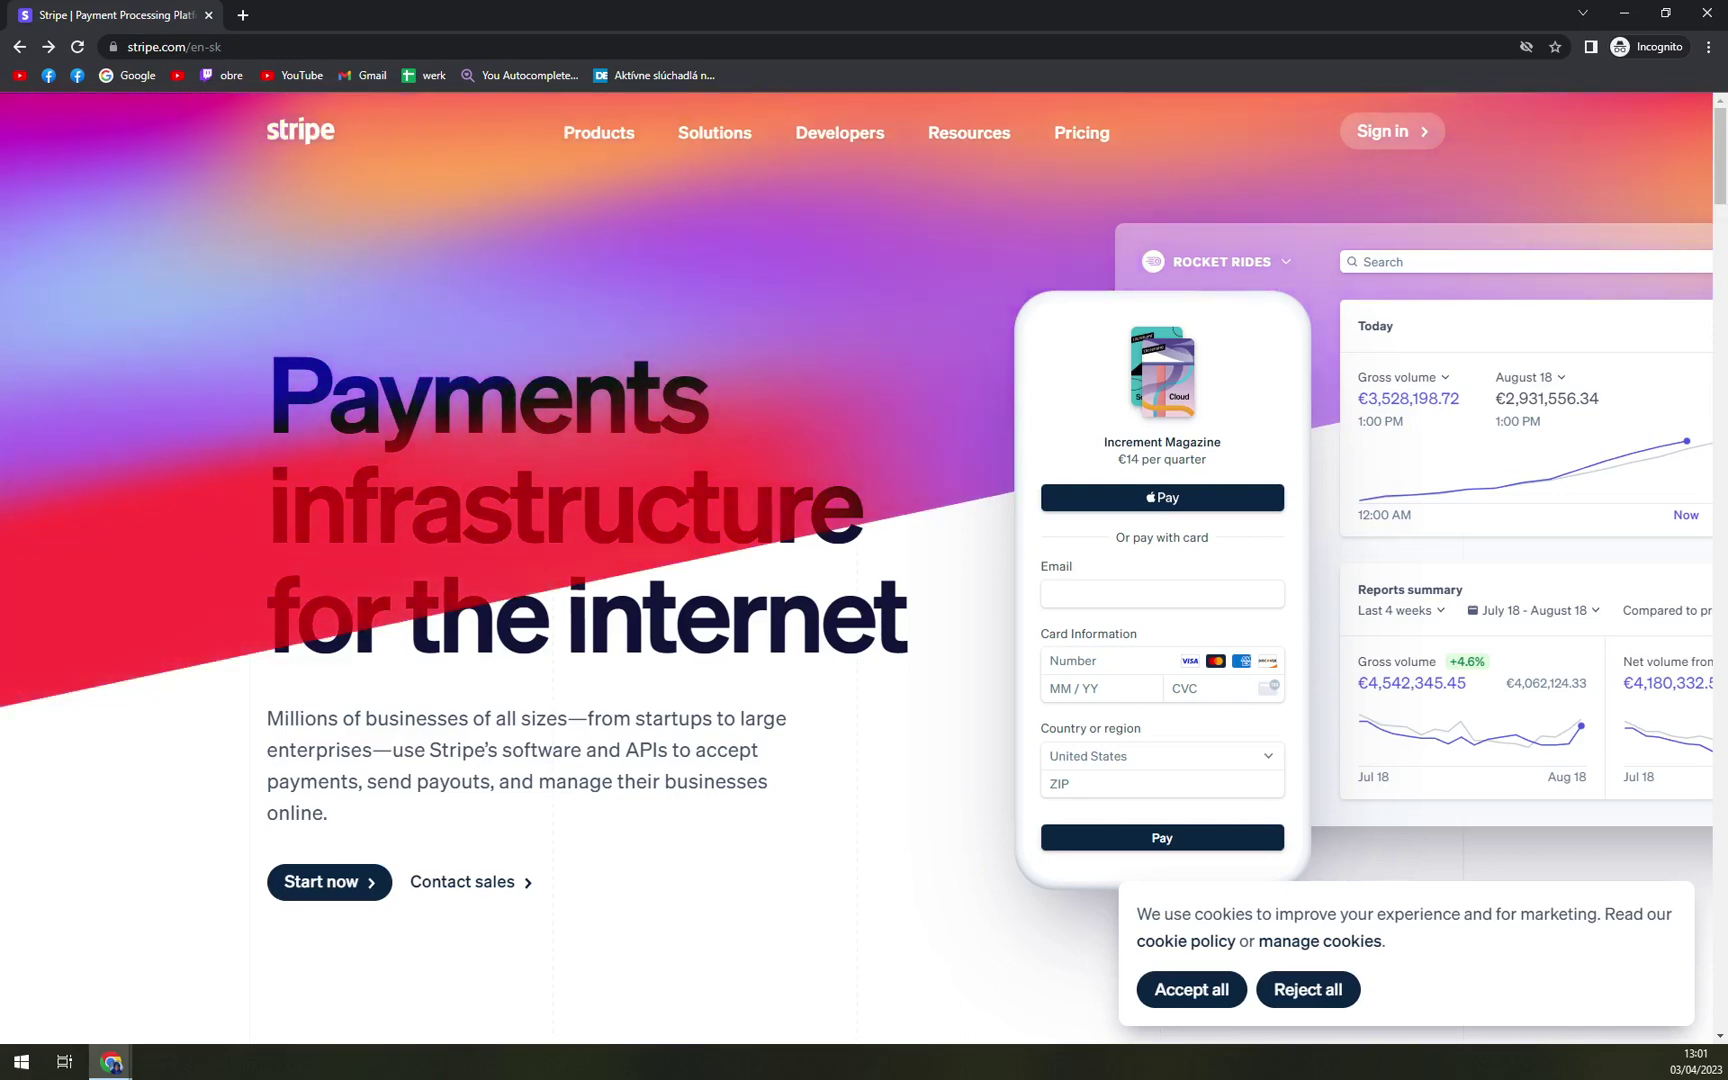
Go from stripe.com through the sign-in page to the Create your Stripe account form.
{"action": "left_click", "coordinate": [1381, 156]}
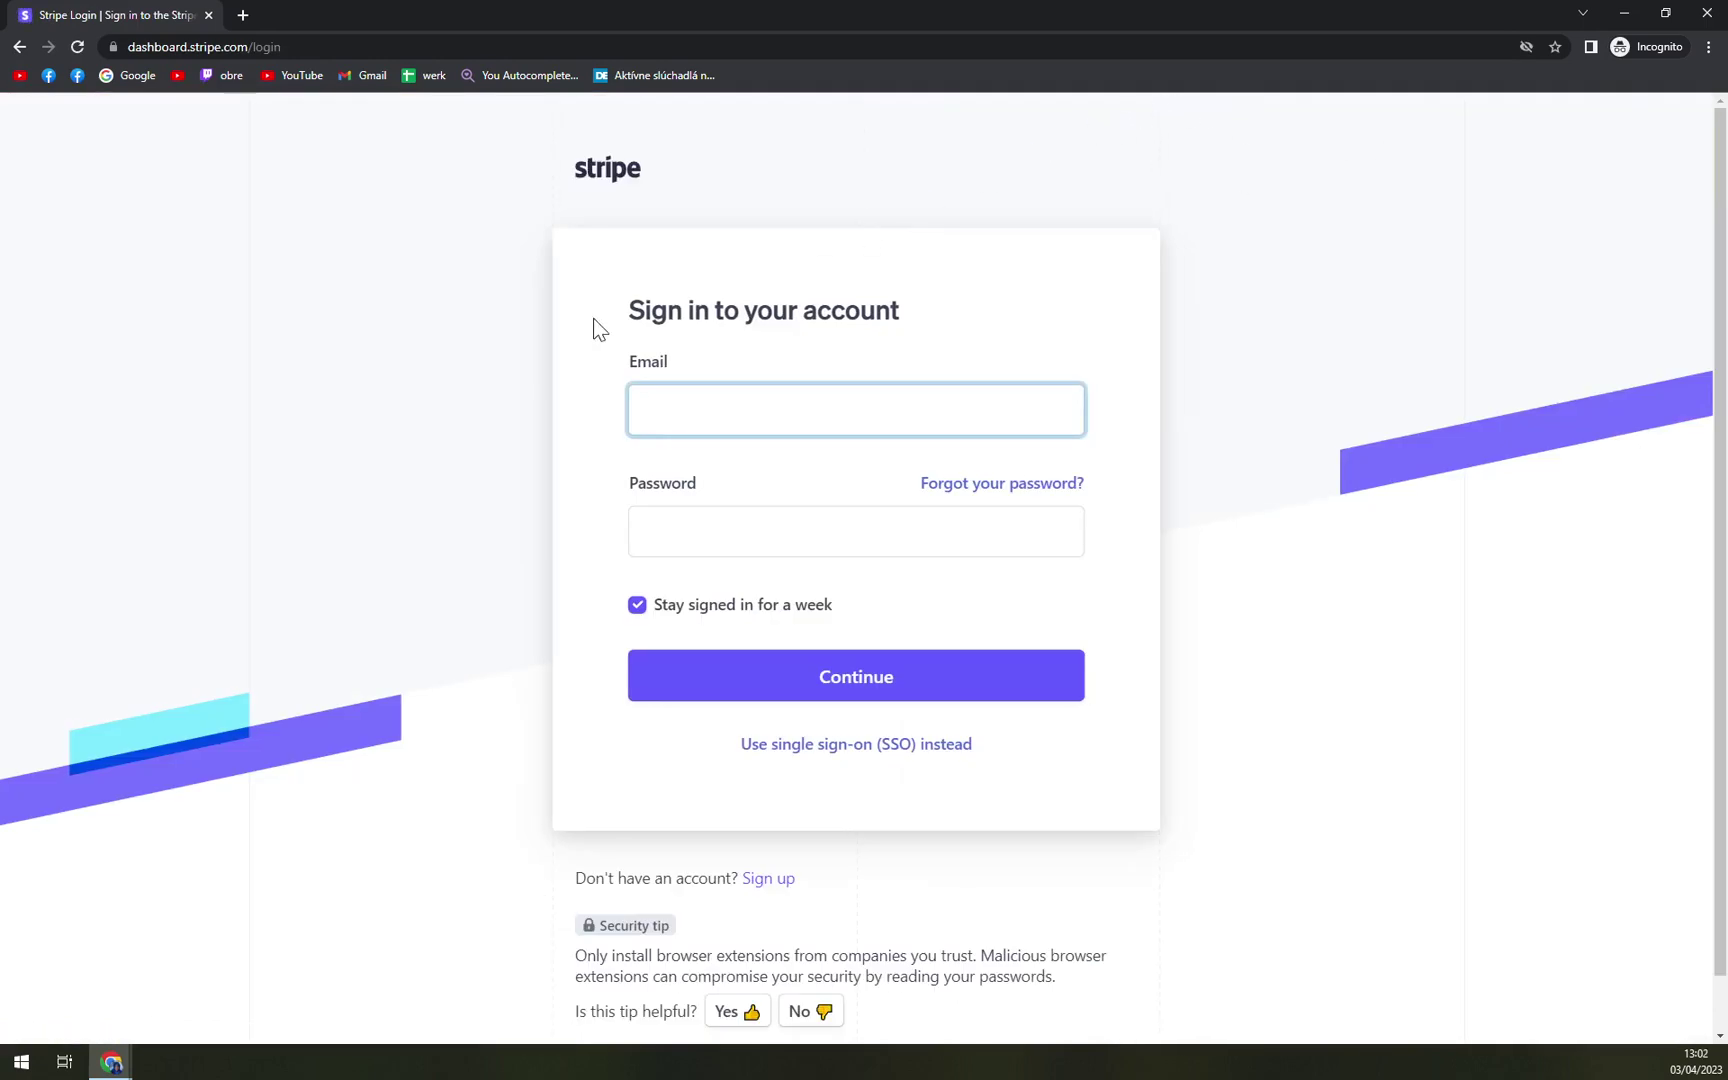
{"action": "scroll", "coordinate": [714, 436], "scroll_direction": "down", "scroll_amount": 1}
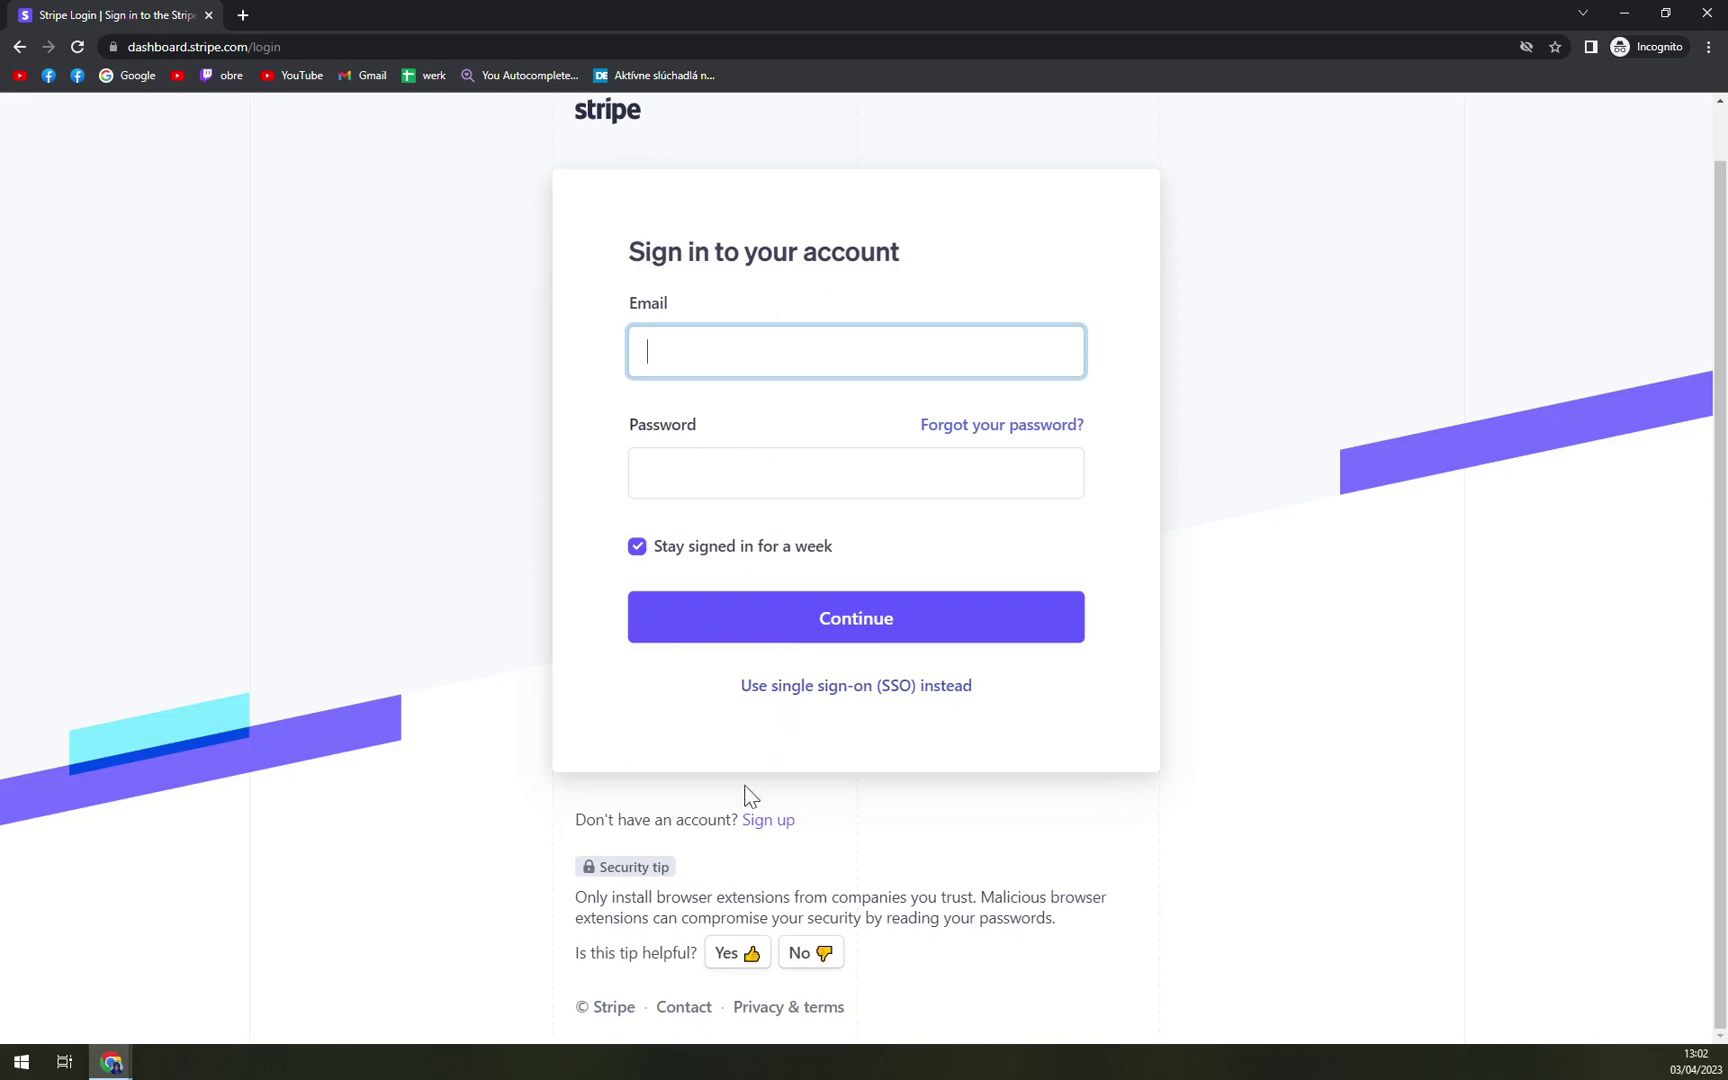
{"action": "left_click", "coordinate": [780, 823]}
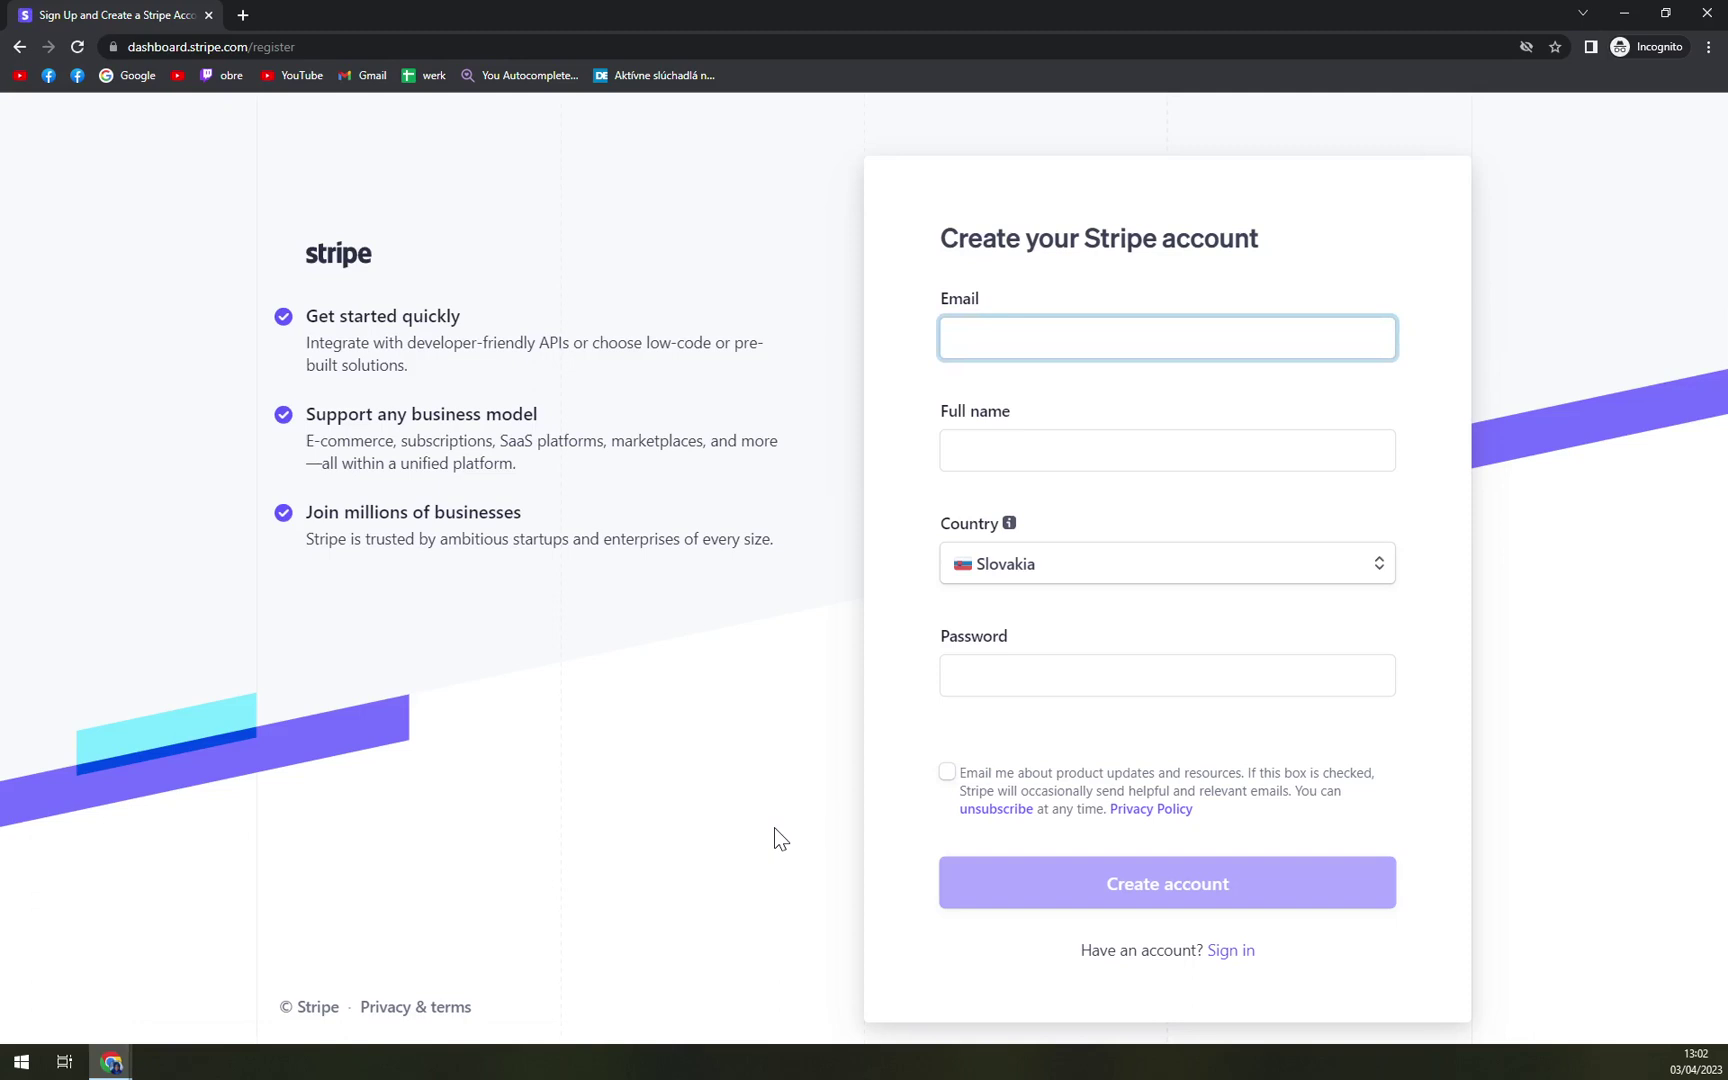
Leave the sign-up Email, Country (Slovakia) and Password fields unfilled and return to the test-mode dashboard window.
{"action": "left_click", "coordinate": [795, 840]}
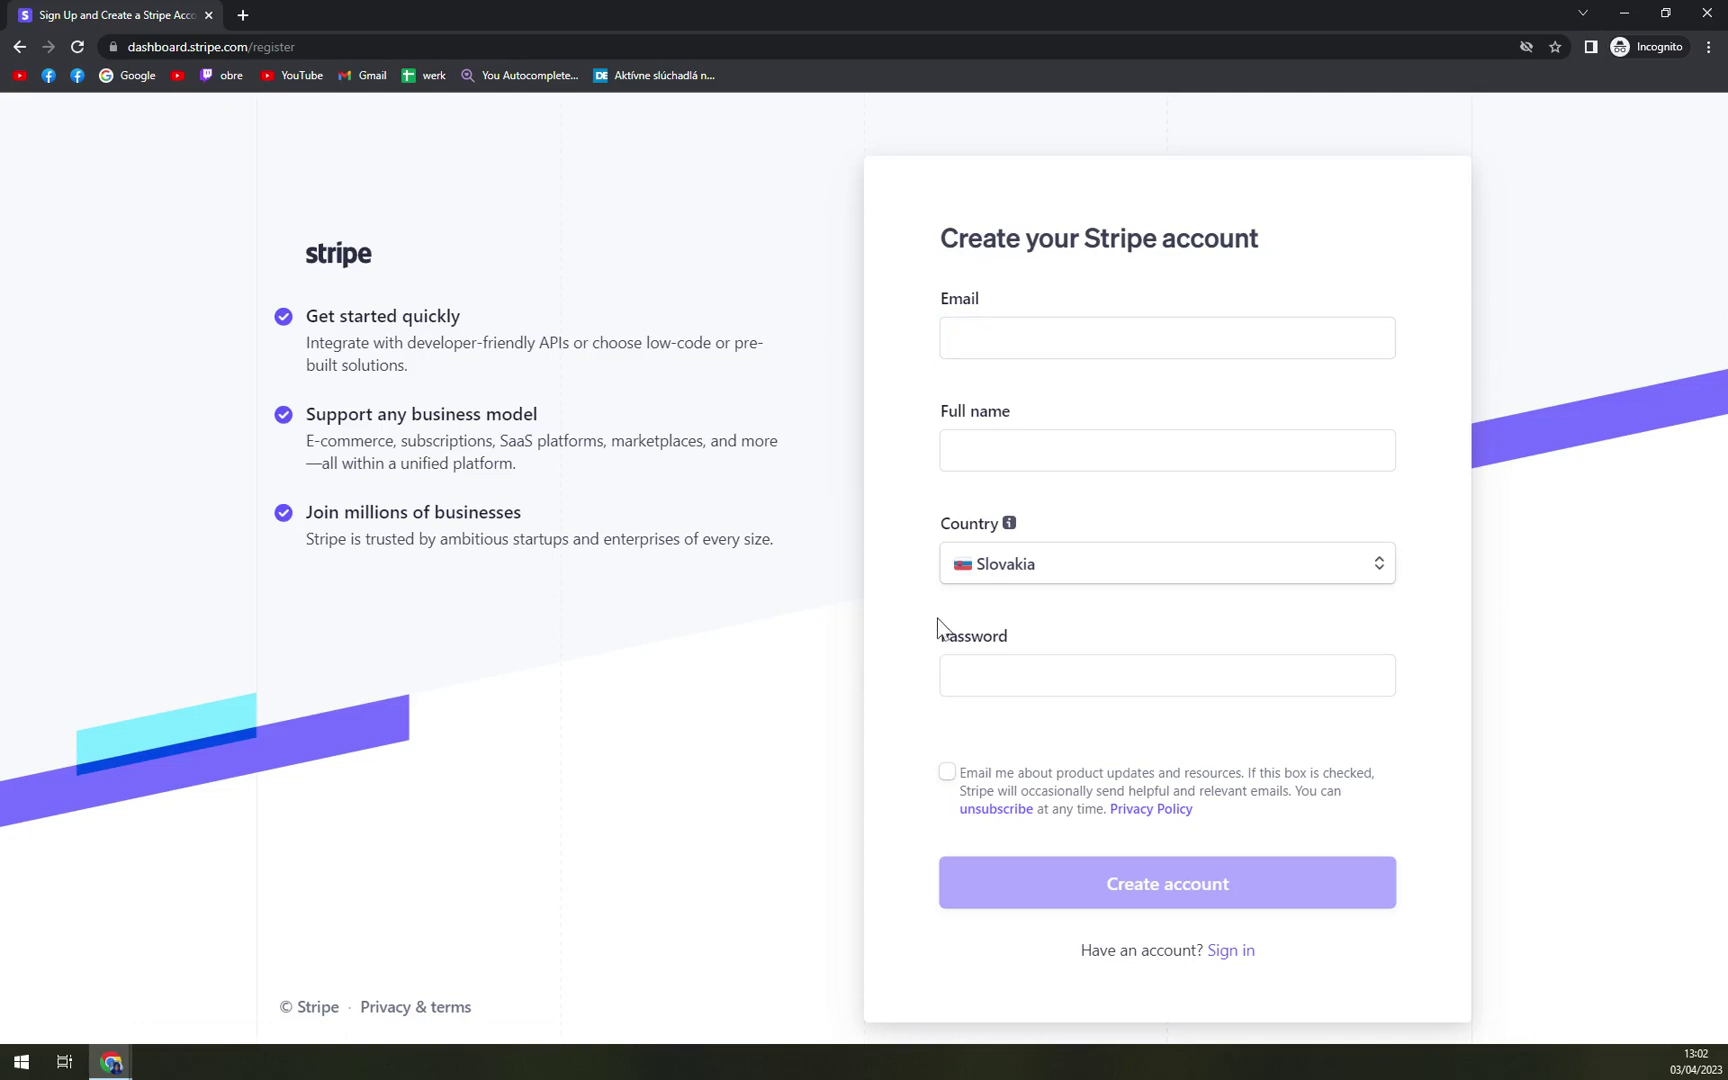
{"action": "left_click", "coordinate": [1015, 587]}
{"action": "left_click", "coordinate": [1025, 585]}
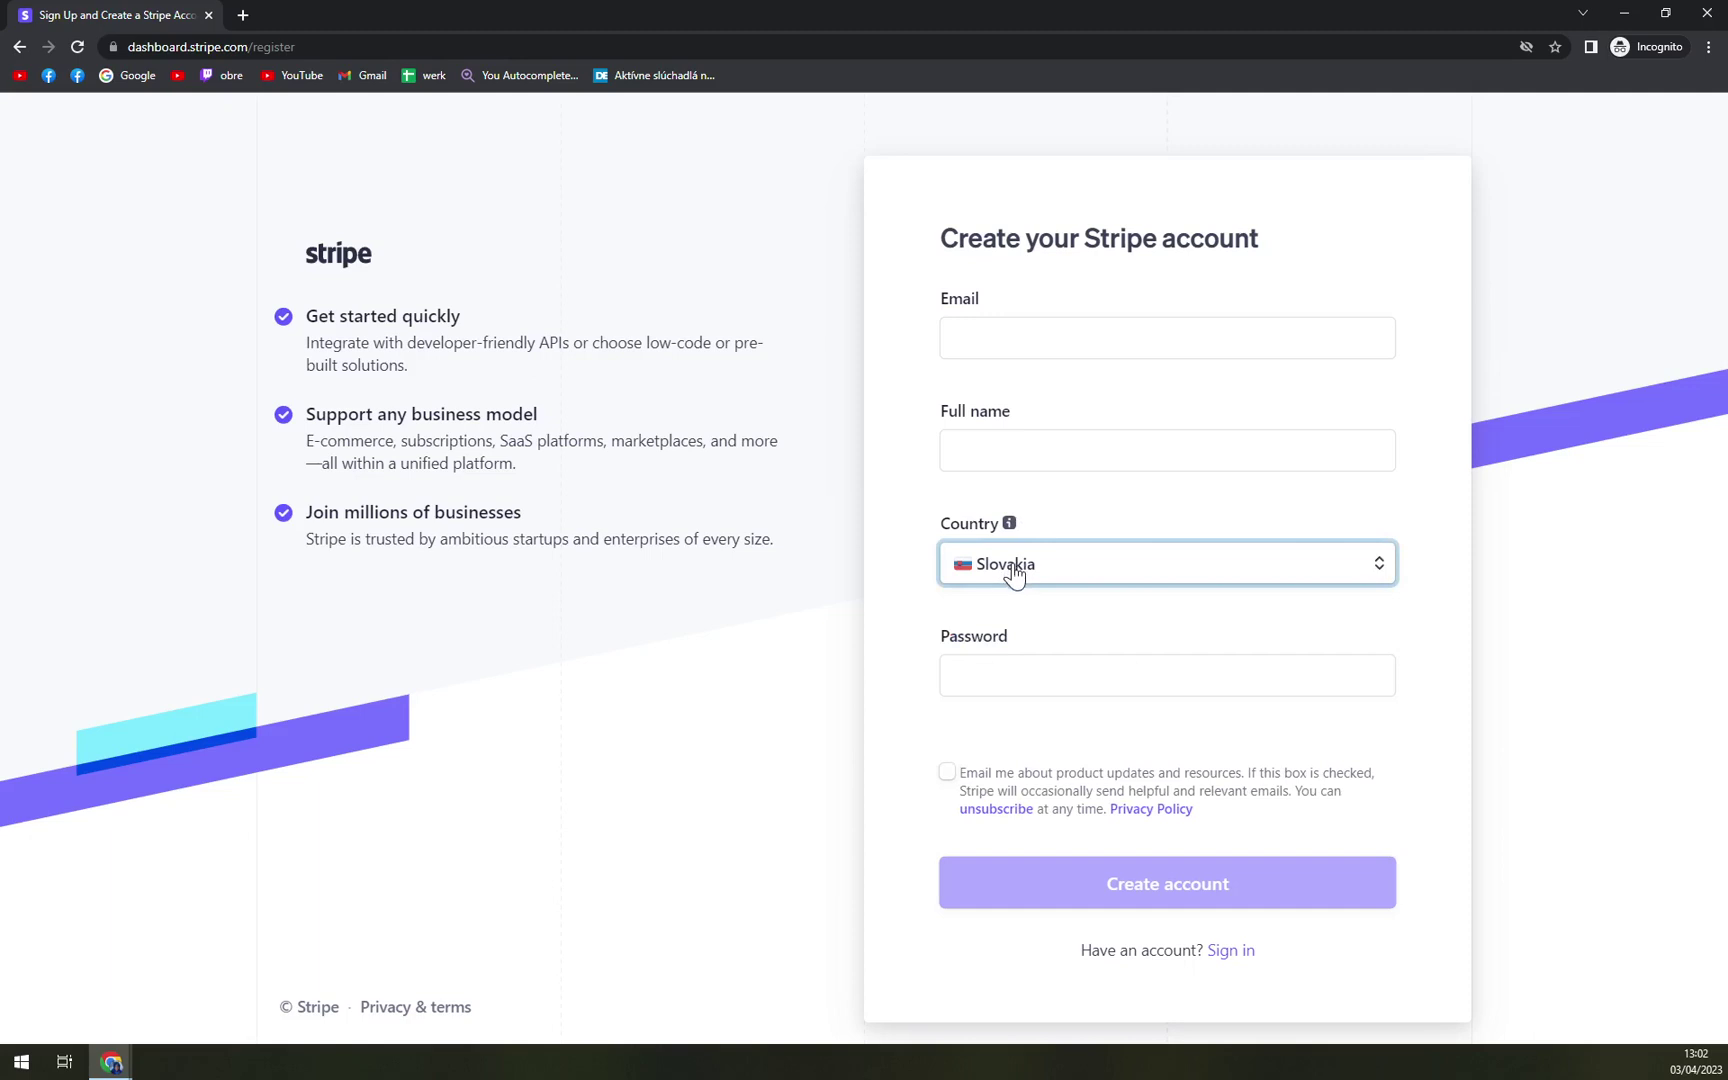
{"action": "left_click", "coordinate": [1040, 340]}
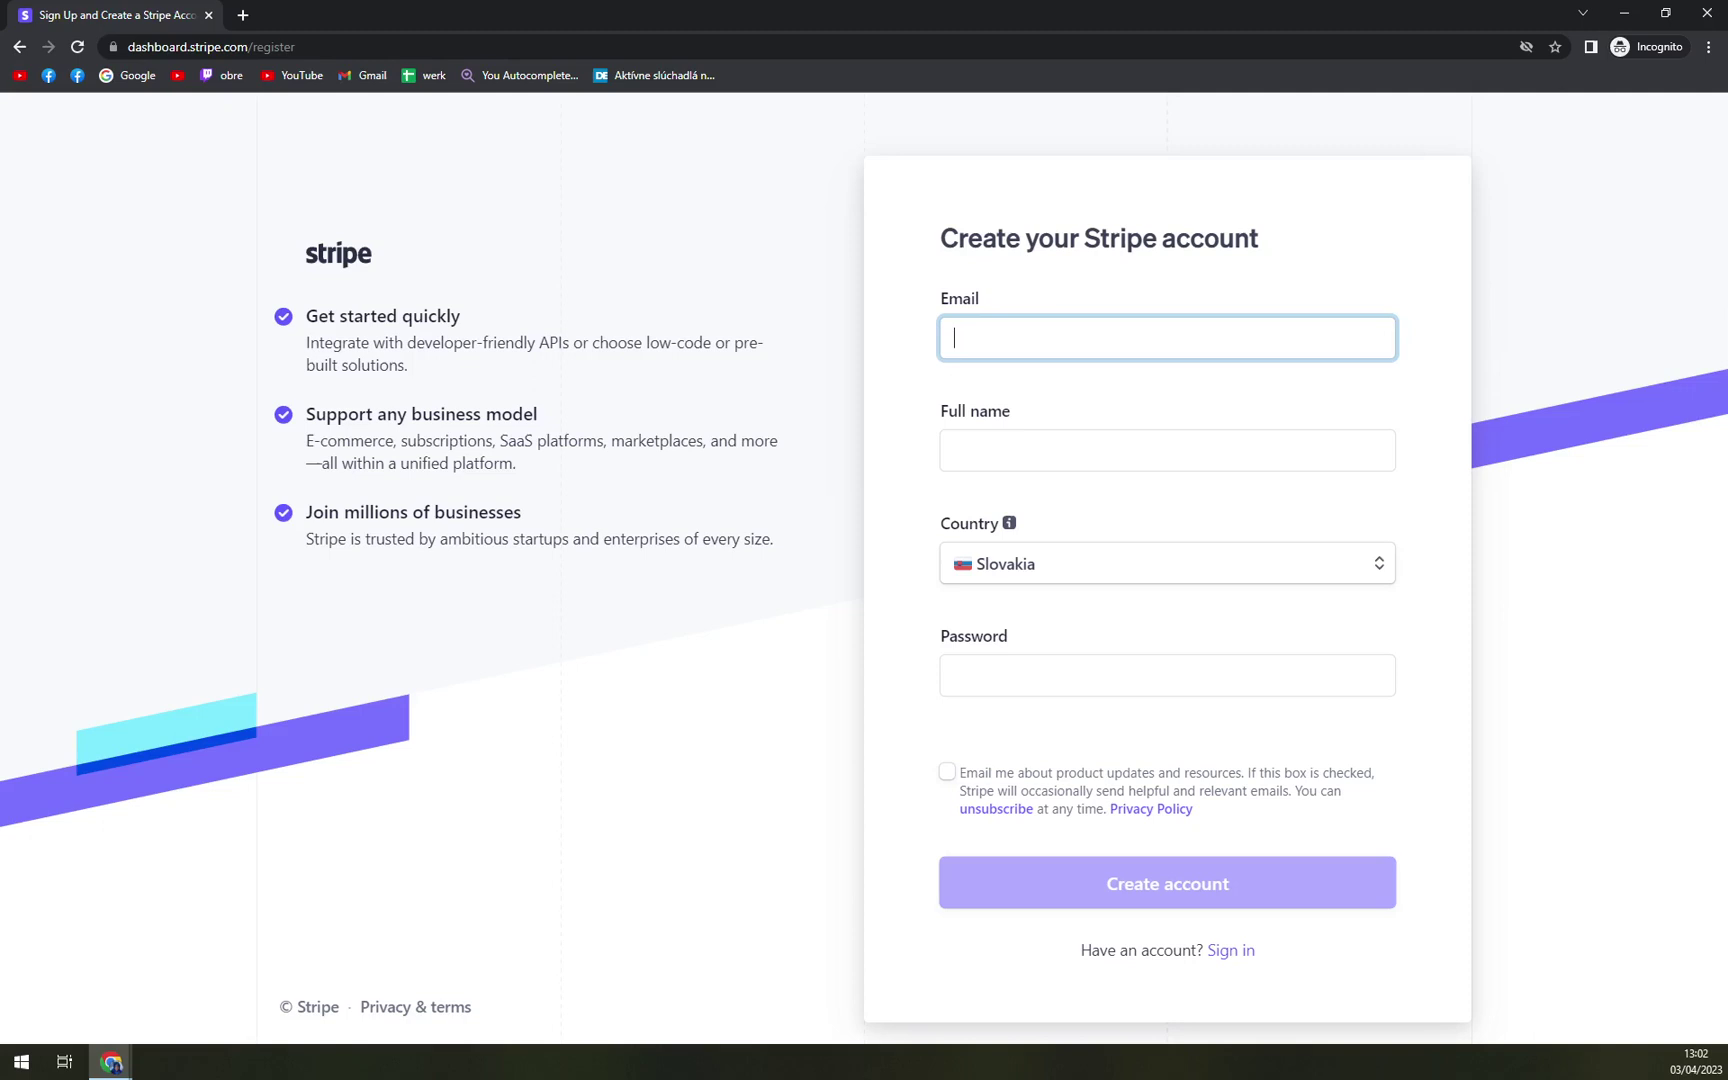
{"action": "key", "text": "Tab"}
{"action": "left_click", "coordinate": [1066, 668]}
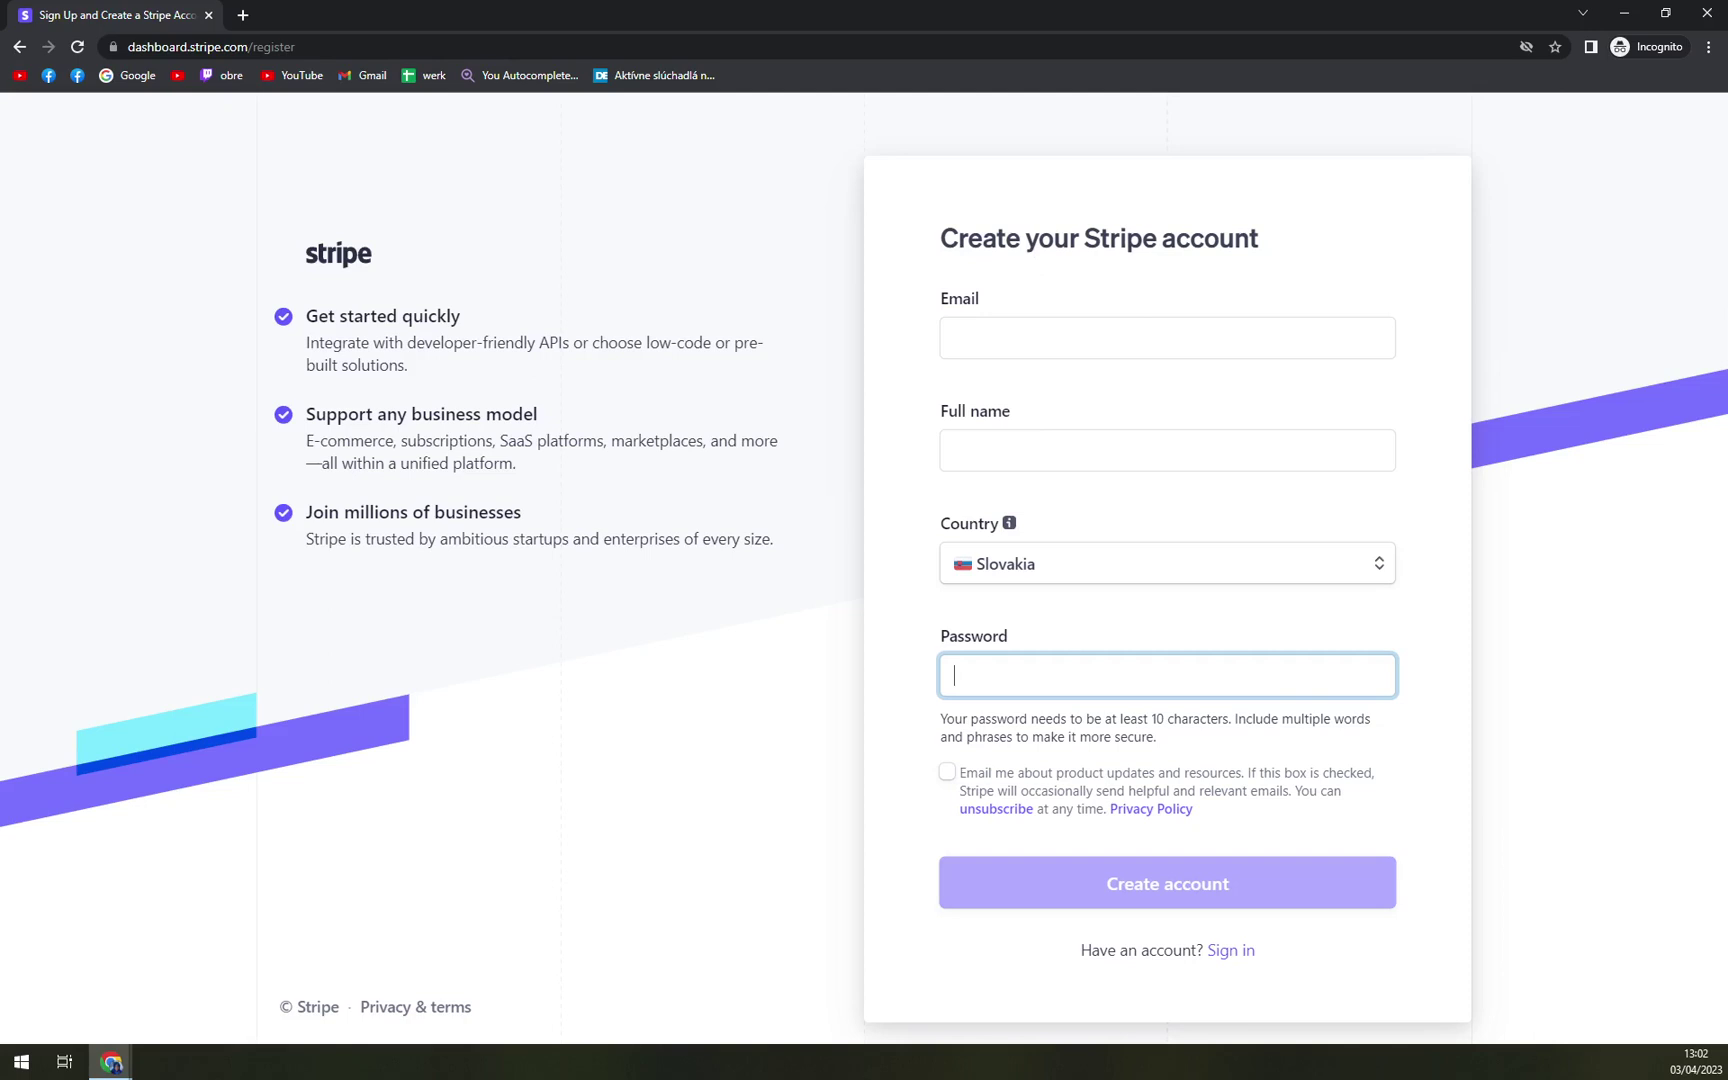
{"action": "left_click", "coordinate": [1045, 340]}
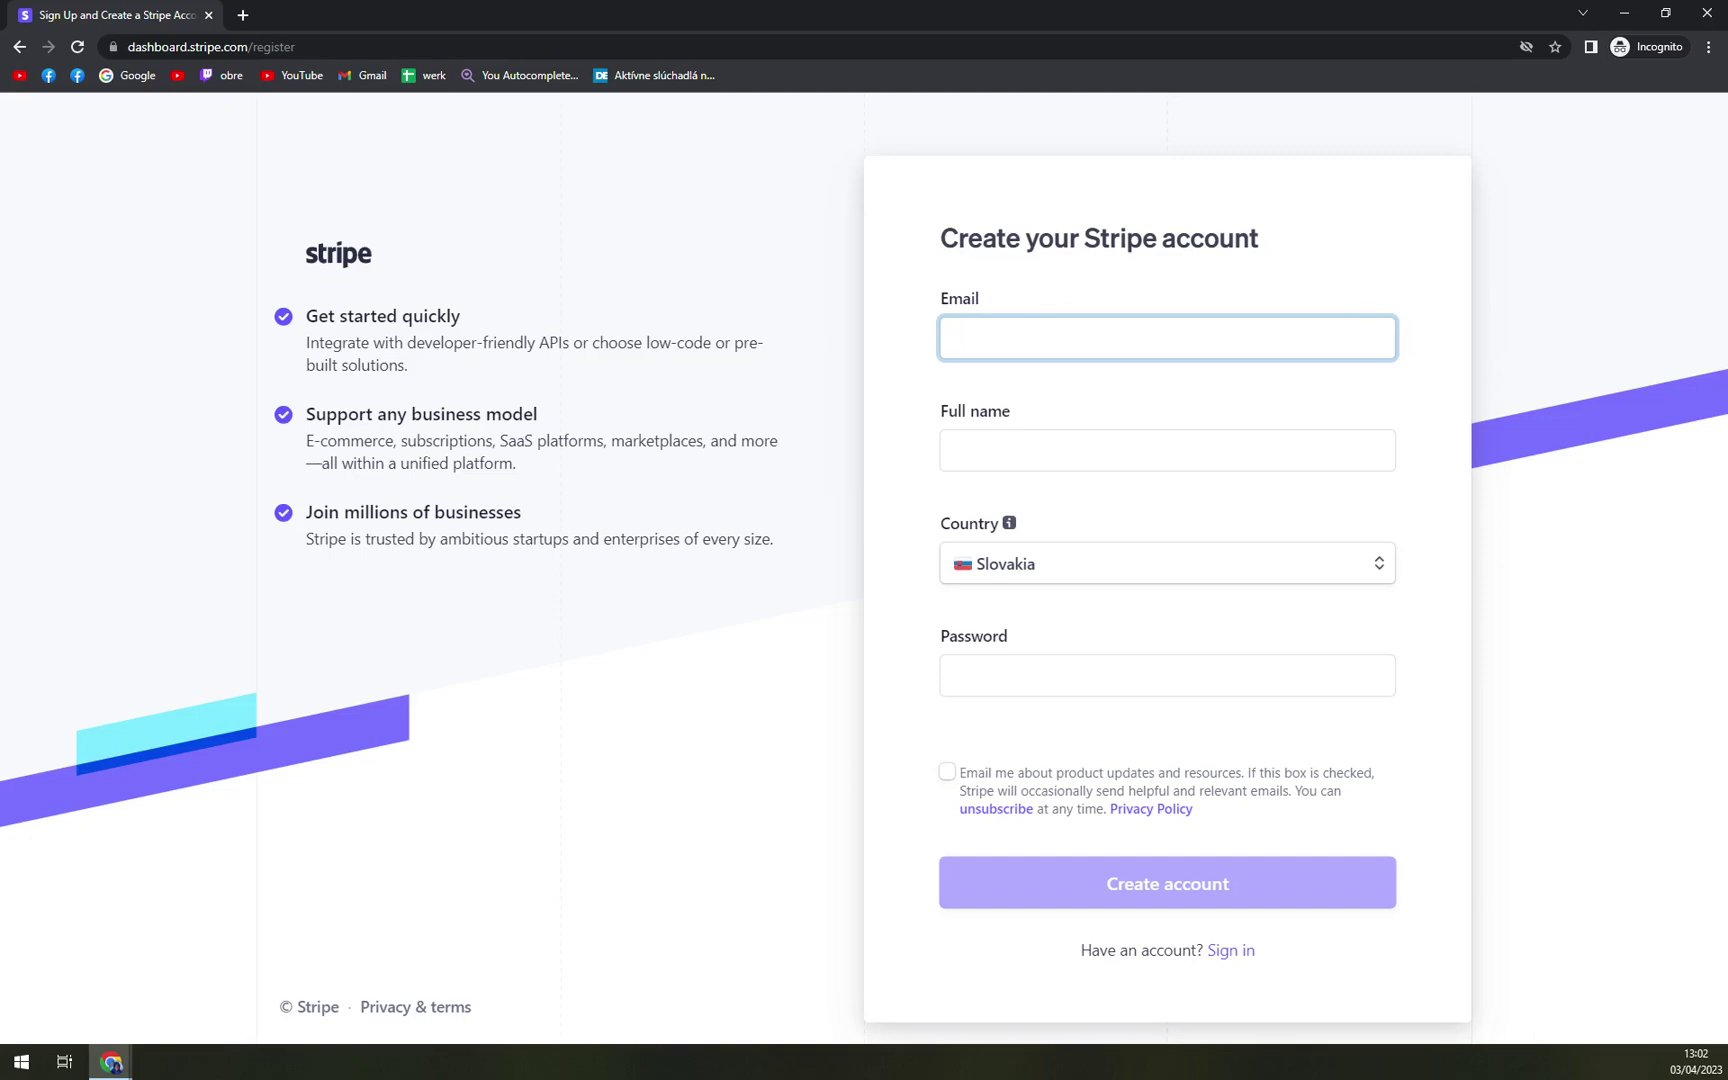
{"action": "left_click", "coordinate": [113, 1064]}
{"action": "left_click", "coordinate": [110, 945]}
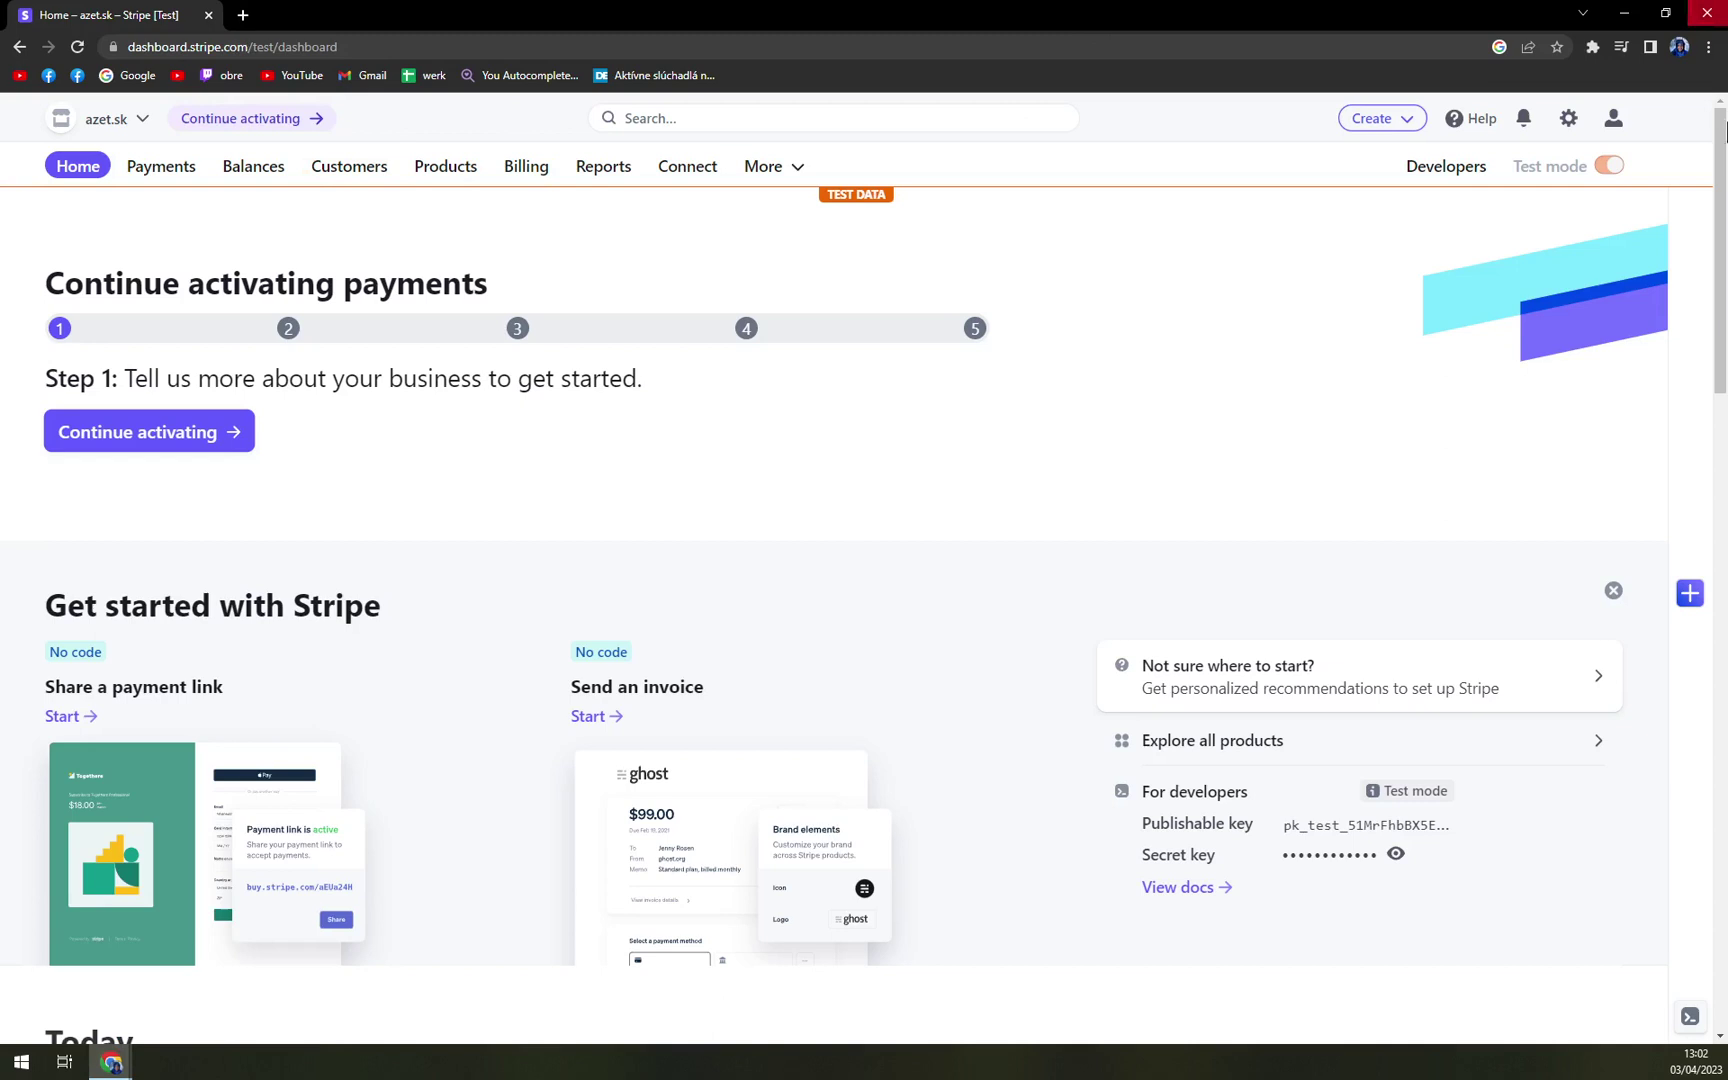
{"action": "left_click", "coordinate": [778, 652]}
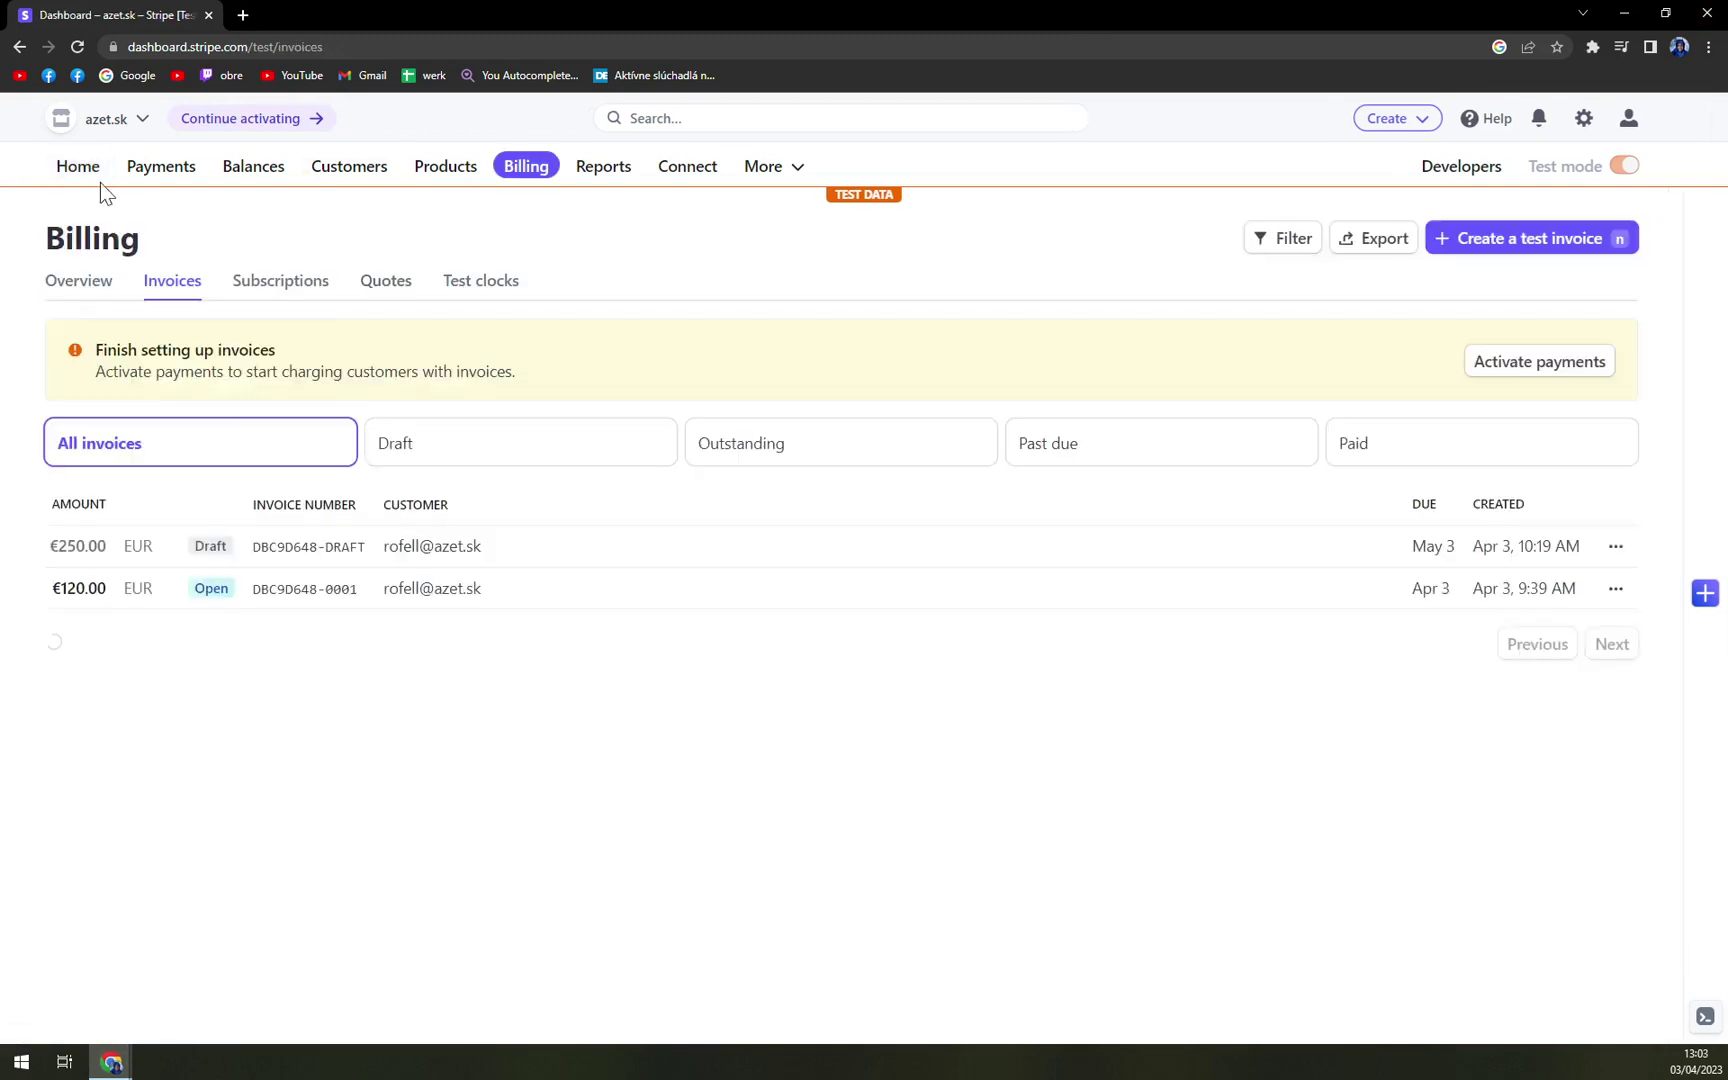
{"action": "left_click", "coordinate": [77, 168]}
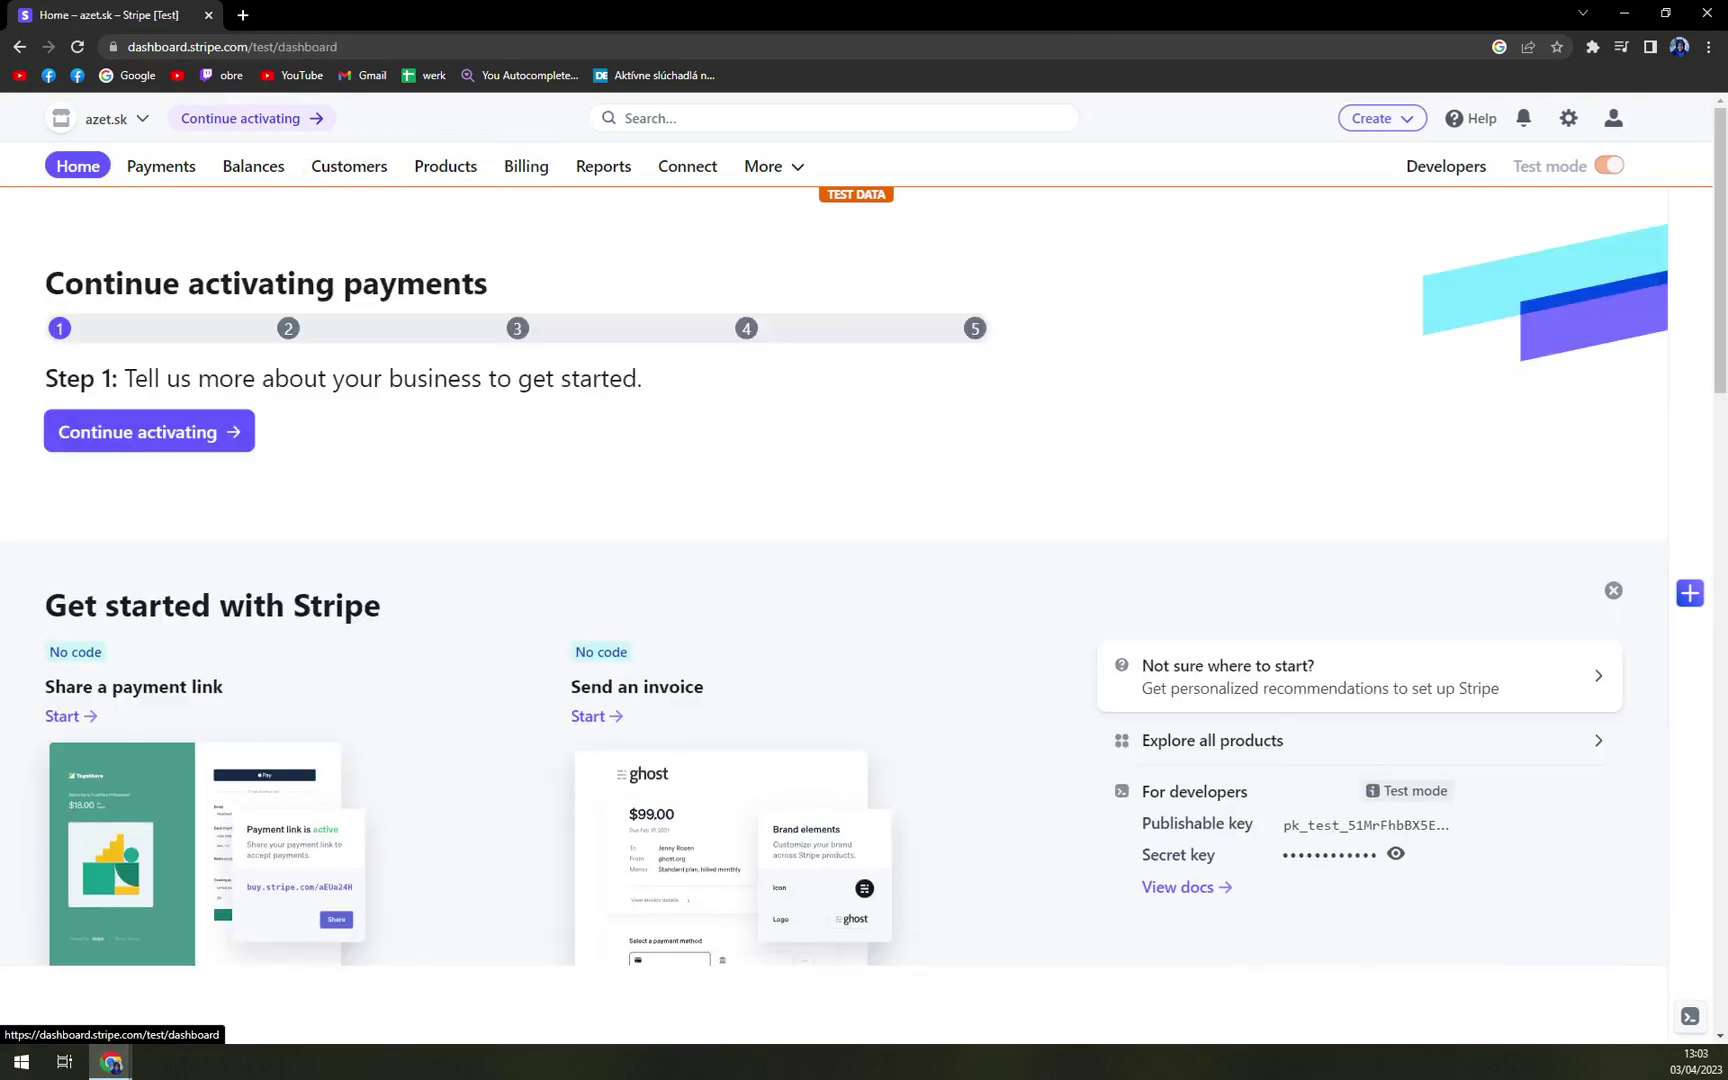
{"action": "left_click_drag", "start_coordinate": [45, 284], "coordinate": [495, 284]}
{"action": "left_click", "coordinate": [541, 296]}
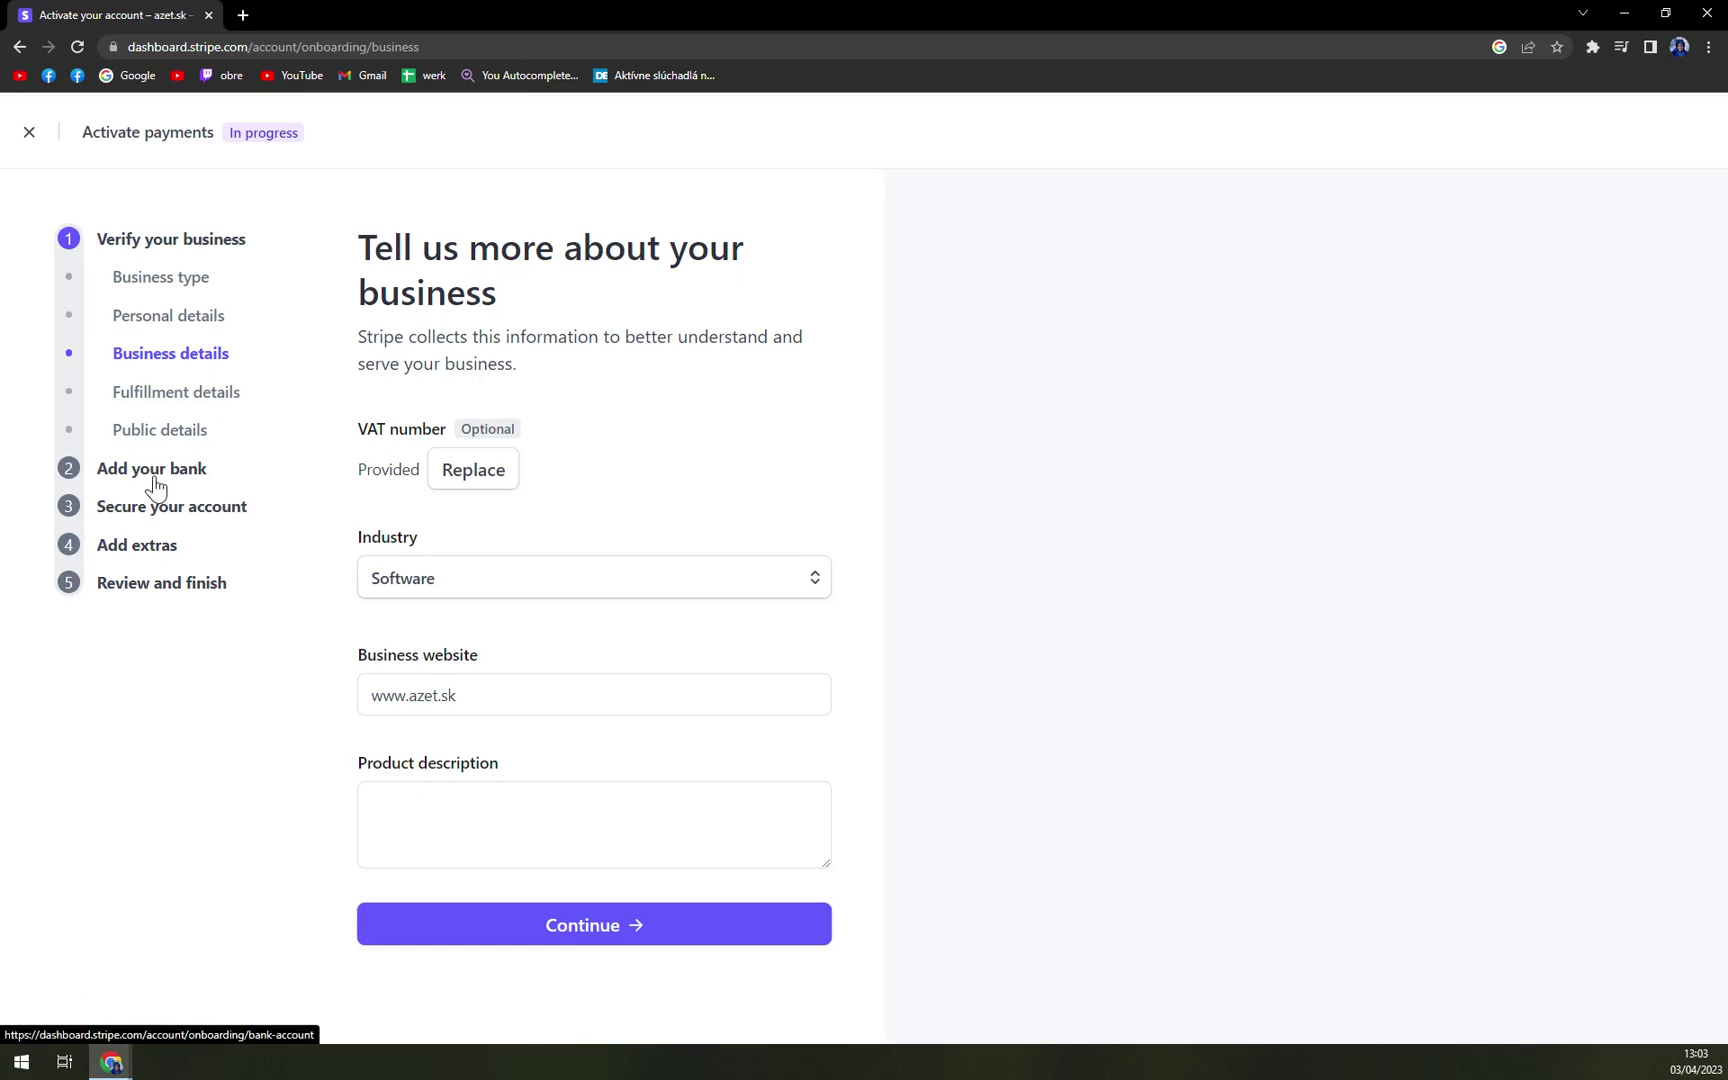
{"action": "left_click", "coordinate": [154, 470]}
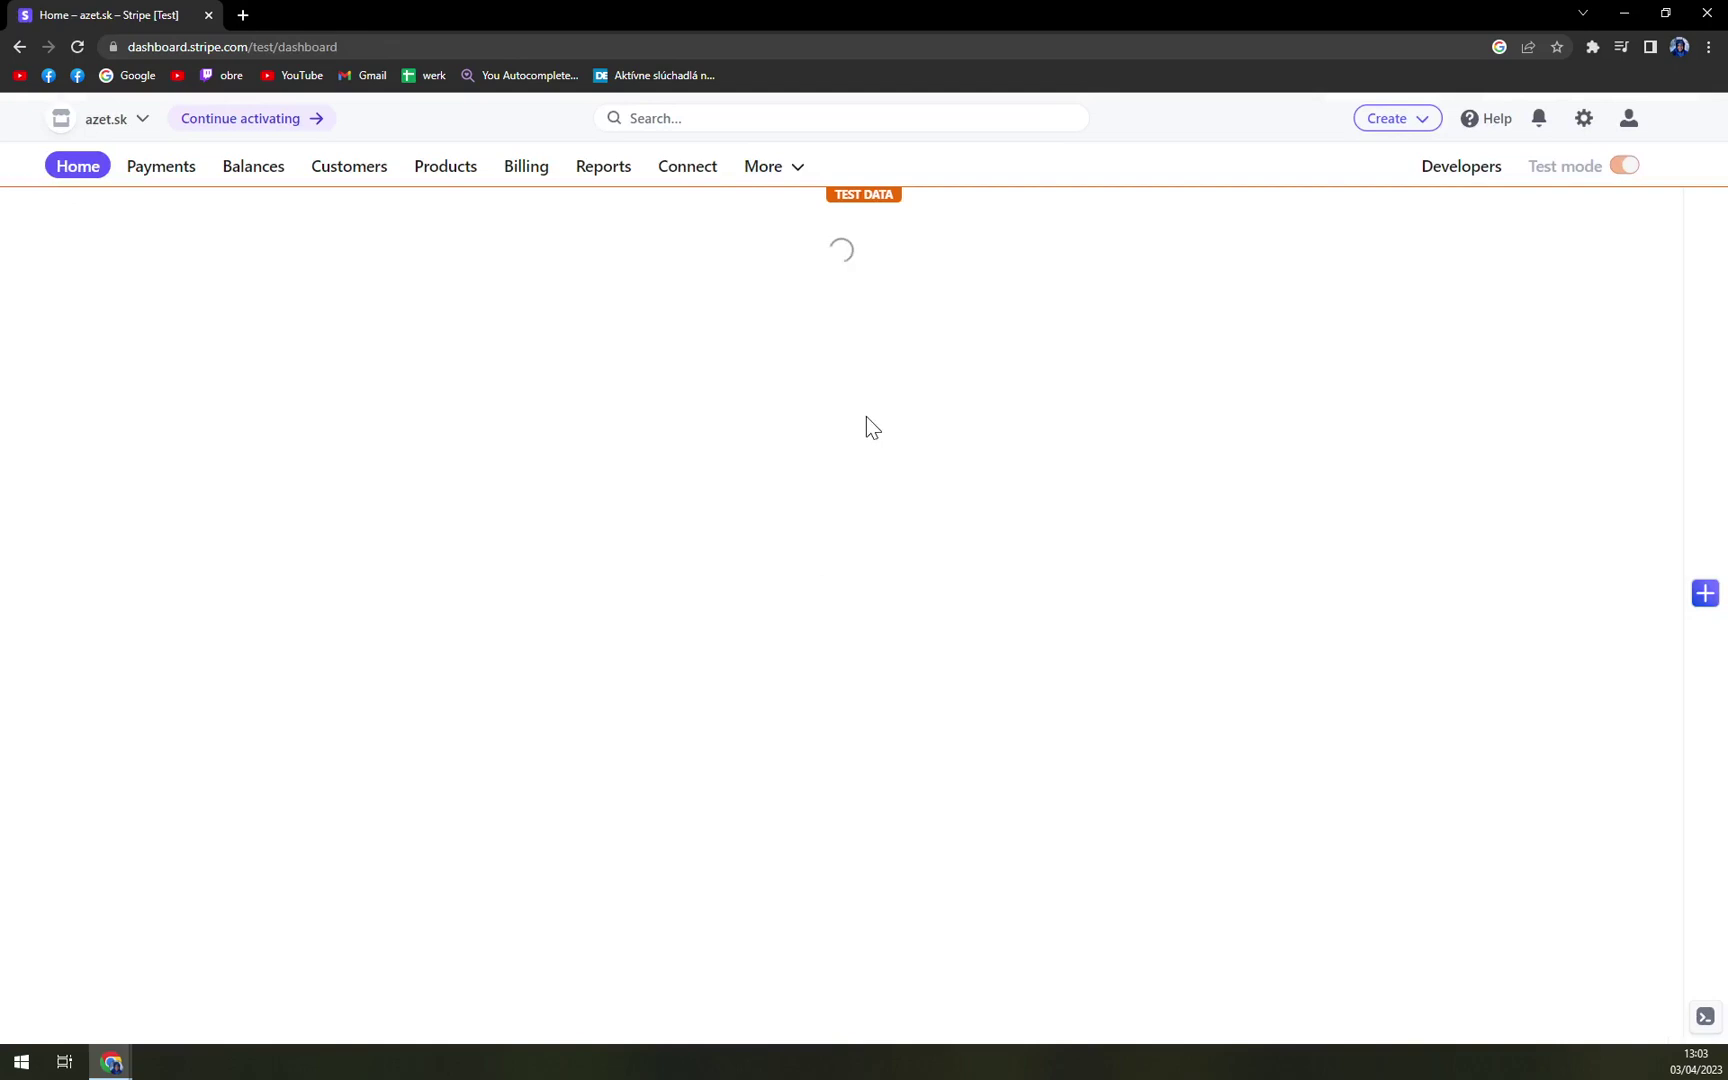
{"action": "scroll", "coordinate": [752, 410], "scroll_direction": "down", "scroll_amount": 1}
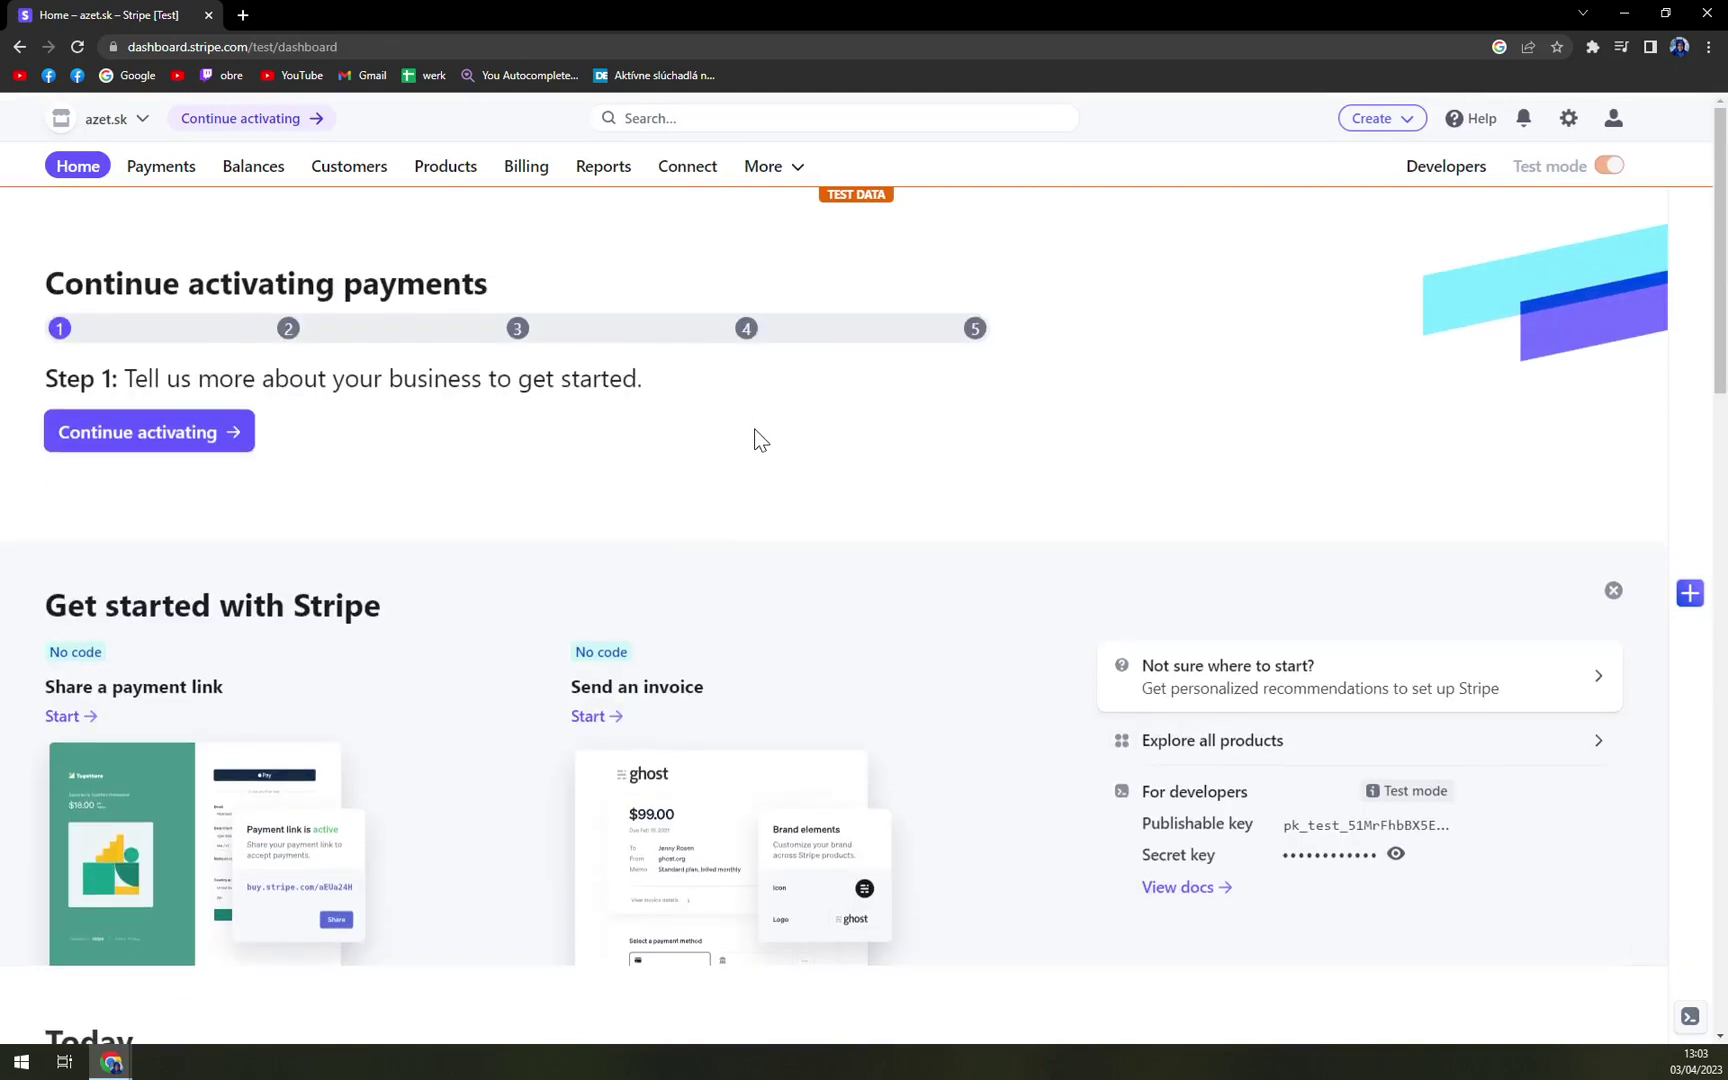
Add a new product named 'Online Coaching' with the description 'IT Classes for Beginners'.
{"action": "left_click", "coordinate": [455, 170]}
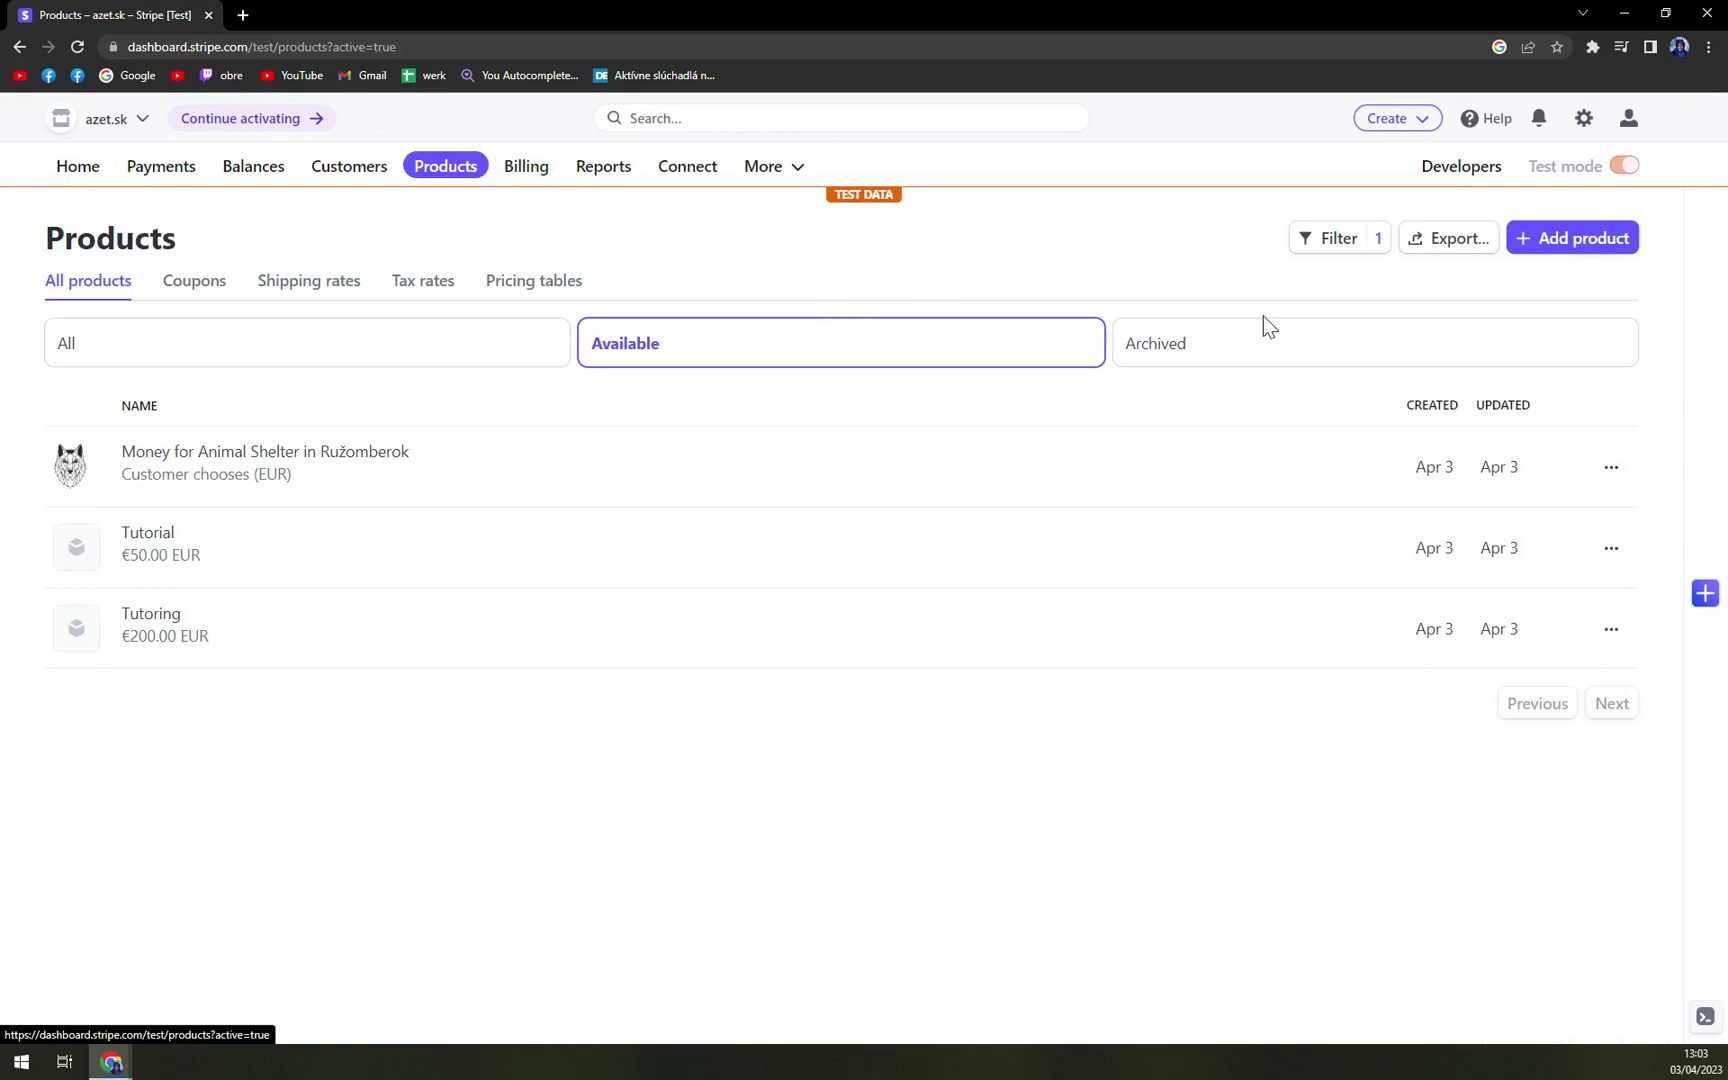
{"action": "left_click", "coordinate": [1558, 250]}
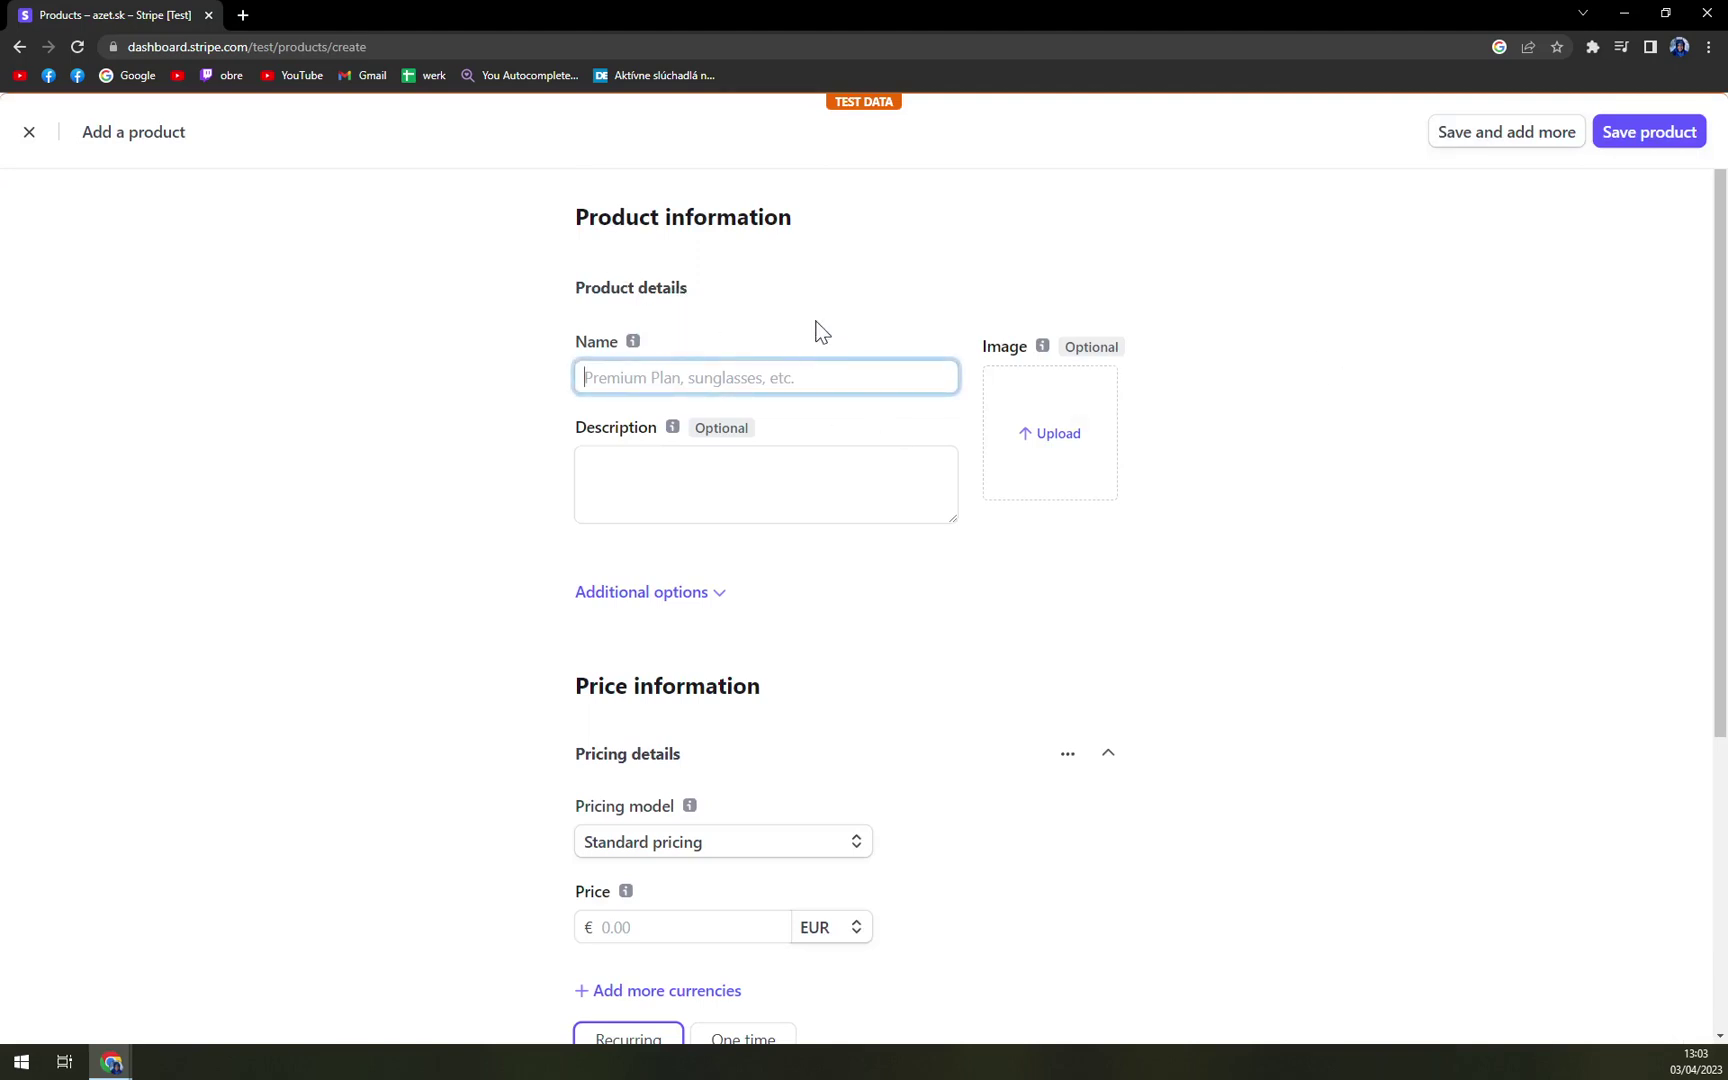
{"action": "type", "text": "Online Coat"}
{"action": "type", "text": "hing"}
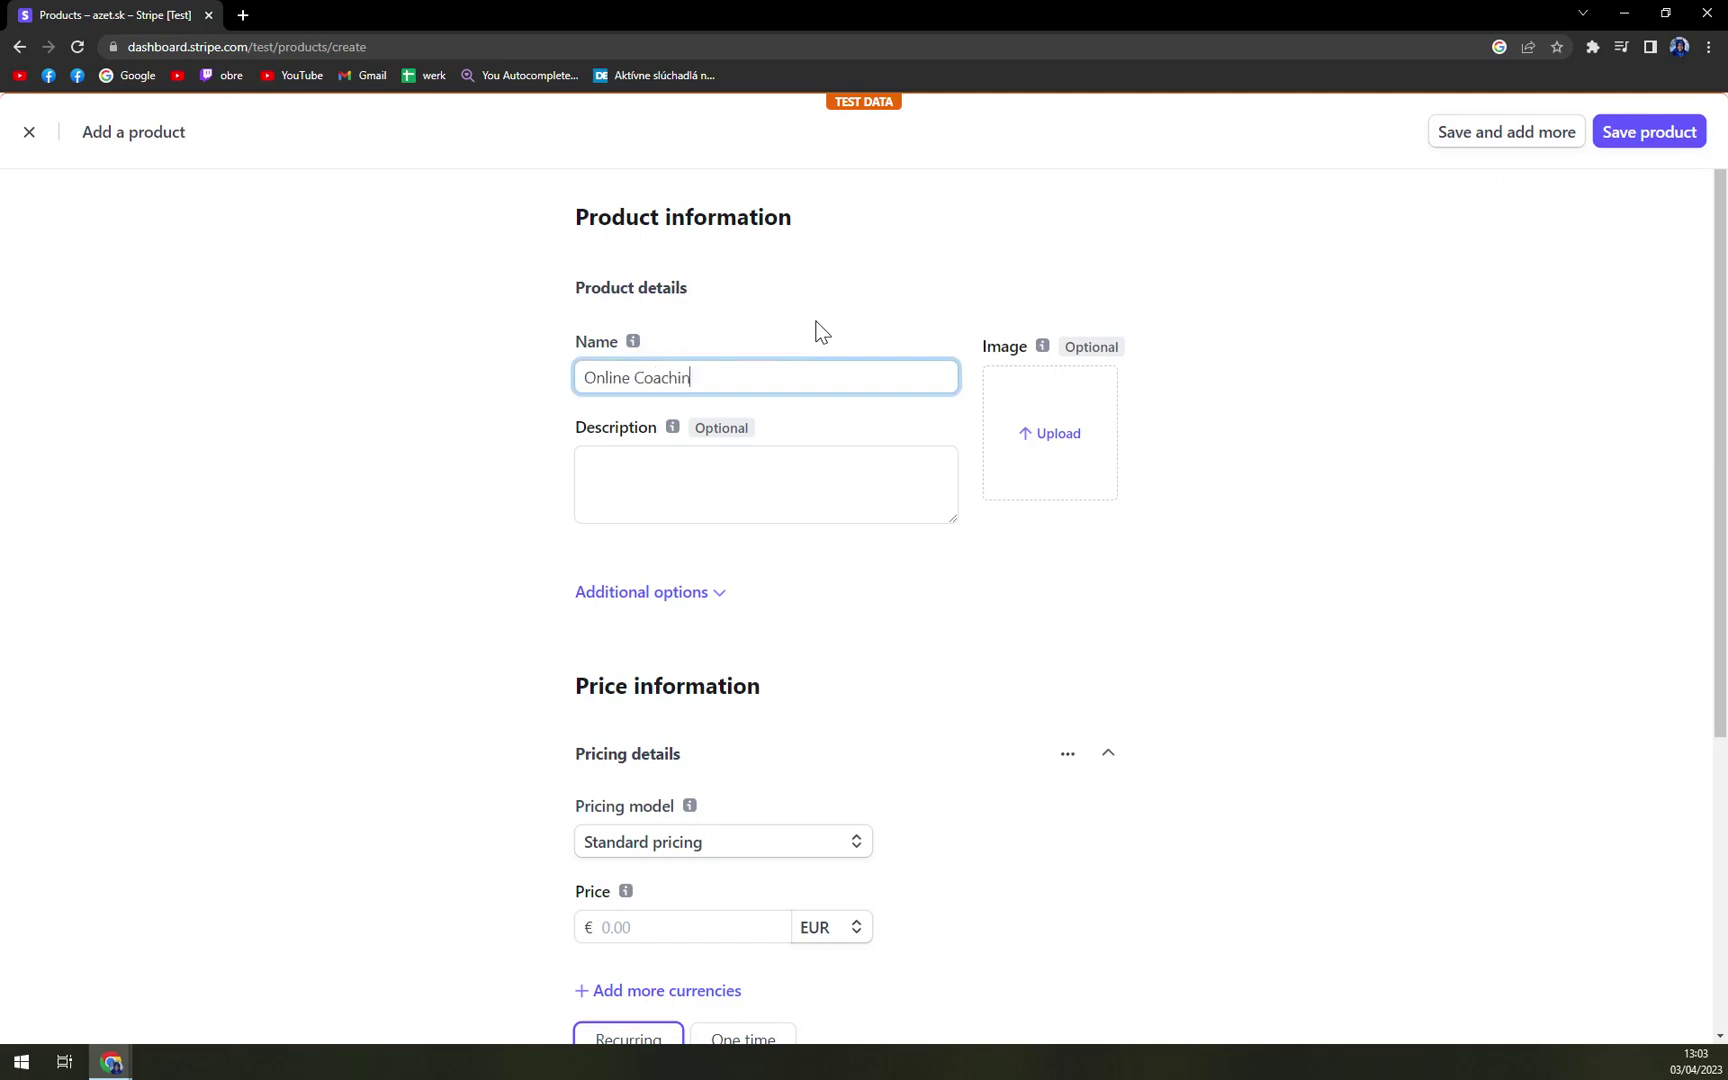
{"action": "left_click", "coordinate": [814, 332]}
{"action": "left_click", "coordinate": [586, 462]}
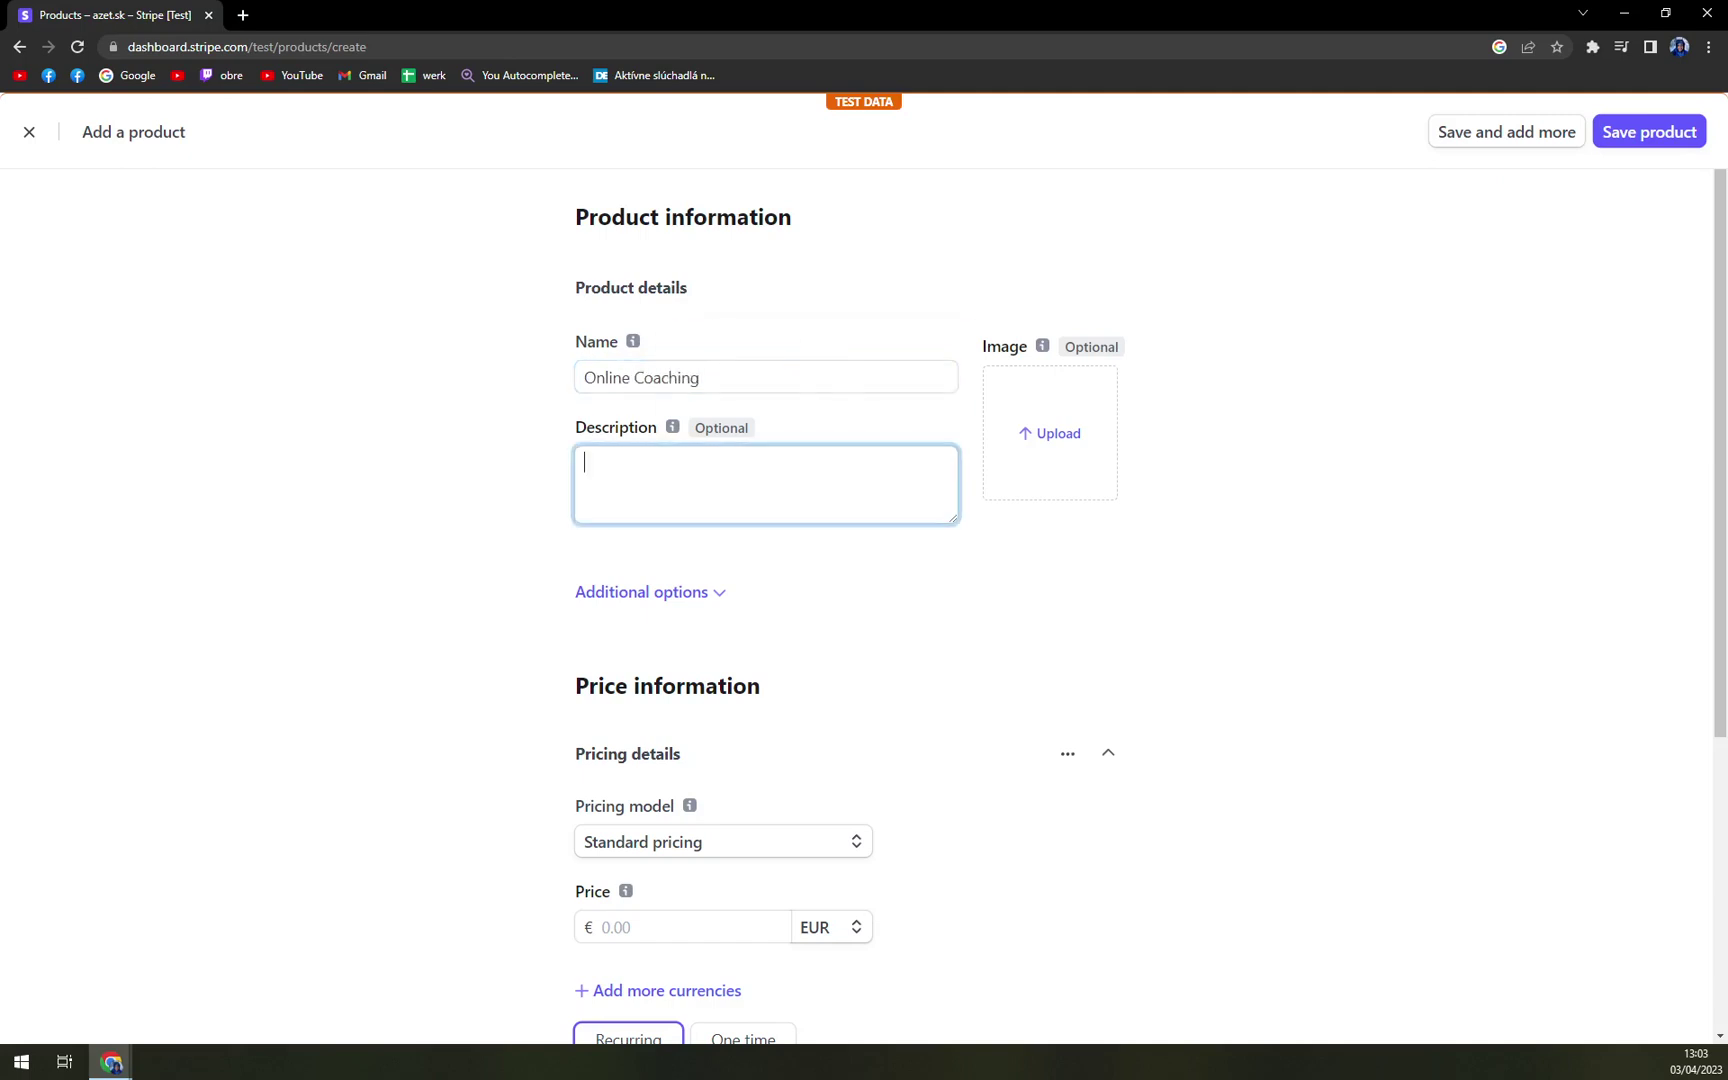
{"action": "type", "text": "IT Classes for Beginners"}
{"action": "left_click", "coordinate": [1208, 488]}
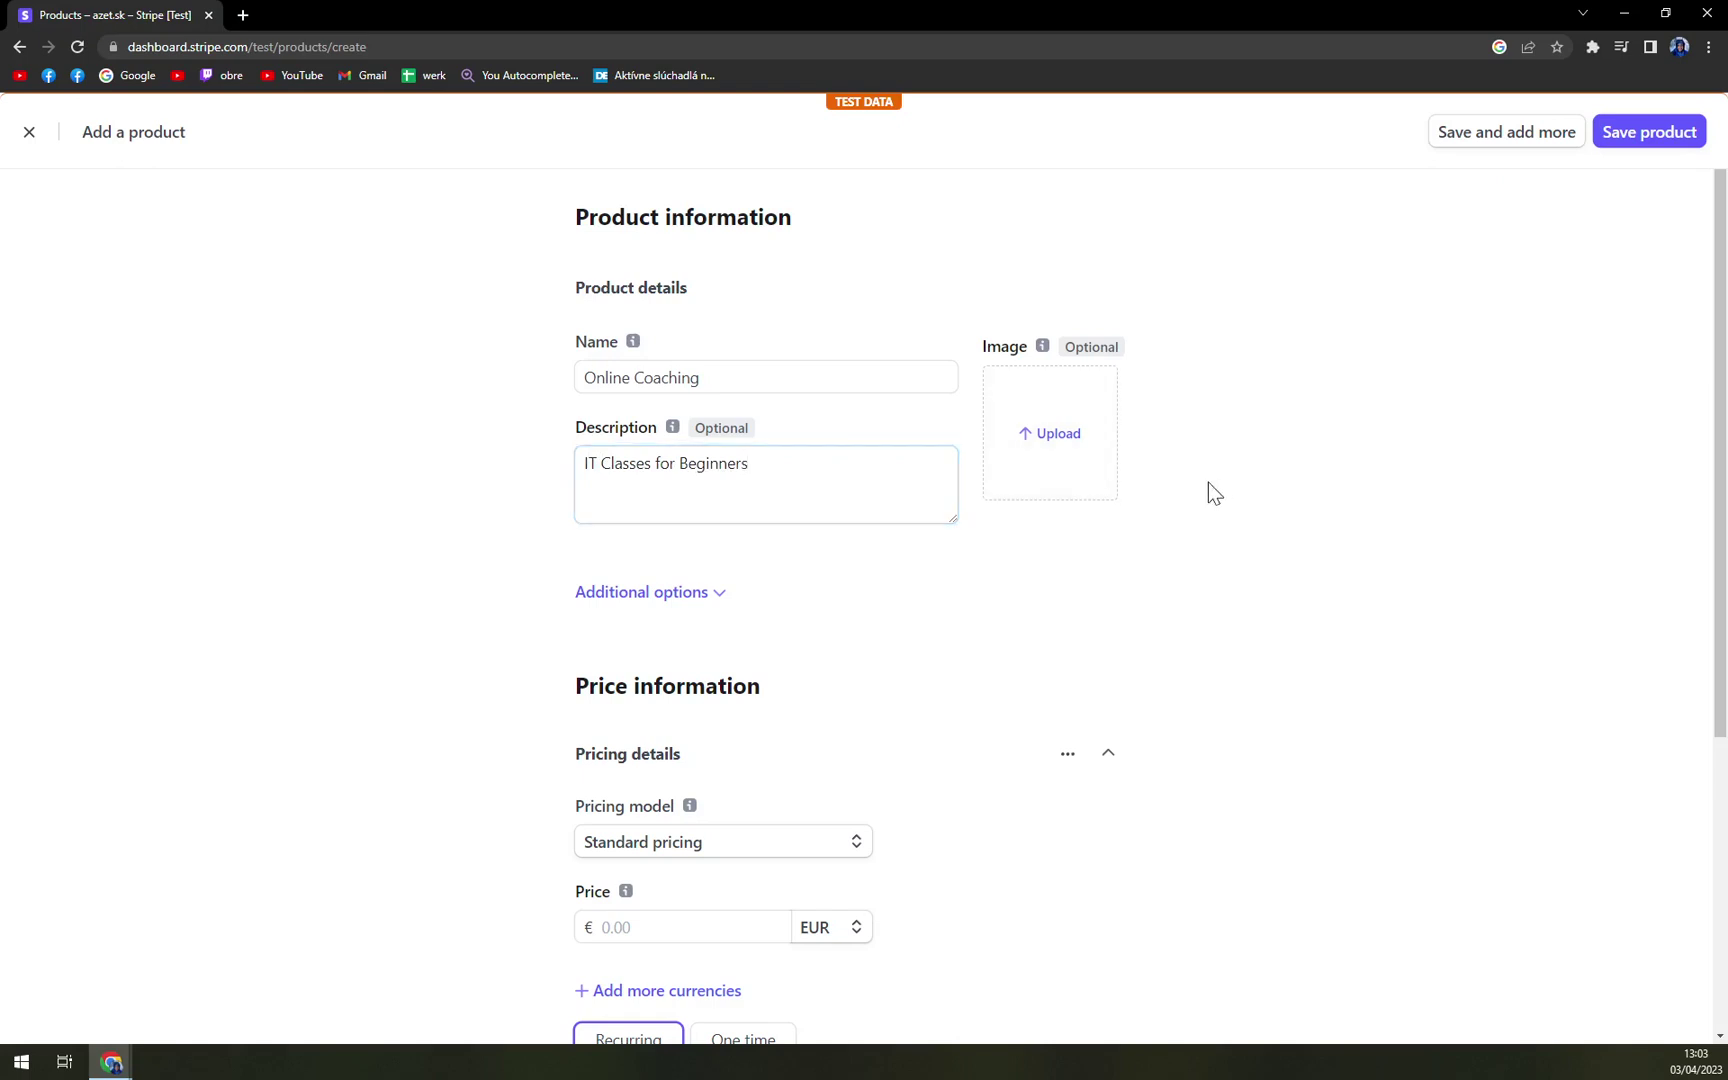
Upload the moonmoon wolf image as the product picture.
{"action": "left_click", "coordinate": [1072, 455]}
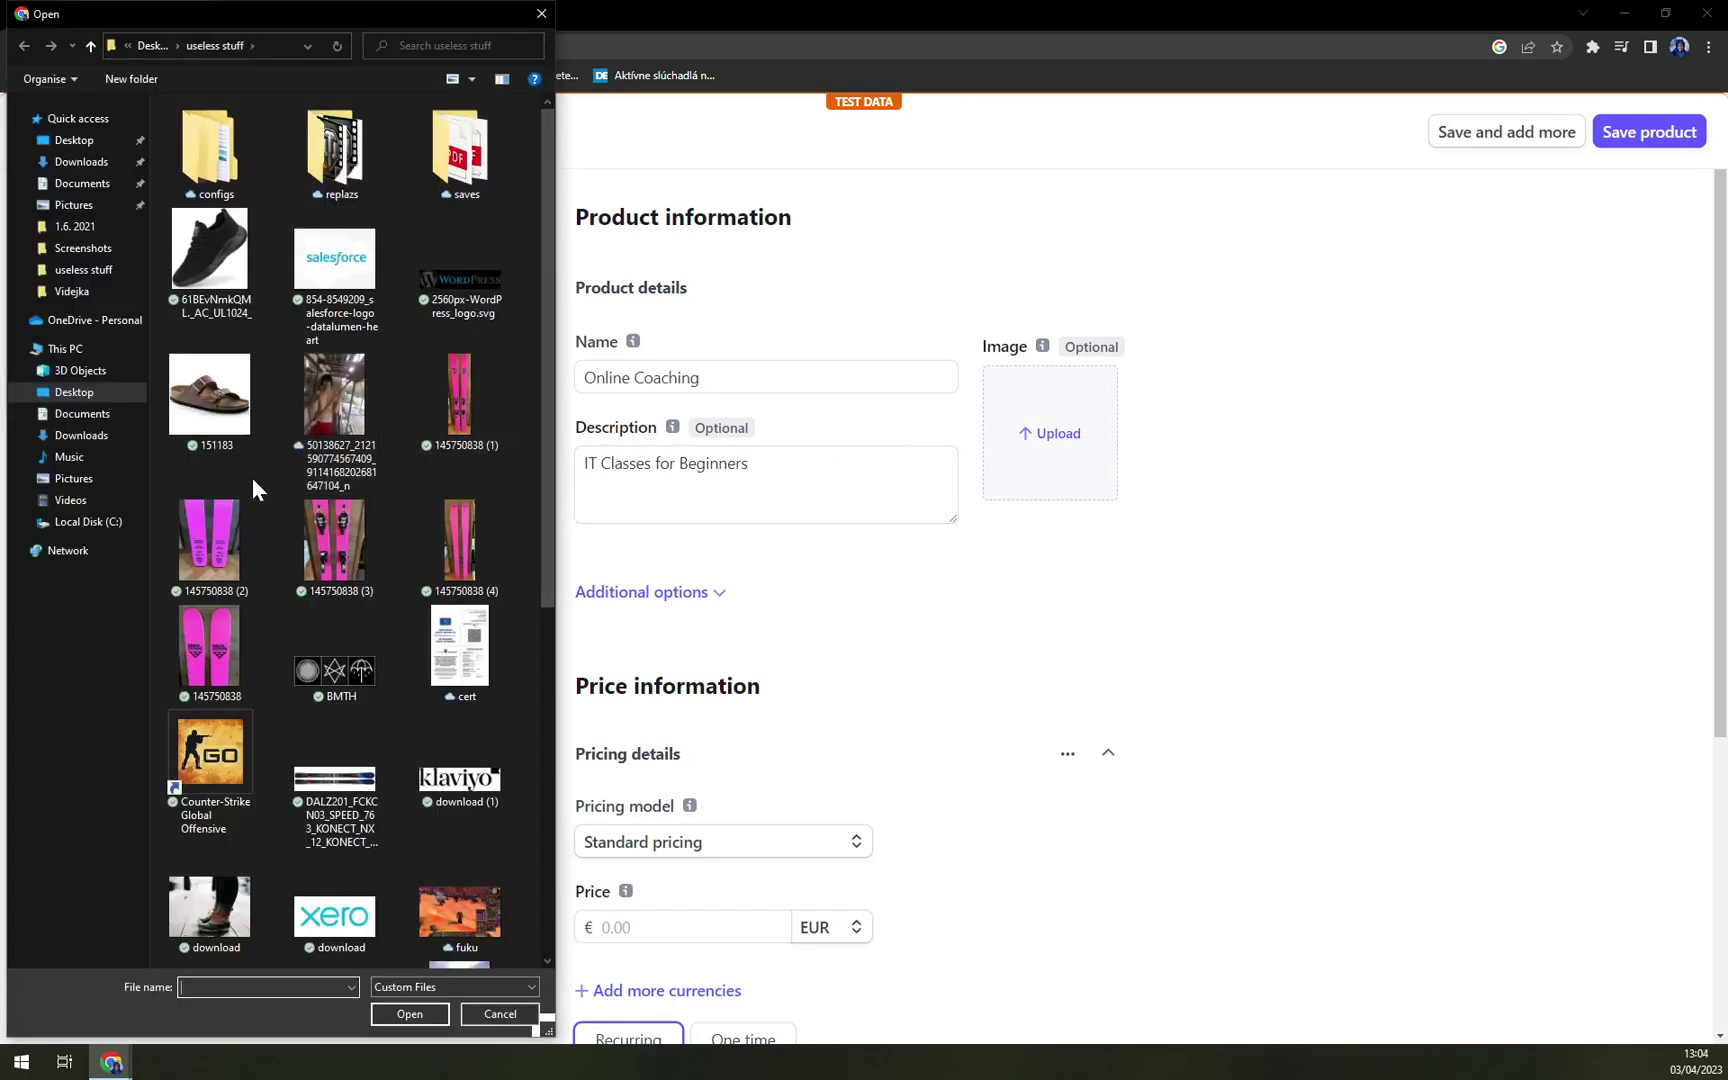
{"action": "scroll", "coordinate": [252, 477], "scroll_direction": "down", "scroll_amount": 5}
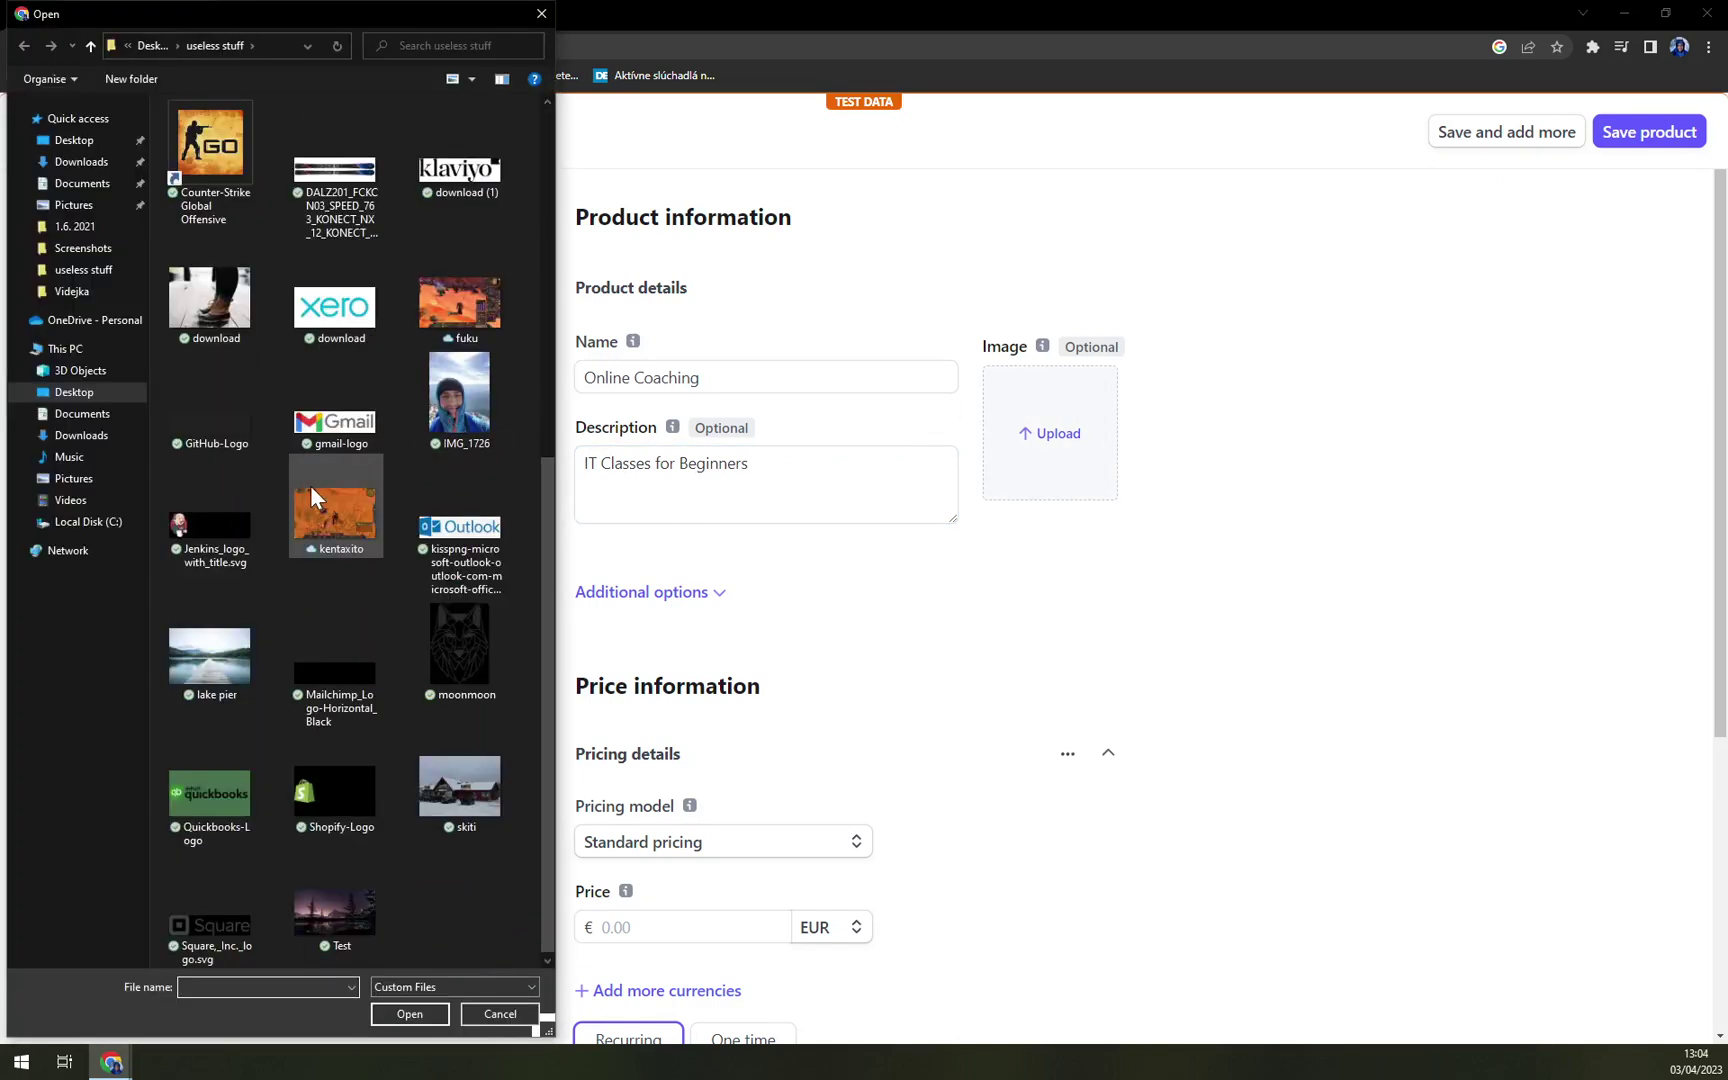
{"action": "double_click", "coordinate": [464, 647]}
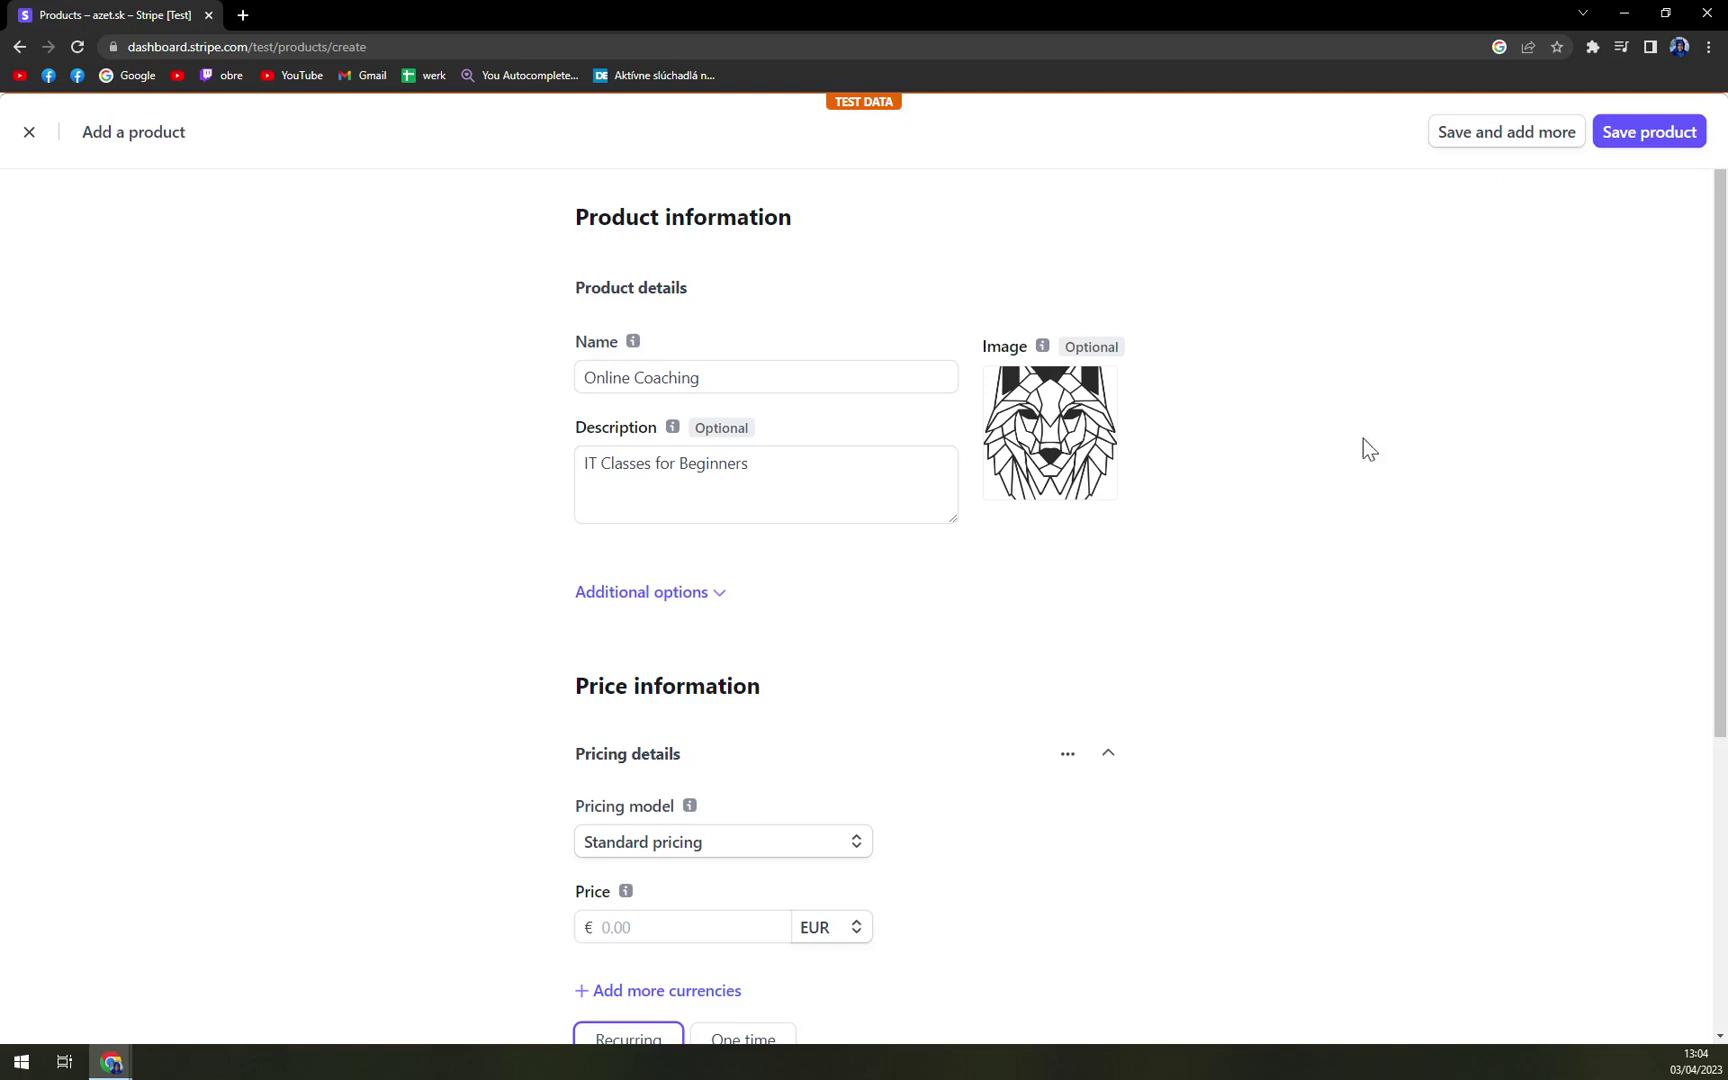
Expand Additional options, leaving statement descriptor, unit label and metadata empty.
{"action": "left_click", "coordinate": [658, 600]}
{"action": "scroll", "coordinate": [822, 625], "scroll_direction": "down", "scroll_amount": 2}
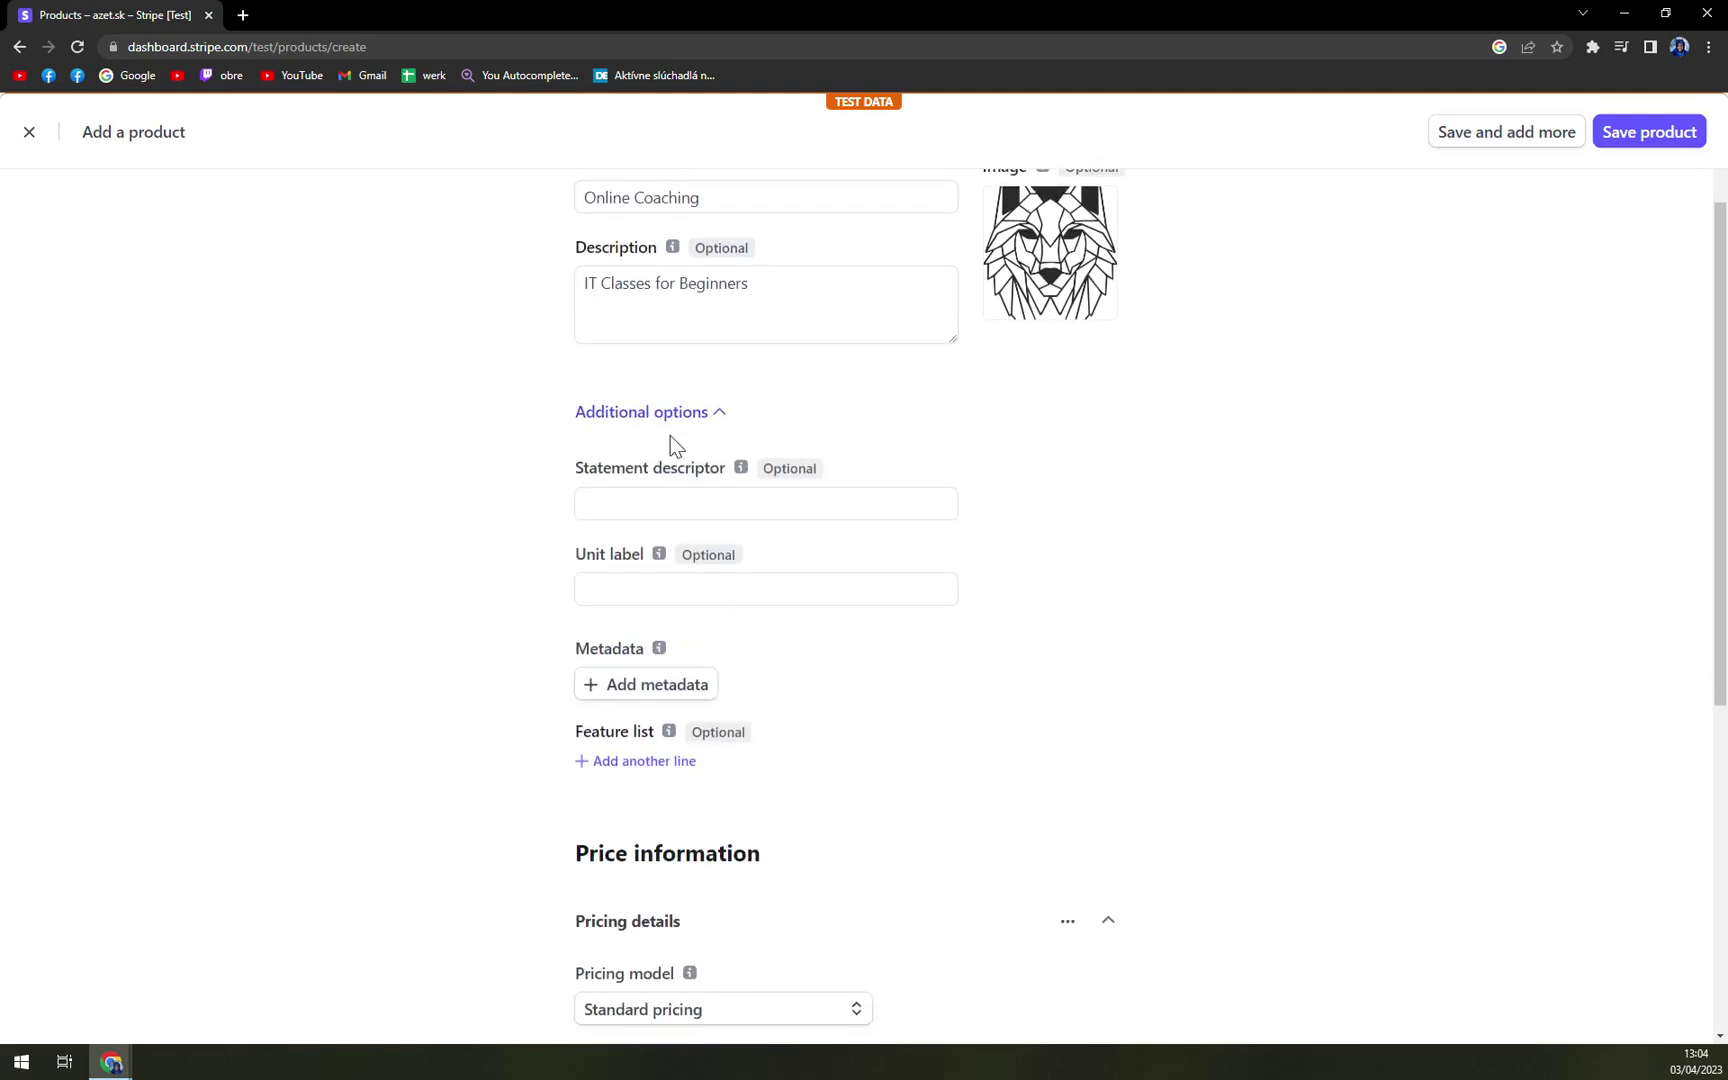
{"action": "left_click", "coordinate": [586, 503]}
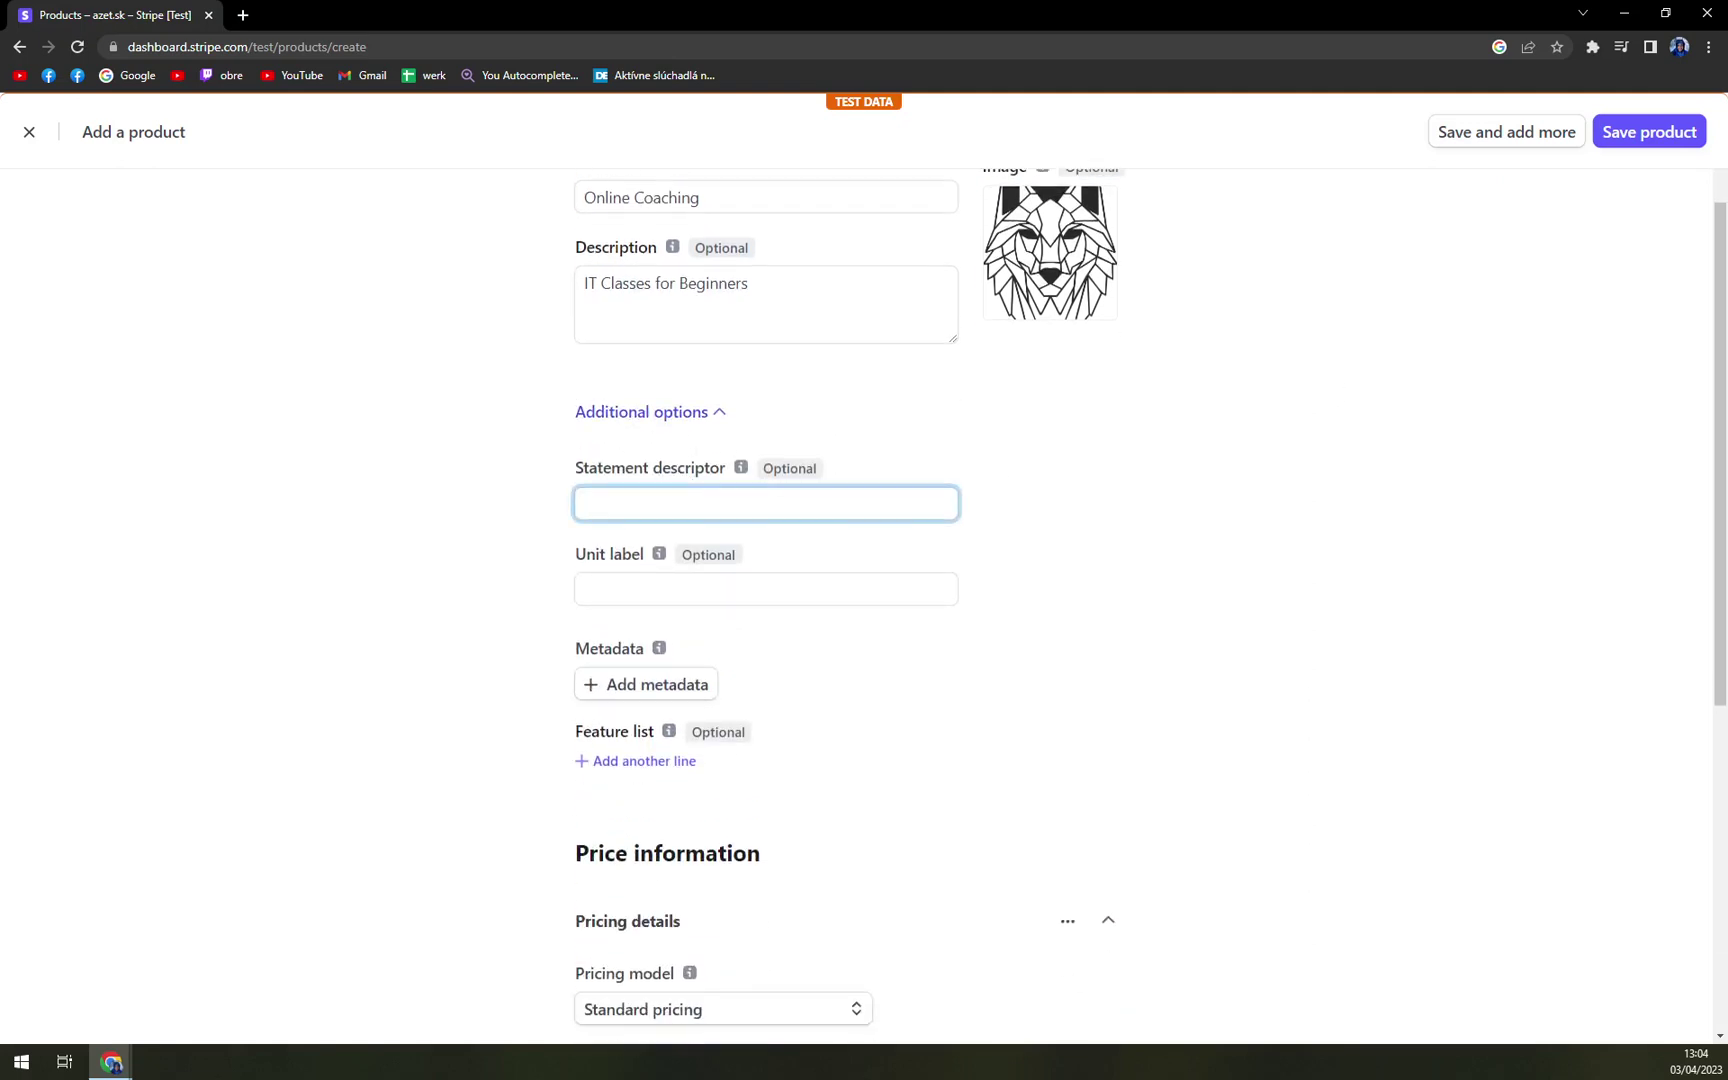
{"action": "left_click", "coordinate": [590, 589]}
{"action": "left_click", "coordinate": [656, 697]}
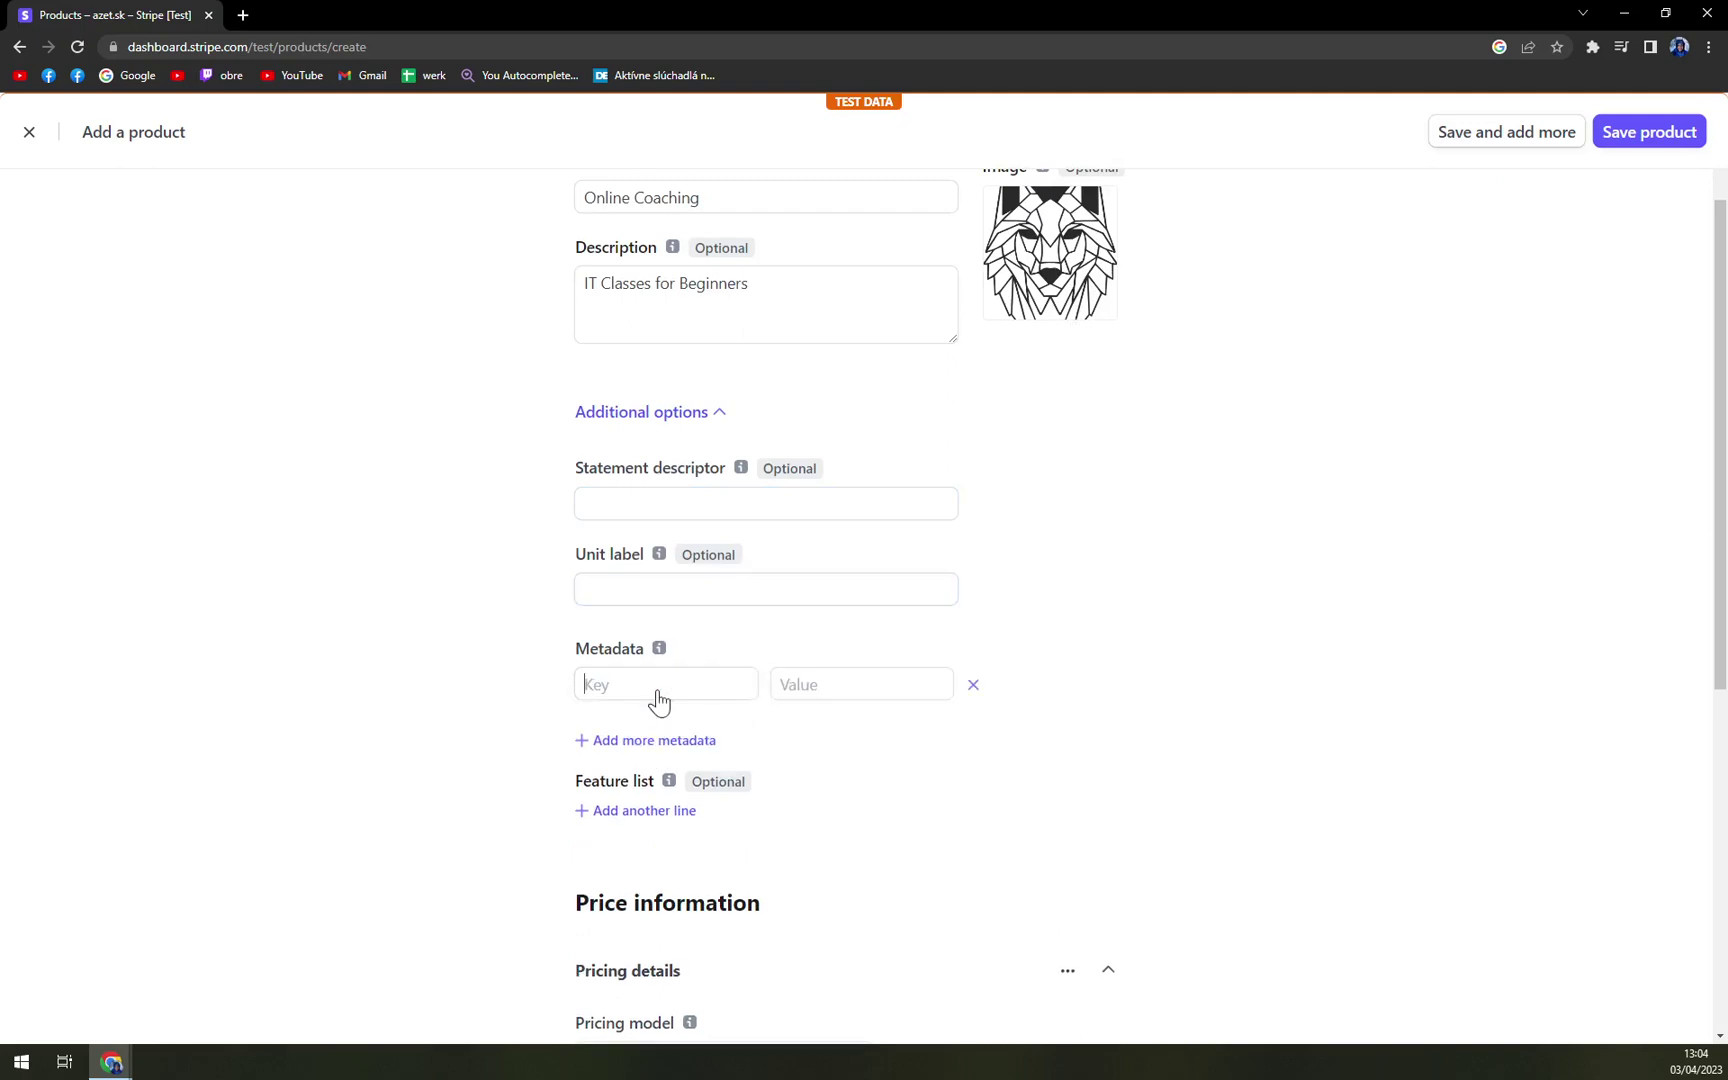
{"action": "left_click", "coordinate": [974, 686]}
{"action": "scroll", "coordinate": [900, 645], "scroll_direction": "down", "scroll_amount": 2}
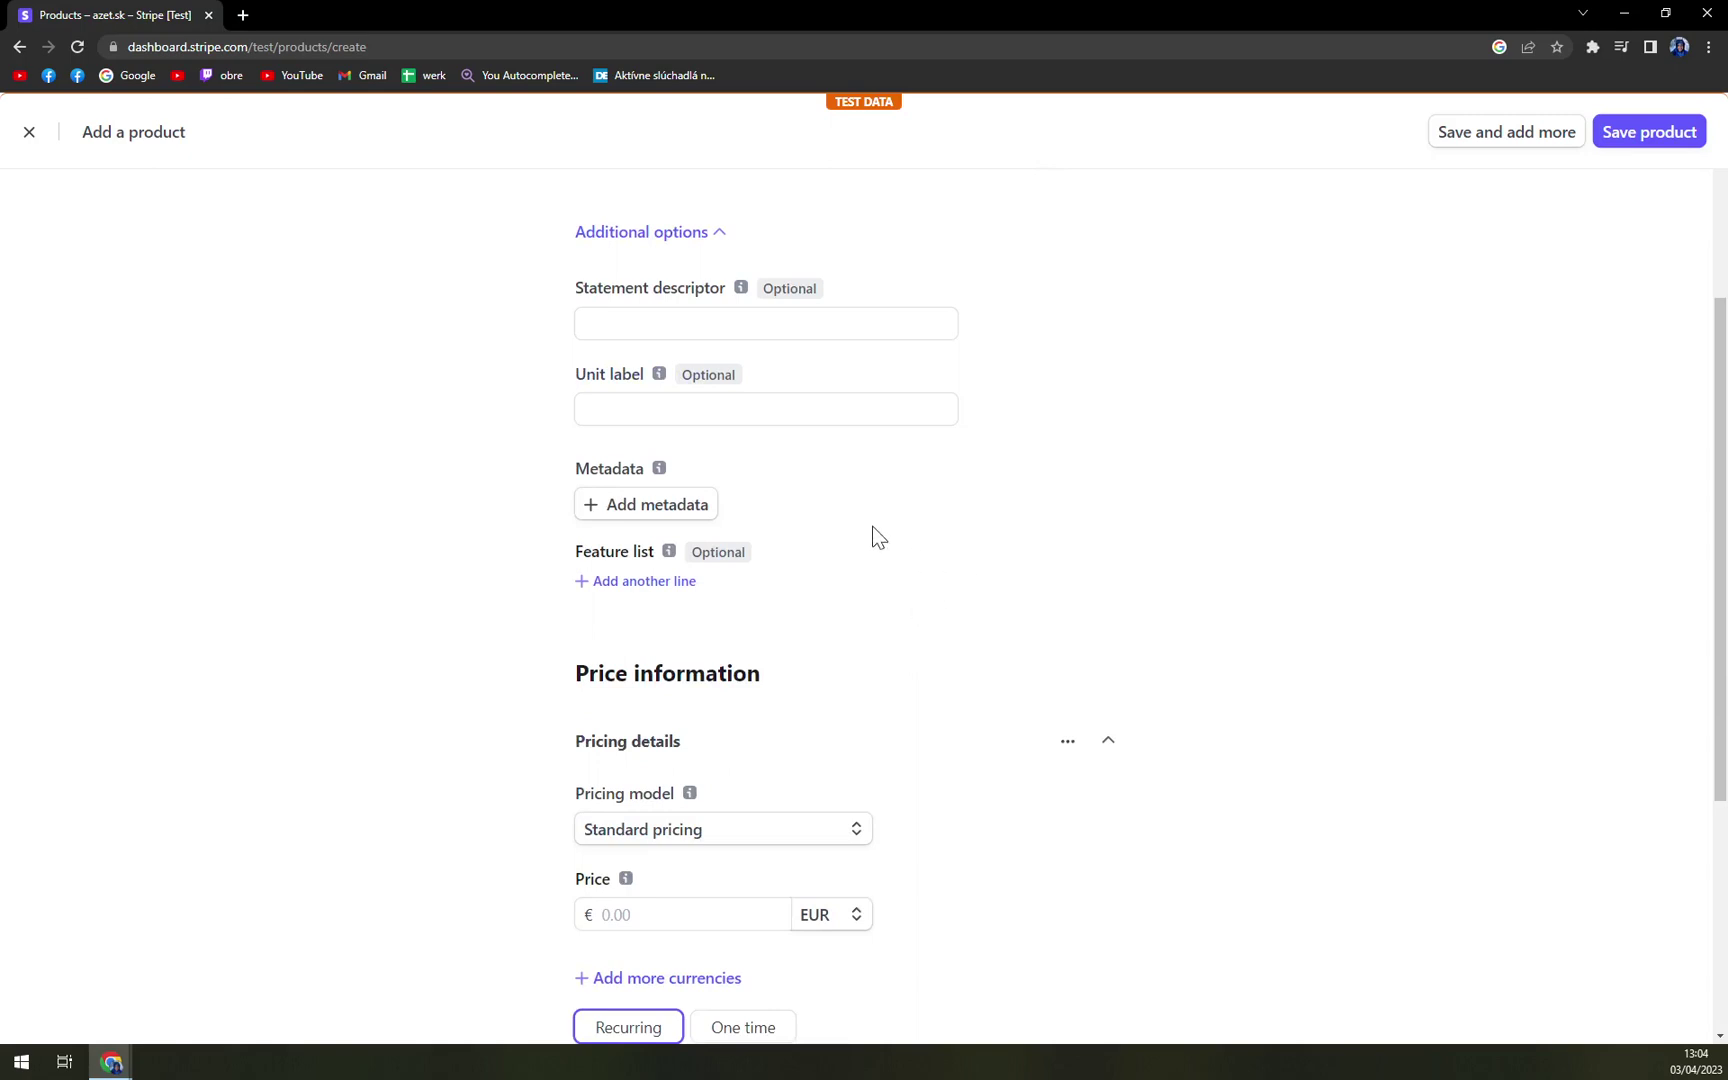
{"action": "scroll", "coordinate": [700, 460], "scroll_direction": "up", "scroll_amount": 1}
{"action": "scroll", "coordinate": [995, 485], "scroll_direction": "down", "scroll_amount": 5}
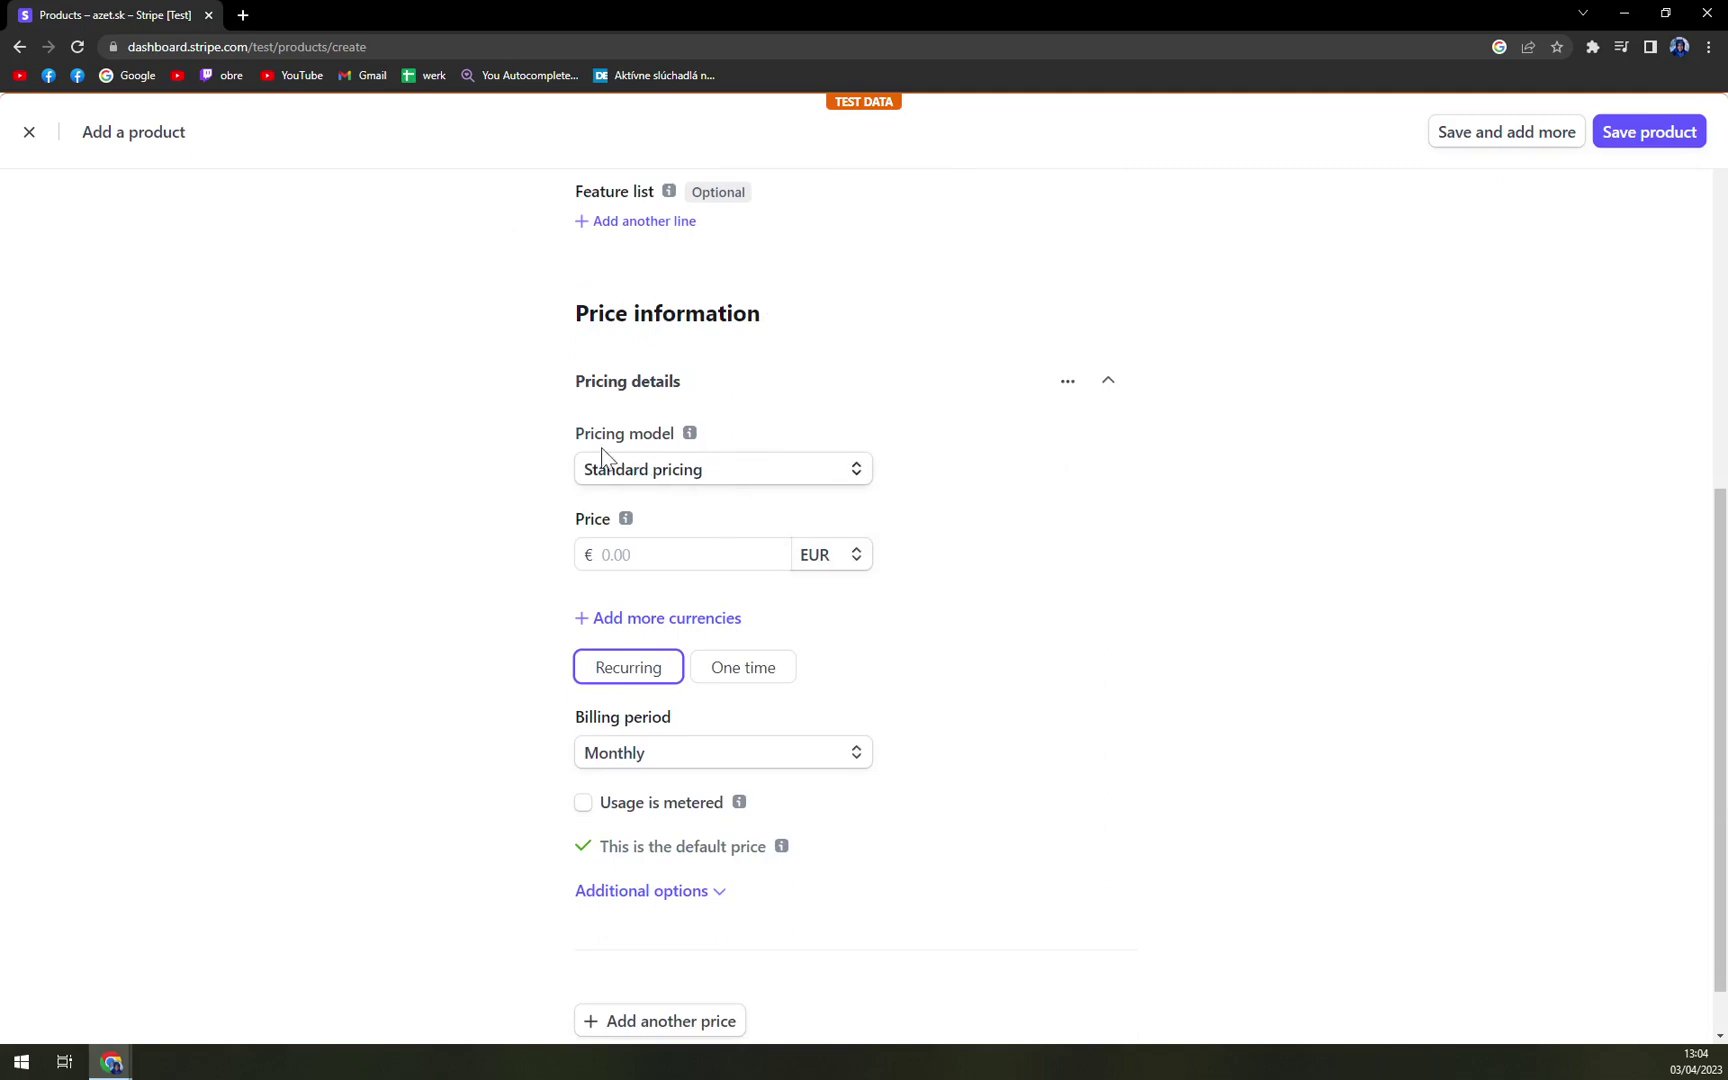
Keep Standard pricing as the pricing model and EUR as the currency.
{"action": "left_click", "coordinate": [652, 474]}
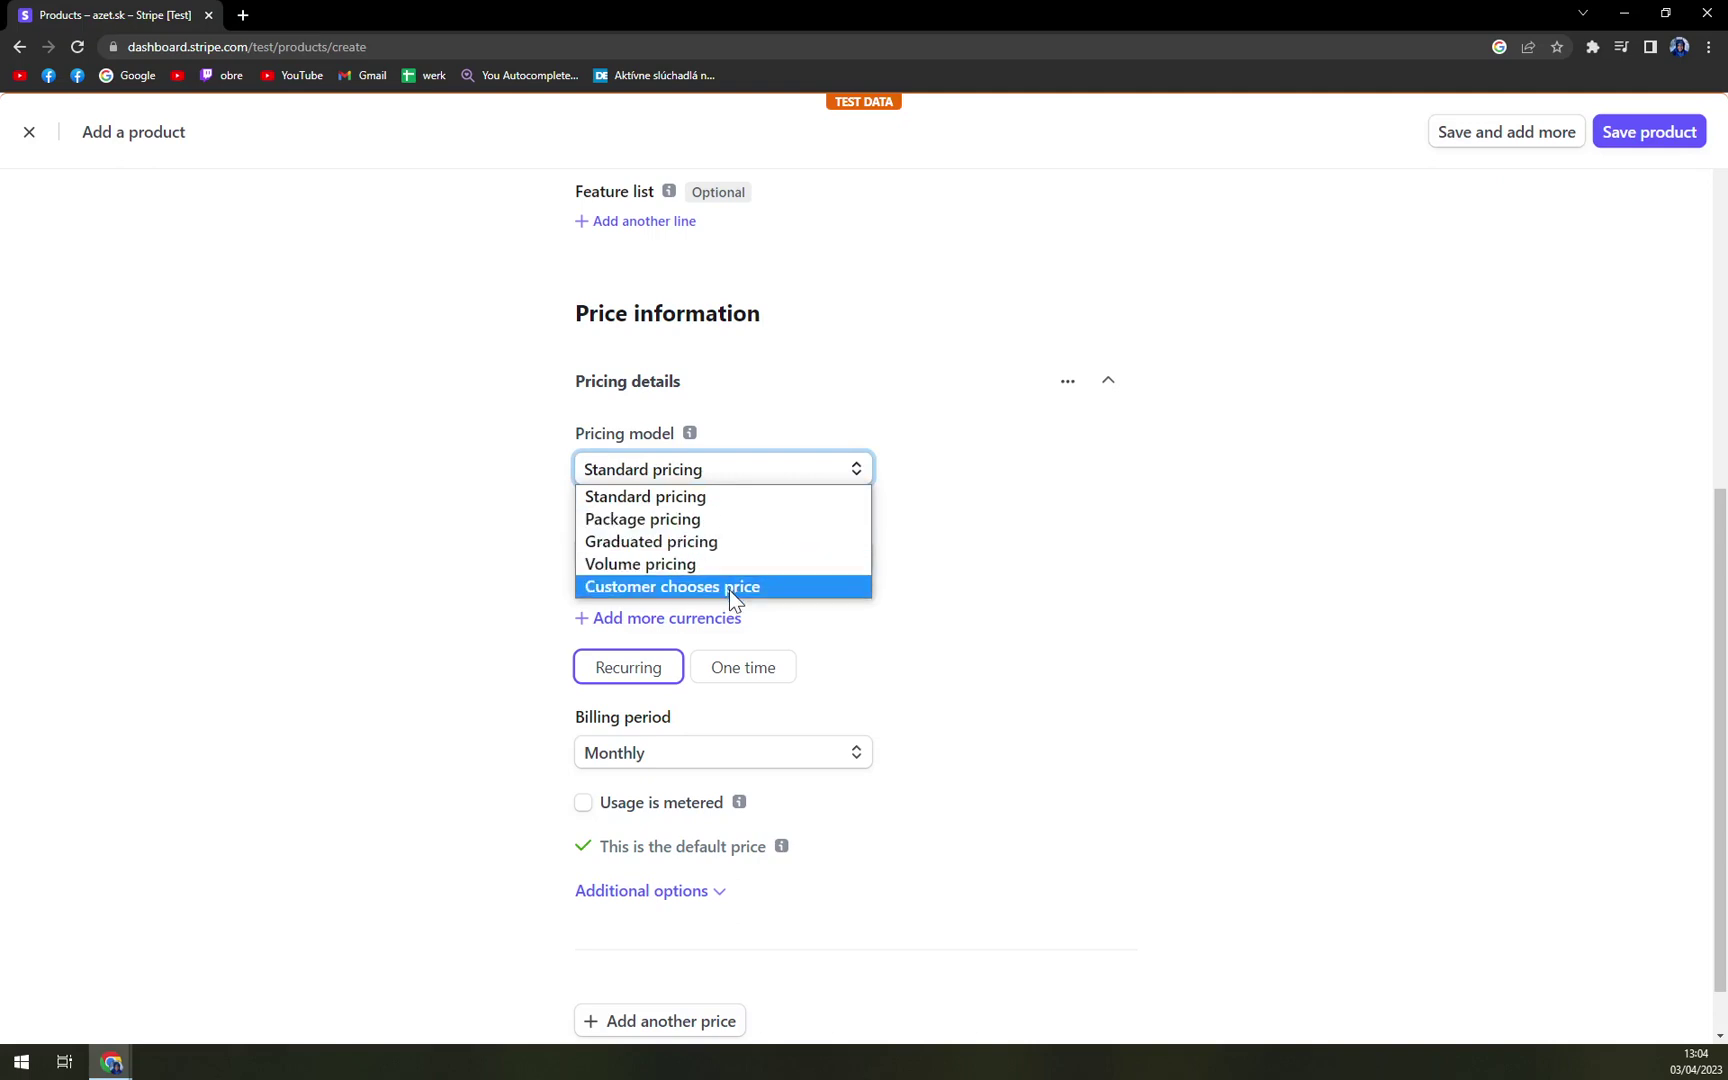
{"action": "left_click", "coordinate": [672, 504]}
{"action": "left_click", "coordinate": [758, 541]}
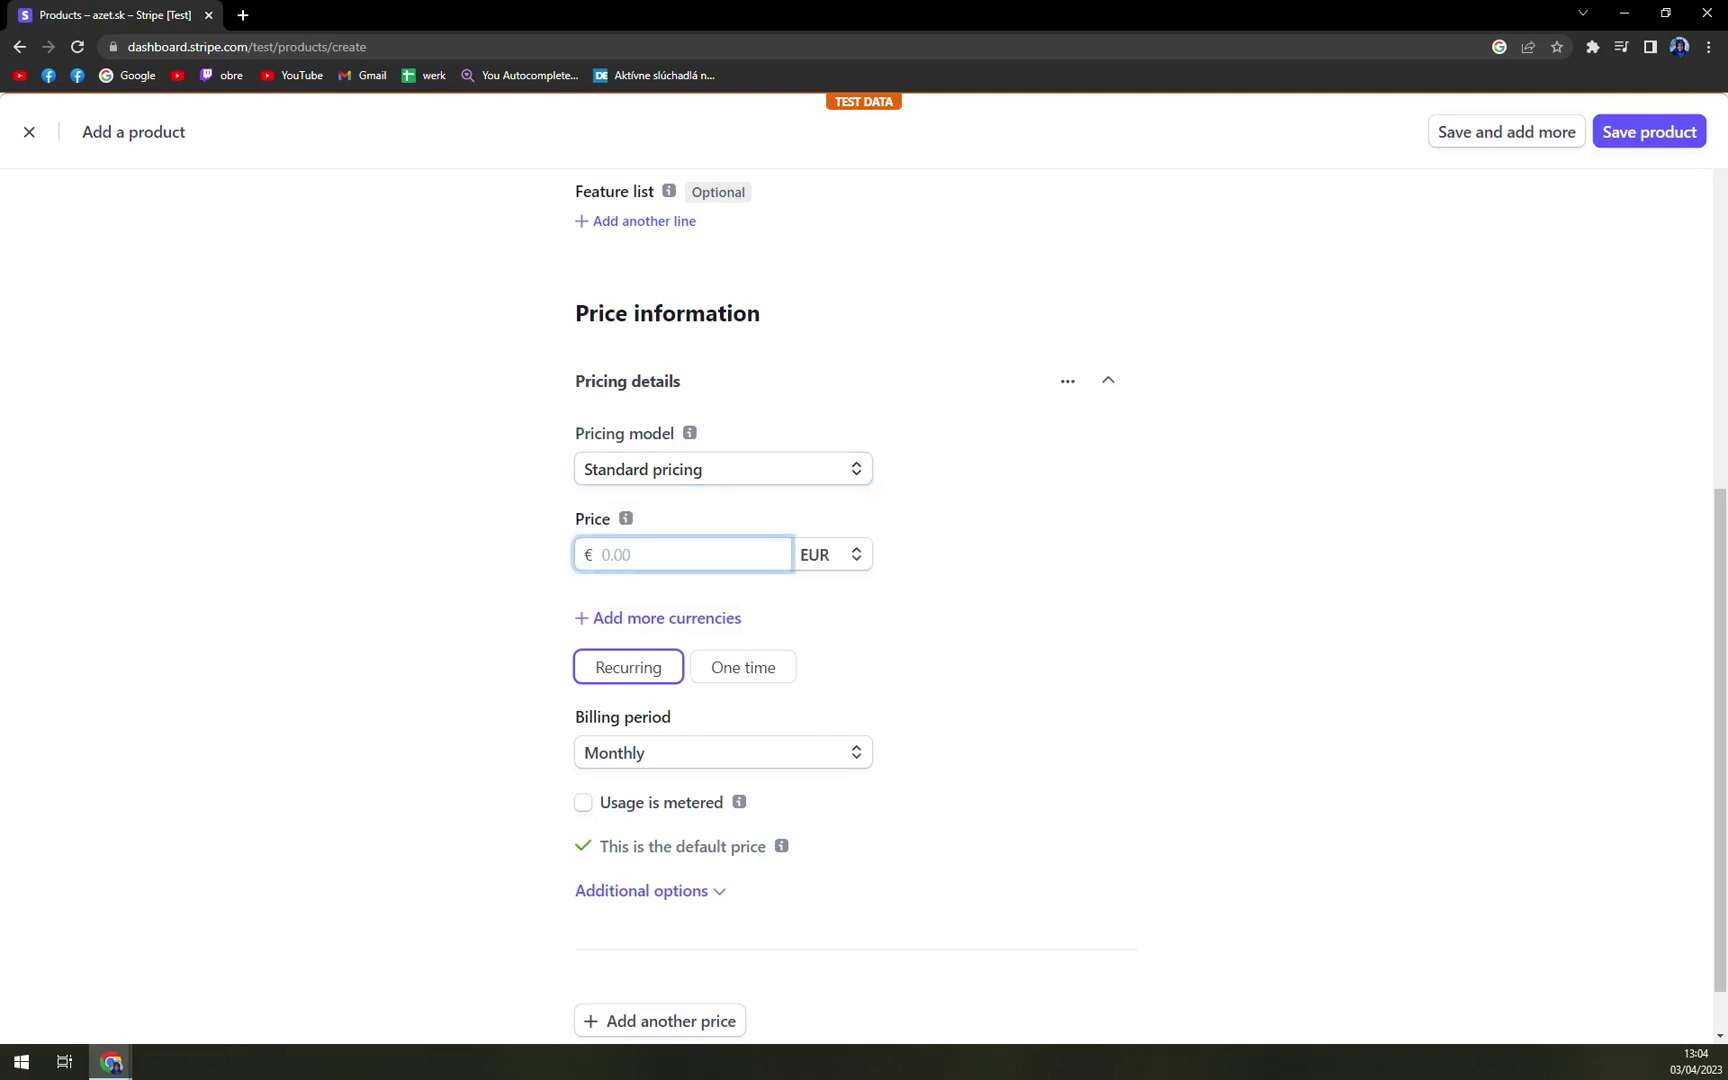
{"action": "left_click", "coordinate": [825, 556]}
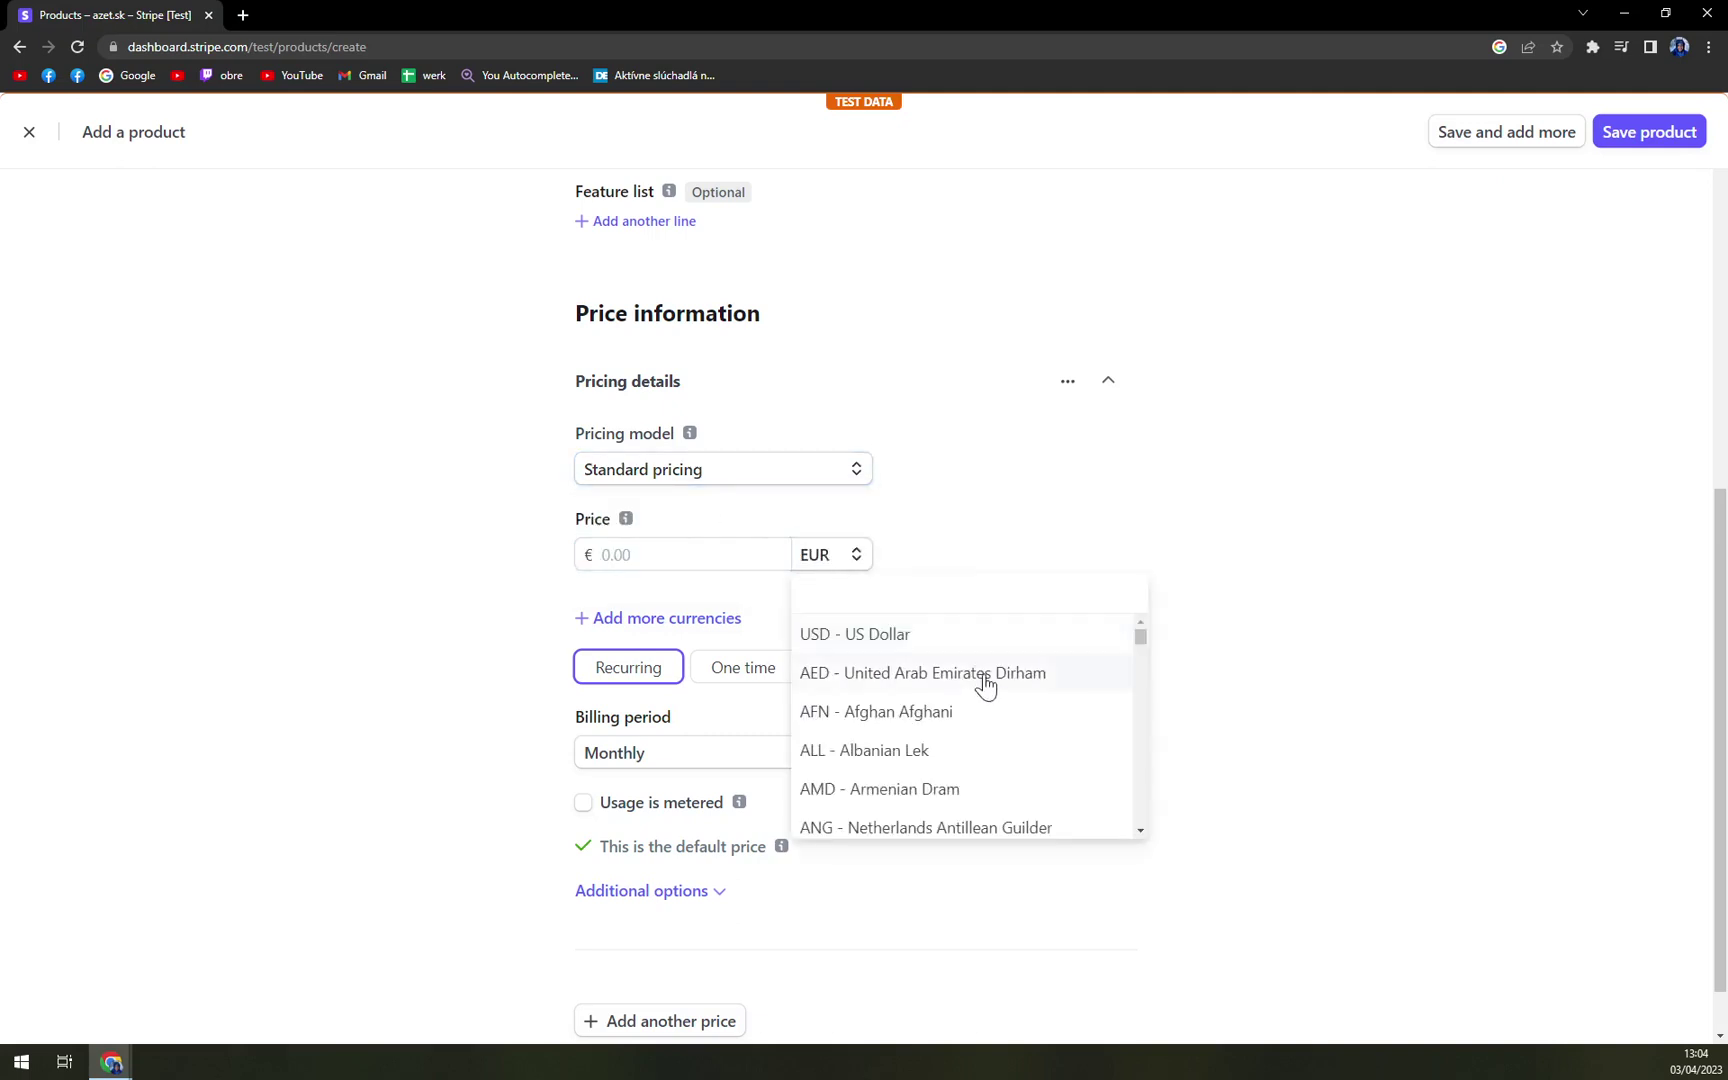
{"action": "scroll", "coordinate": [980, 680], "scroll_direction": "down", "scroll_amount": 2}
{"action": "scroll", "coordinate": [975, 668], "scroll_direction": "down", "scroll_amount": 3}
{"action": "scroll", "coordinate": [1035, 690], "scroll_direction": "up", "scroll_amount": 4}
{"action": "scroll", "coordinate": [1025, 695], "scroll_direction": "down", "scroll_amount": 3}
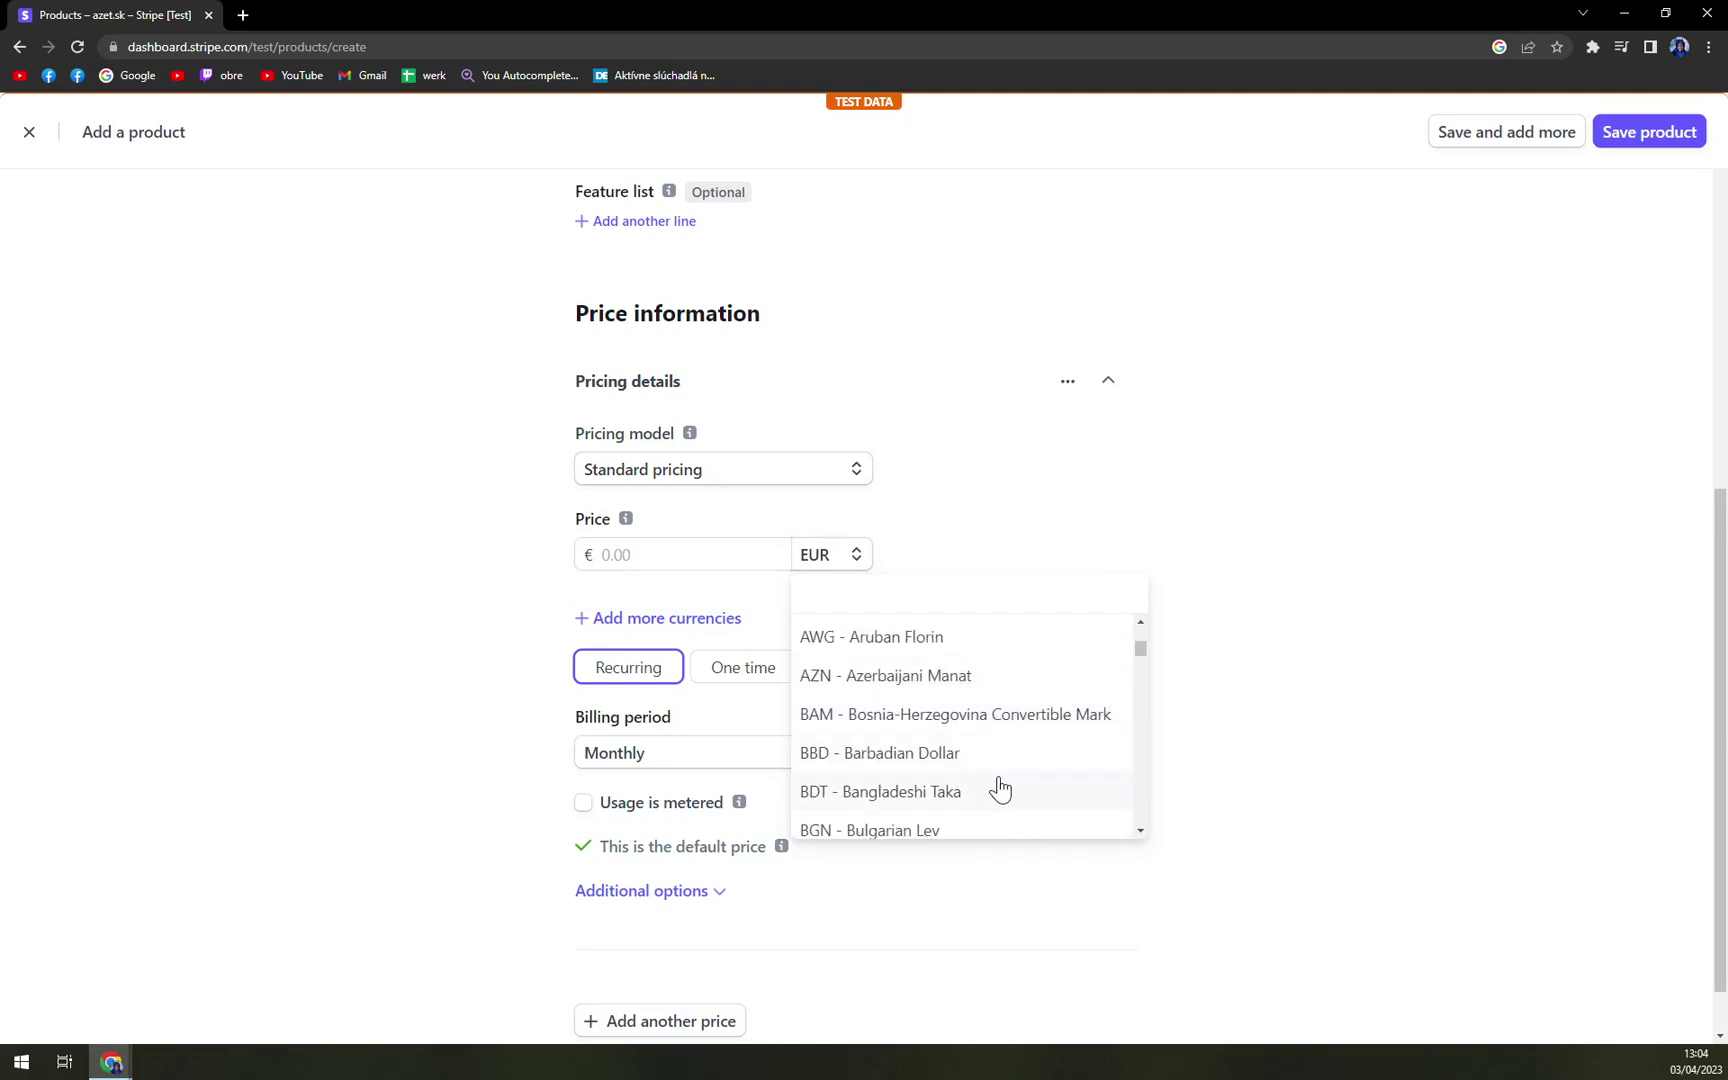
{"action": "scroll", "coordinate": [1000, 789], "scroll_direction": "up", "scroll_amount": 3}
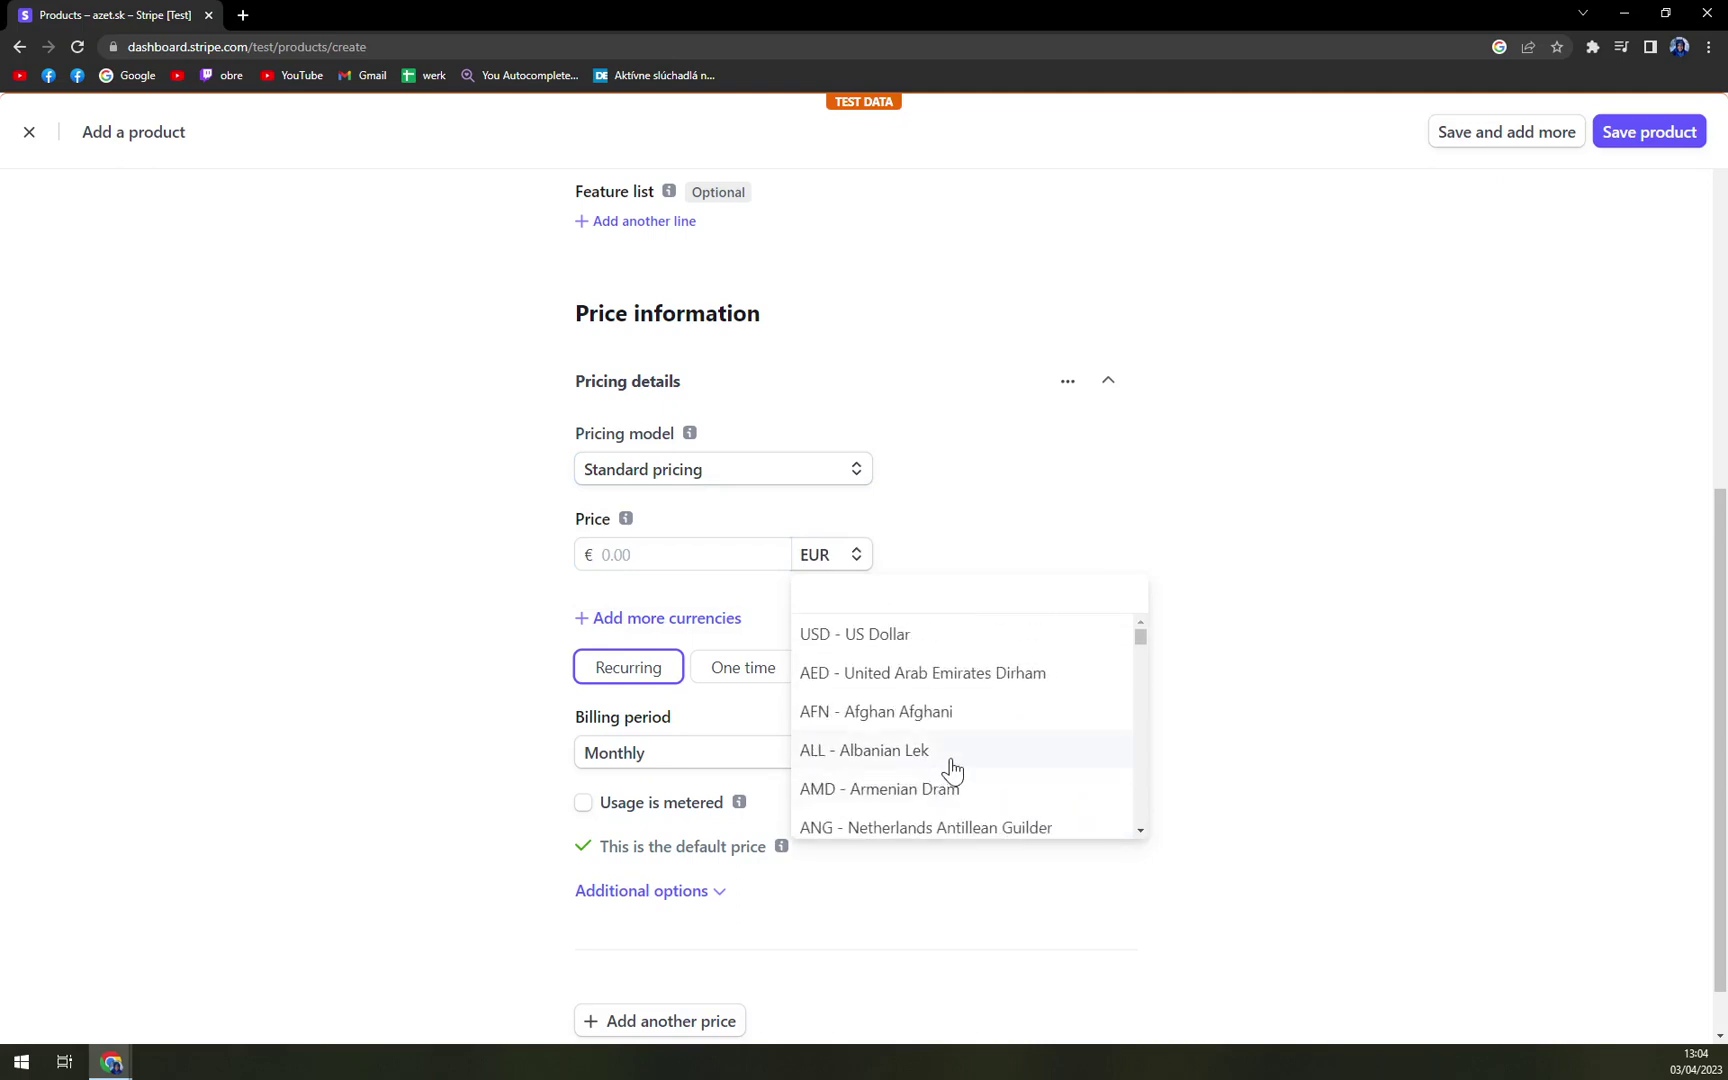
{"action": "left_click", "coordinate": [1188, 565]}
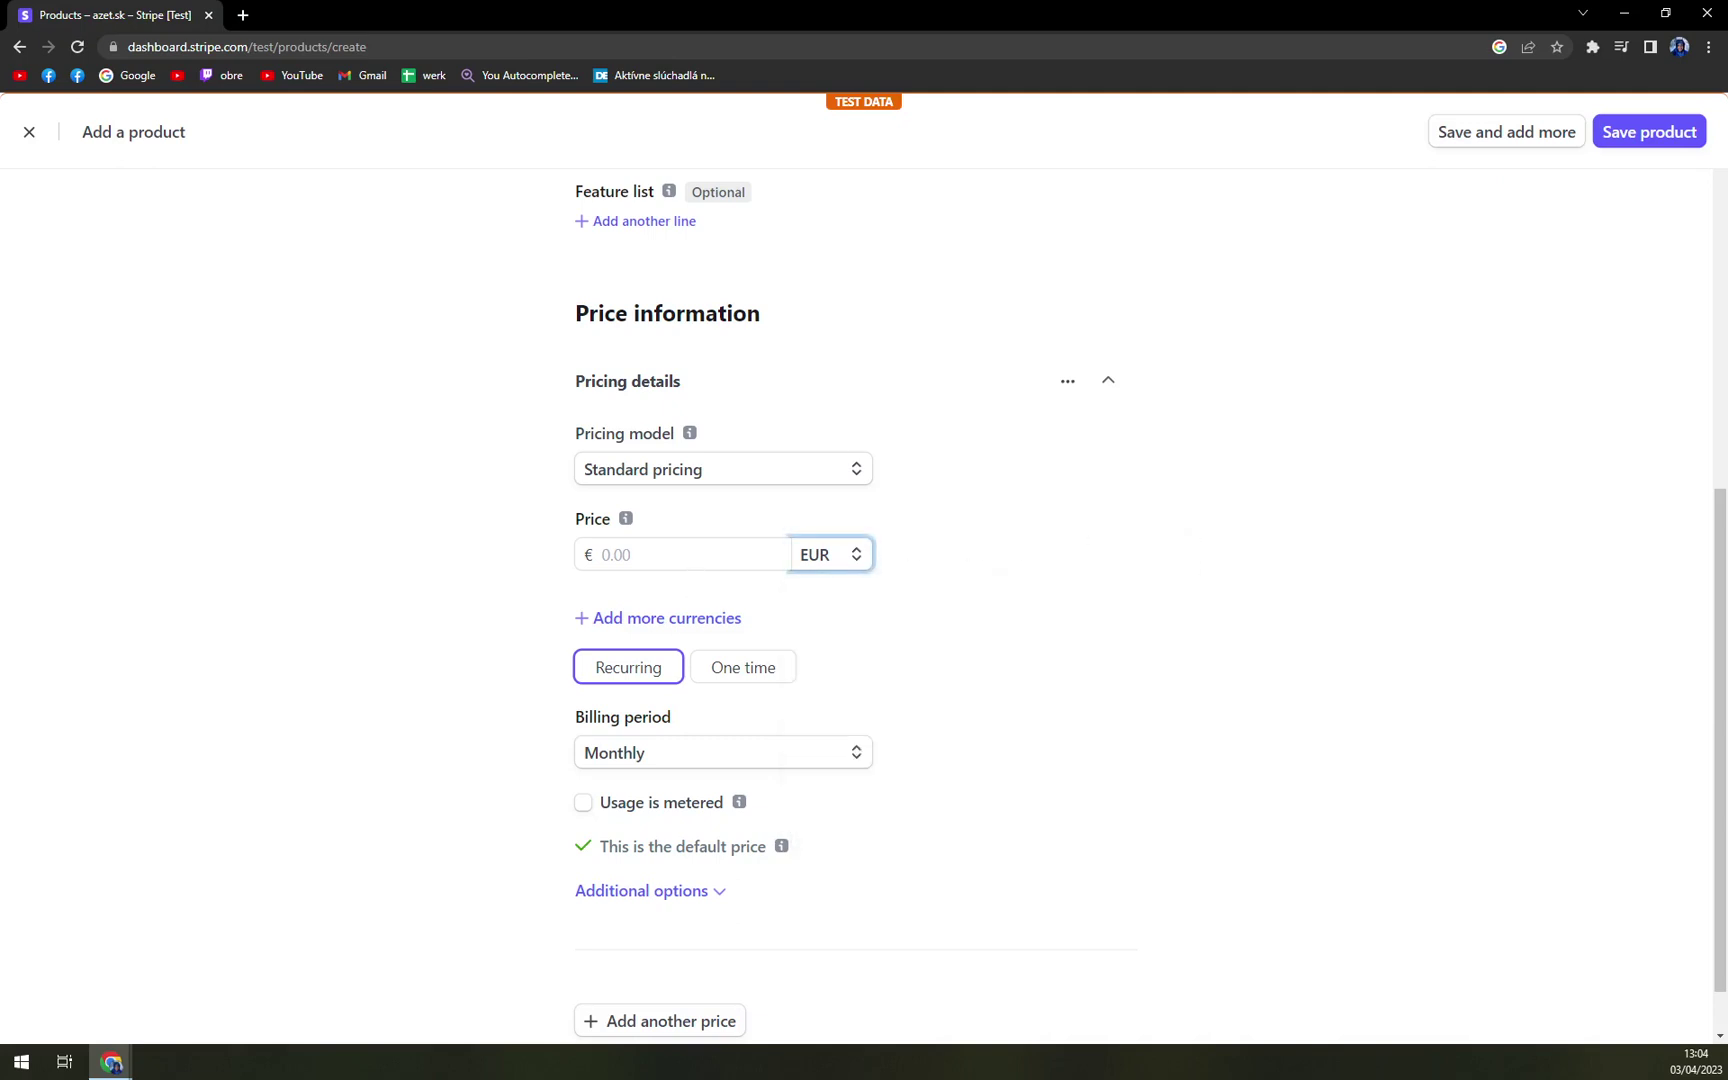
Enter 50.00 as the price amount.
{"action": "left_click", "coordinate": [640, 554]}
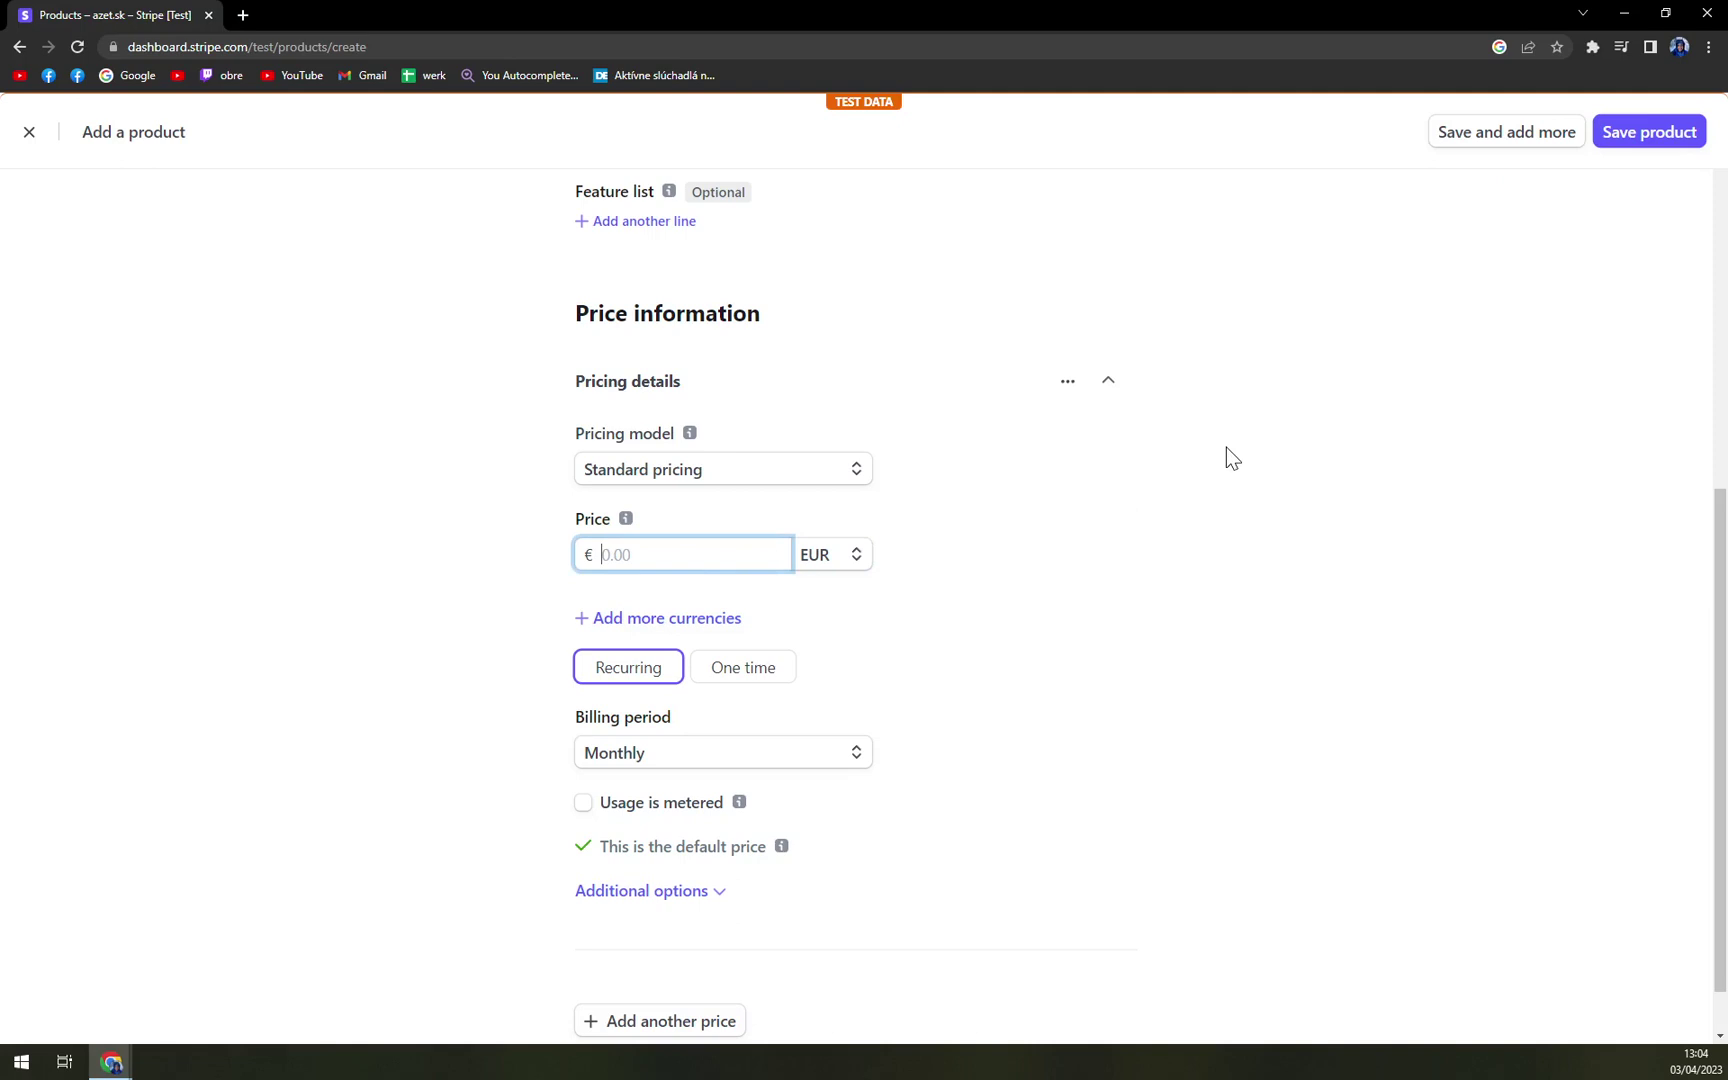
{"action": "type", "text": "50.00"}
{"action": "left_click", "coordinate": [1201, 557]}
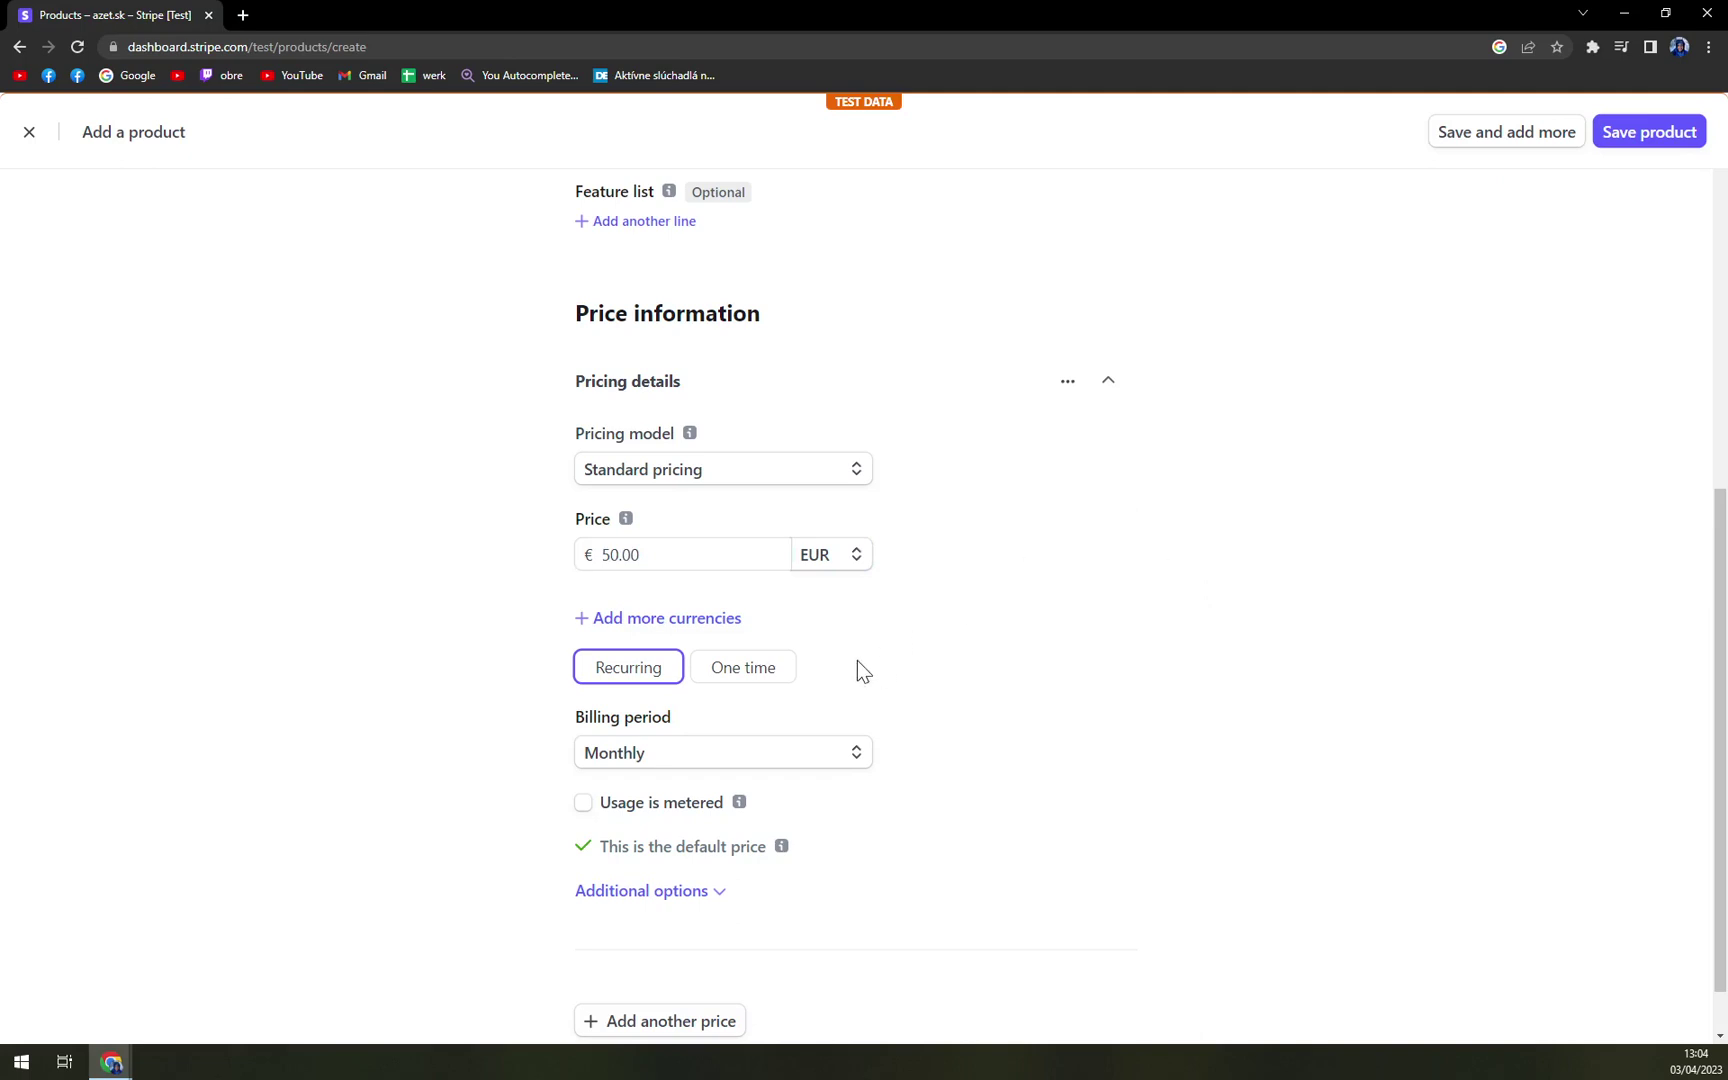
Keep the price type as Recurring after trying One-time.
{"action": "scroll", "coordinate": [857, 667], "scroll_direction": "down", "scroll_amount": 1}
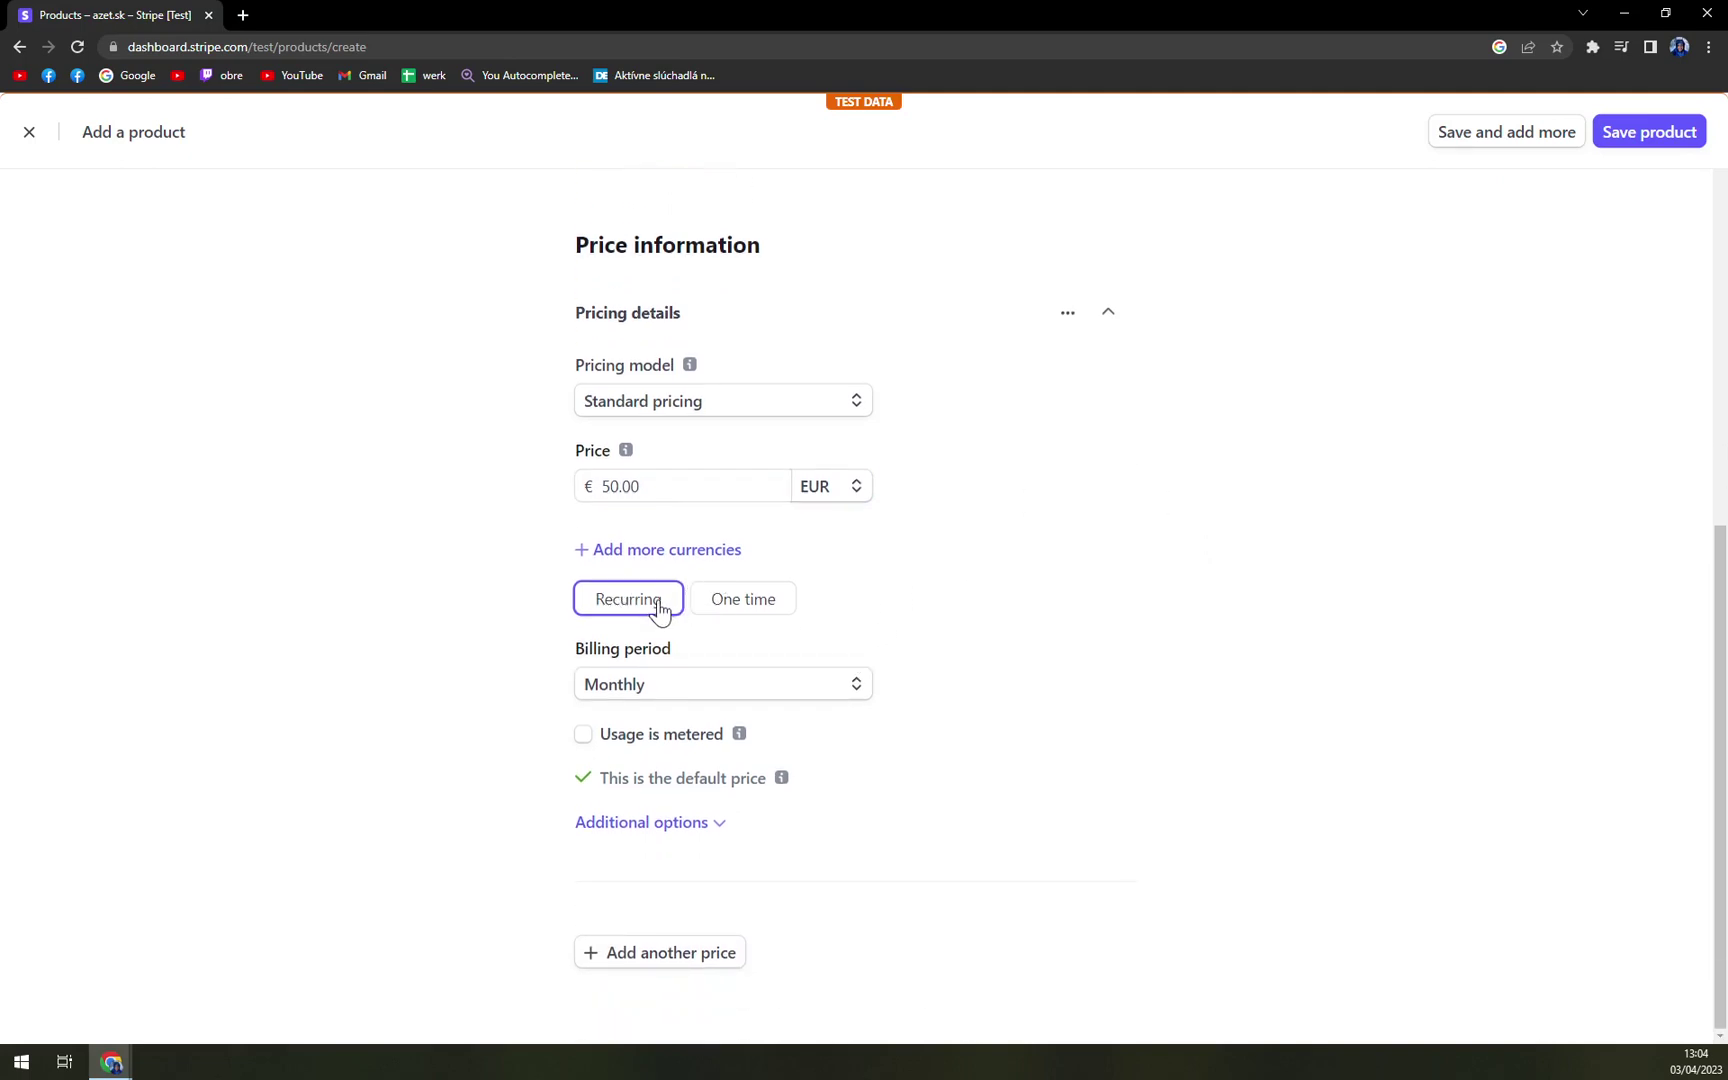
{"action": "left_click", "coordinate": [713, 598]}
{"action": "left_click", "coordinate": [663, 742]}
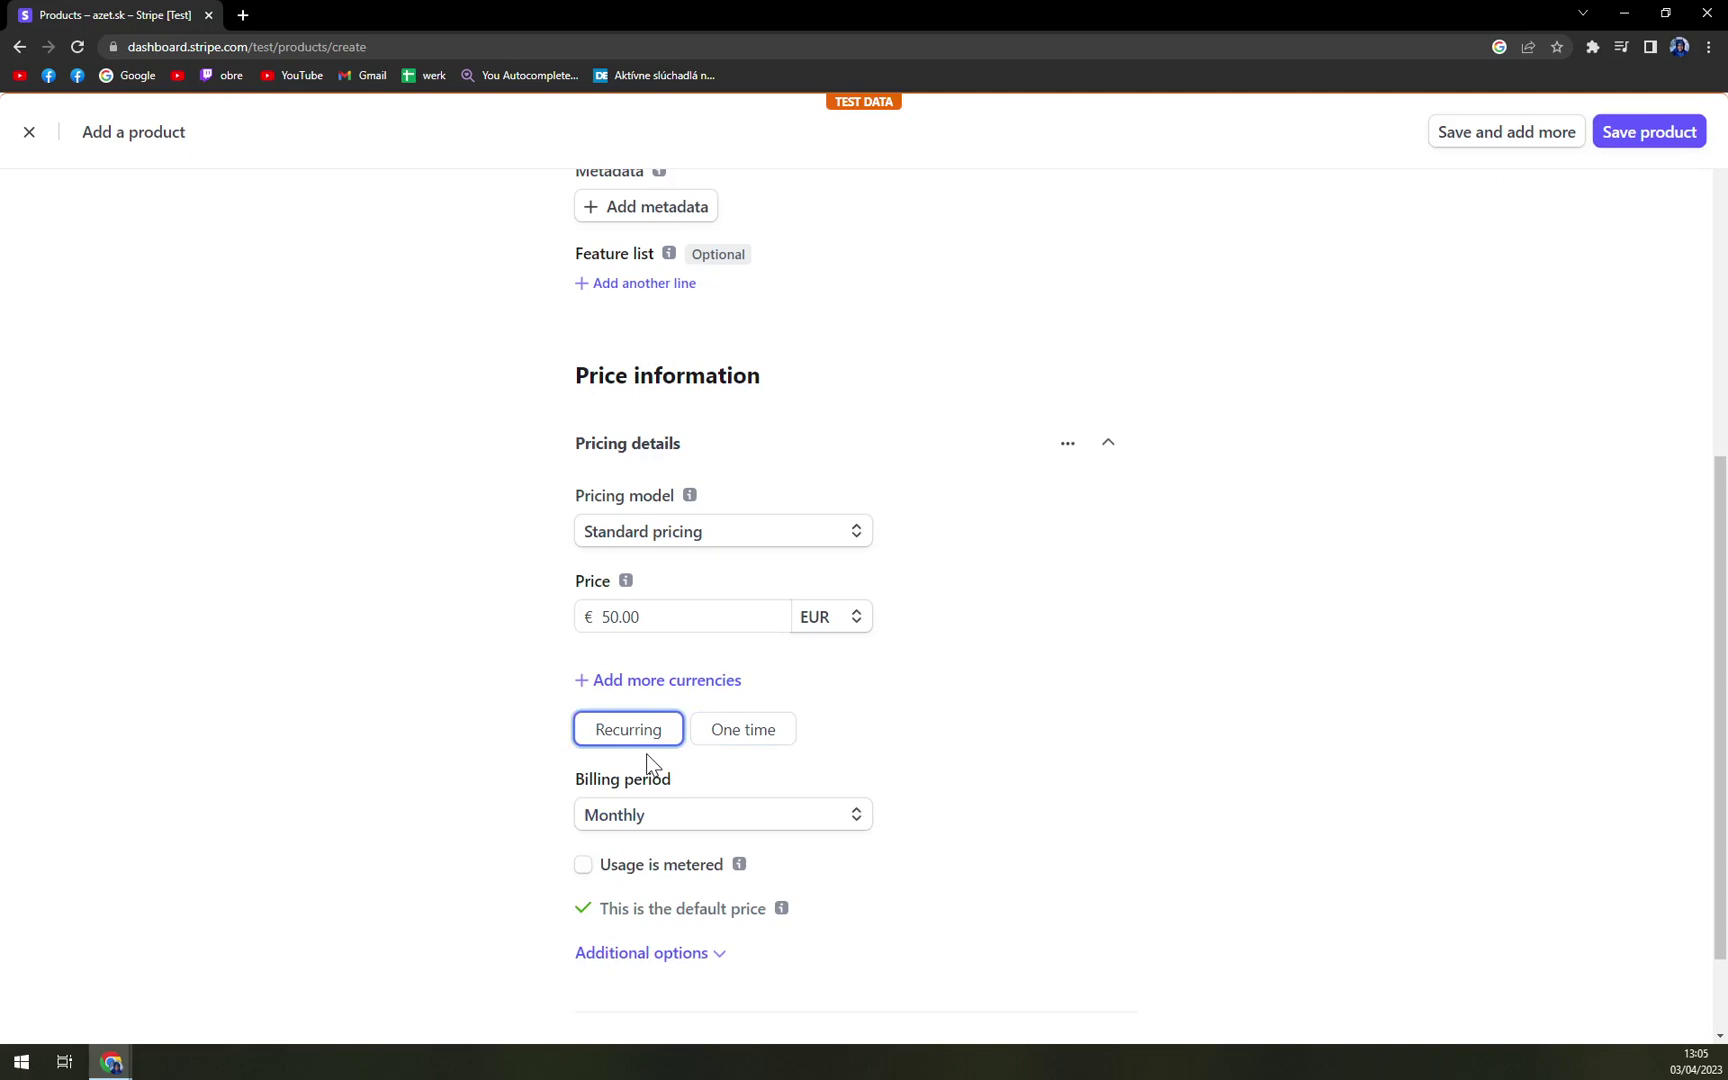
{"action": "left_click", "coordinate": [751, 744]}
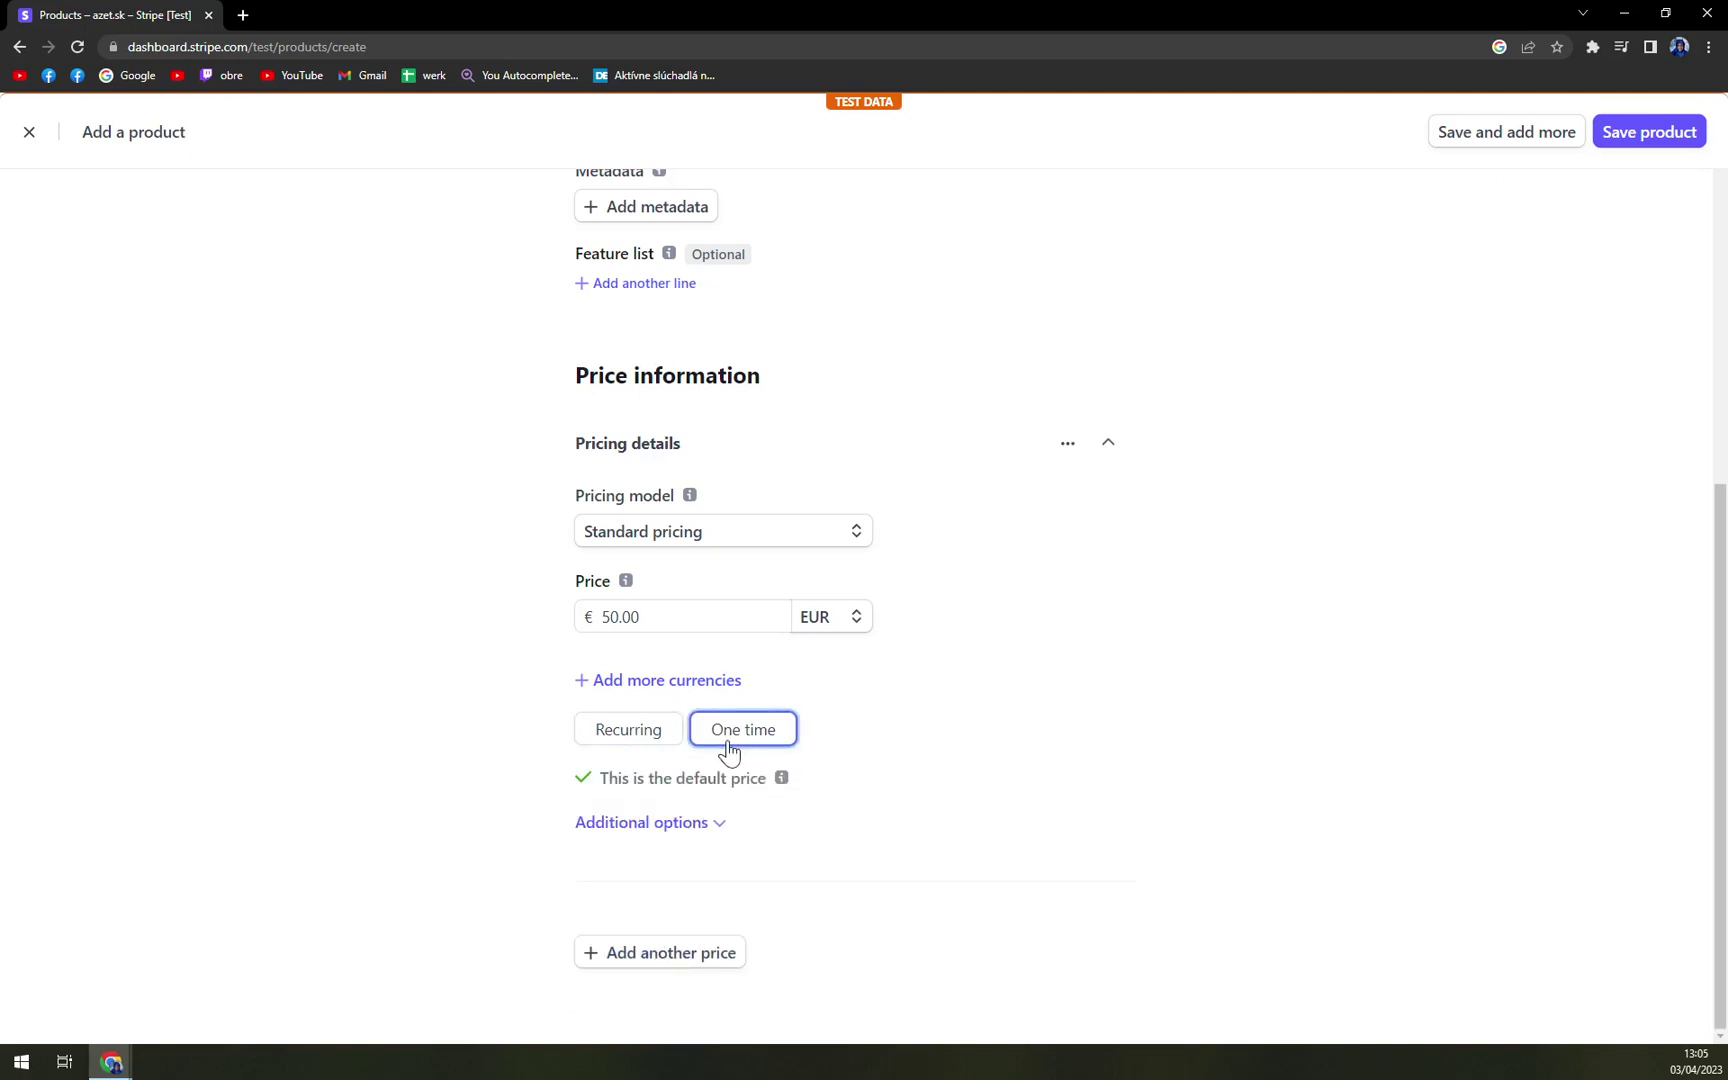
{"action": "left_click", "coordinate": [664, 740]}
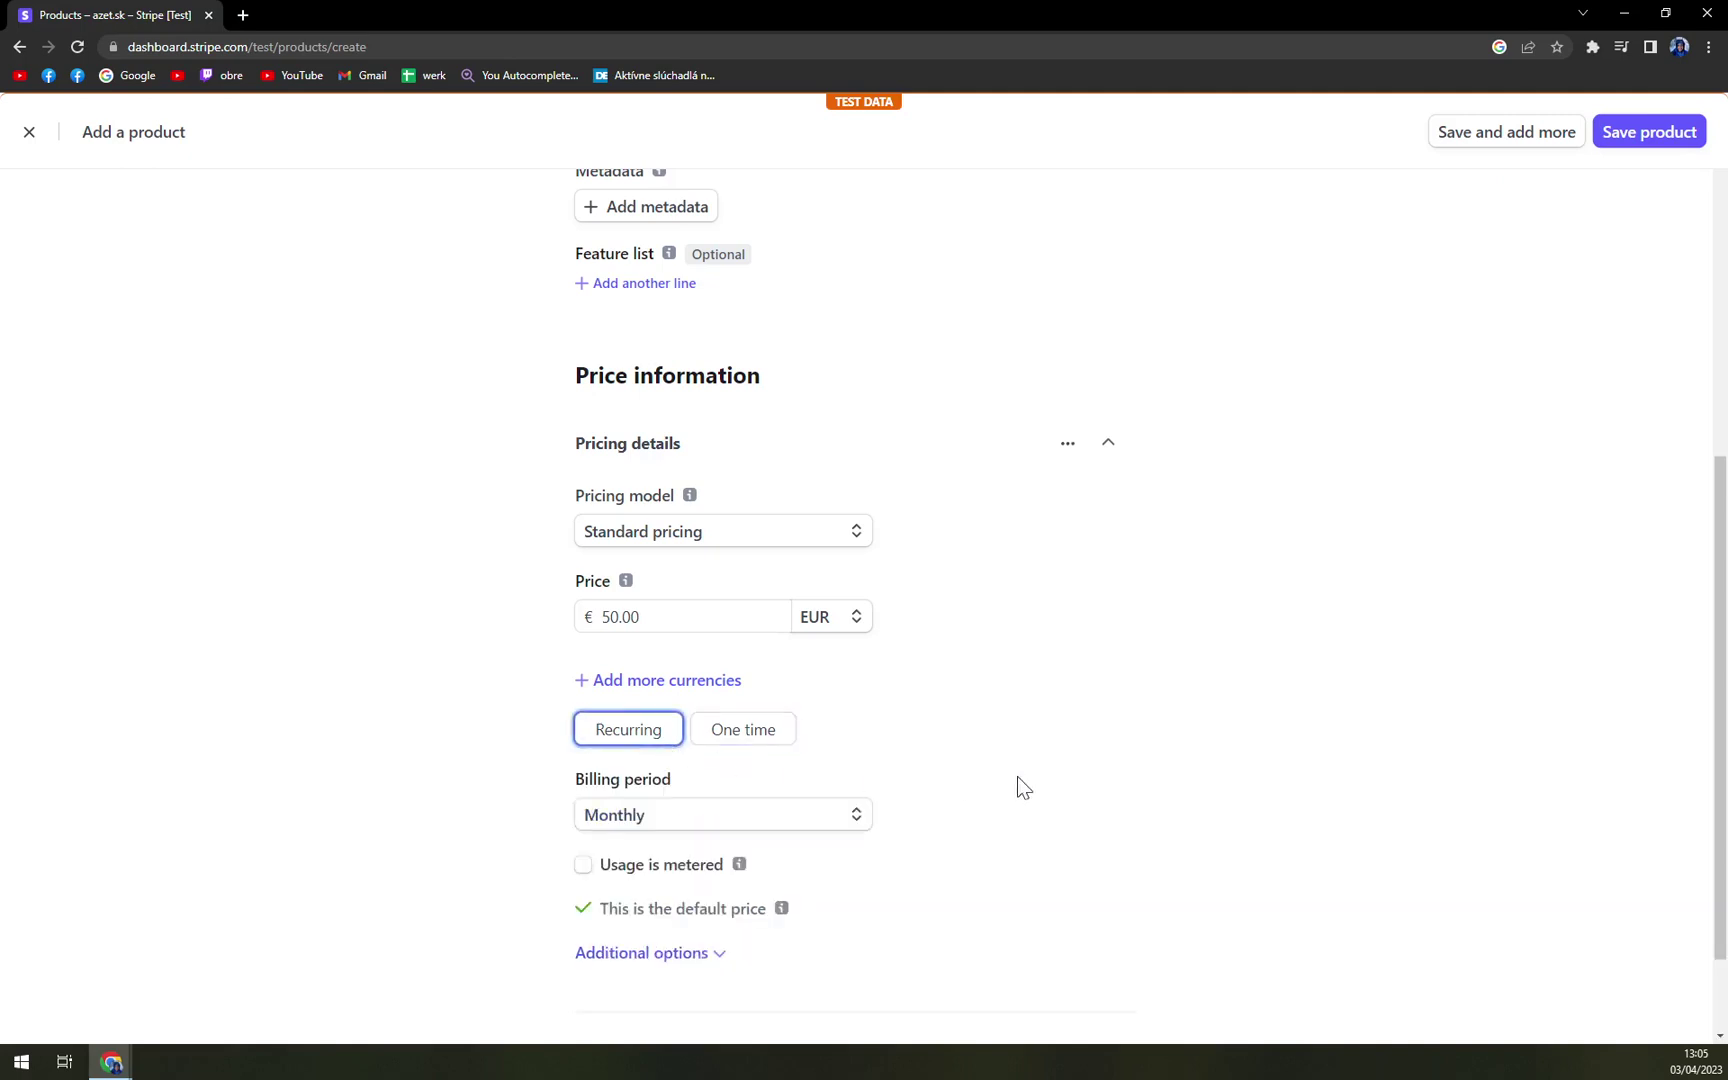
Set a custom billing period of every 15 days, leaving metered usage off.
{"action": "scroll", "coordinate": [637, 625], "scroll_direction": "down", "scroll_amount": 2}
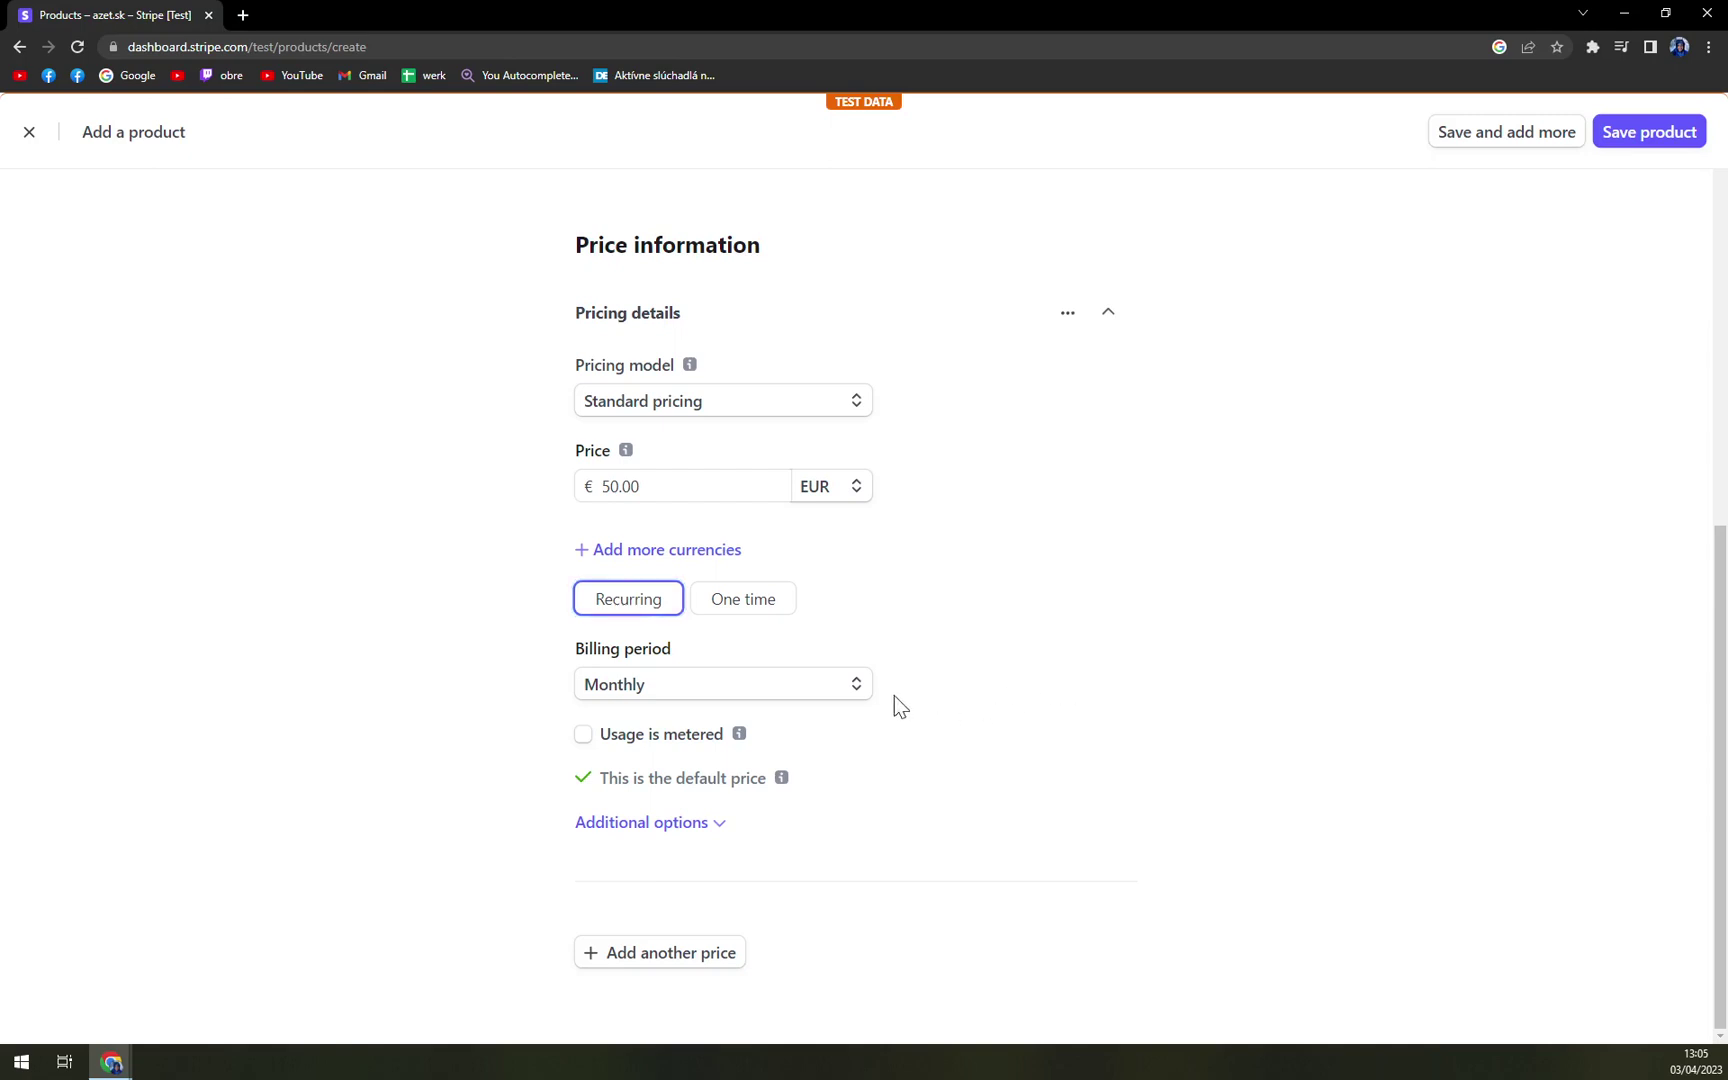
{"action": "left_click", "coordinate": [856, 688]}
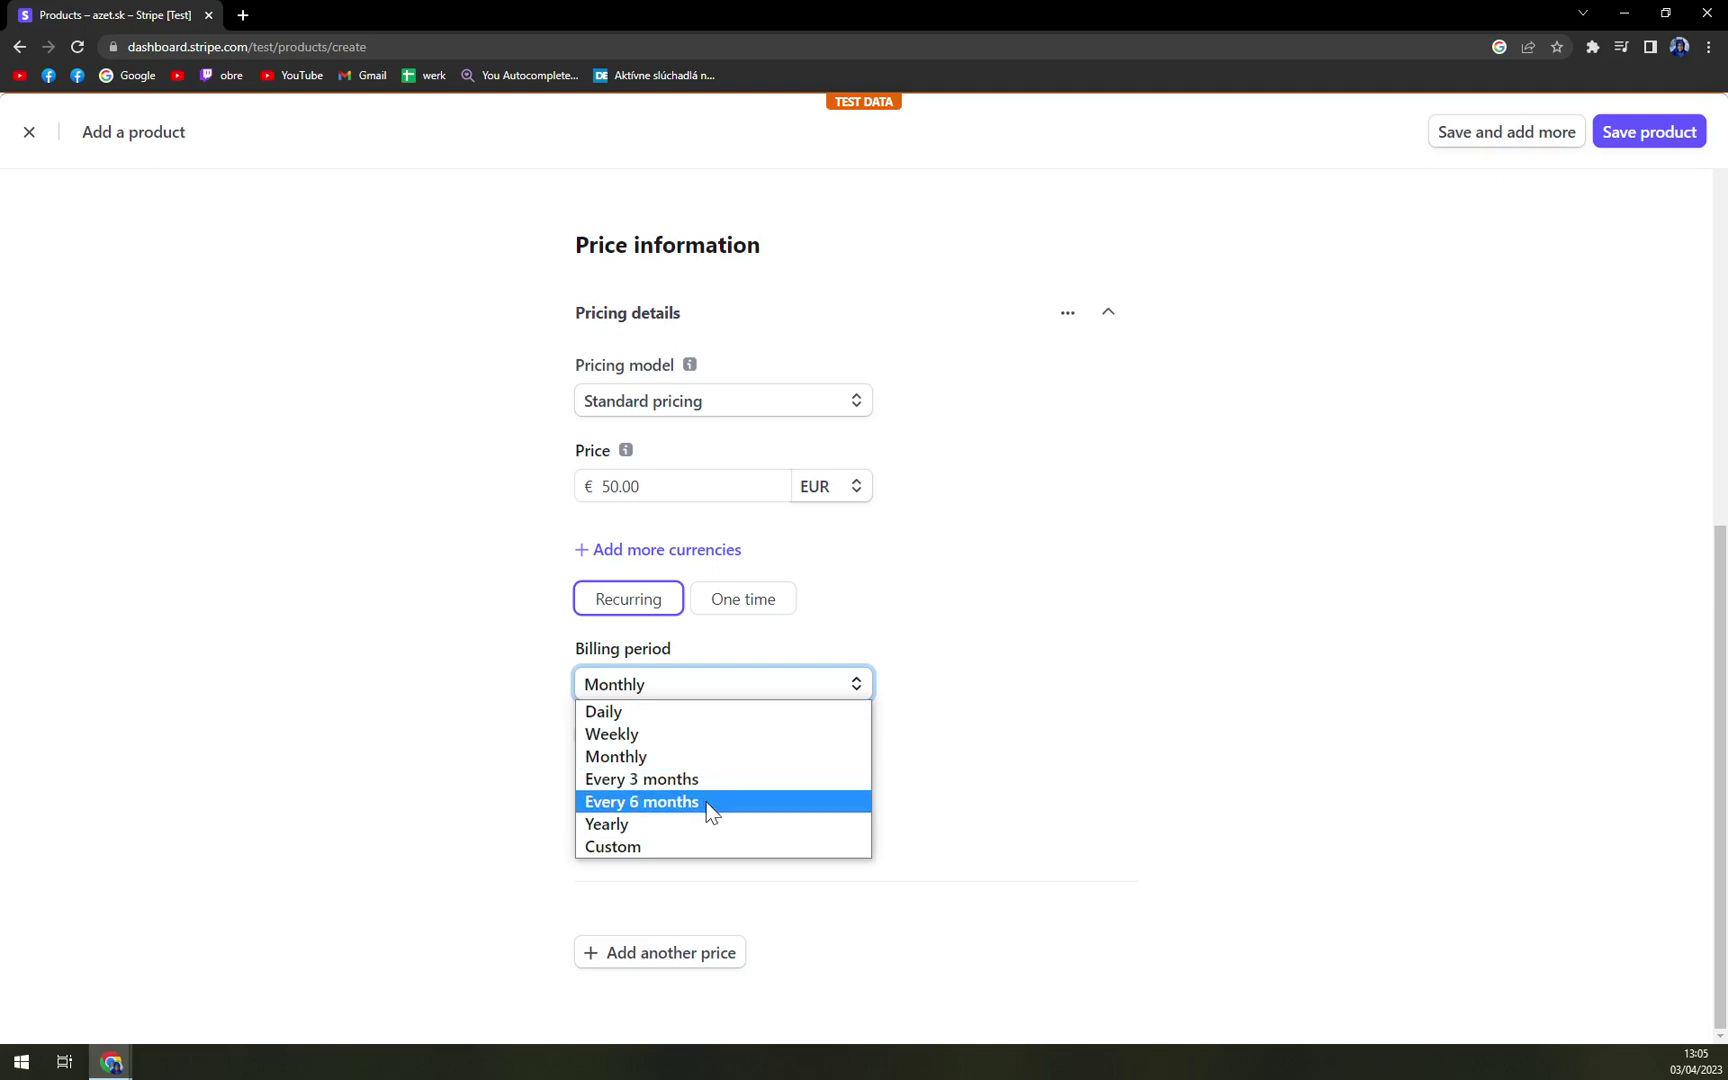
{"action": "left_click", "coordinate": [723, 850]}
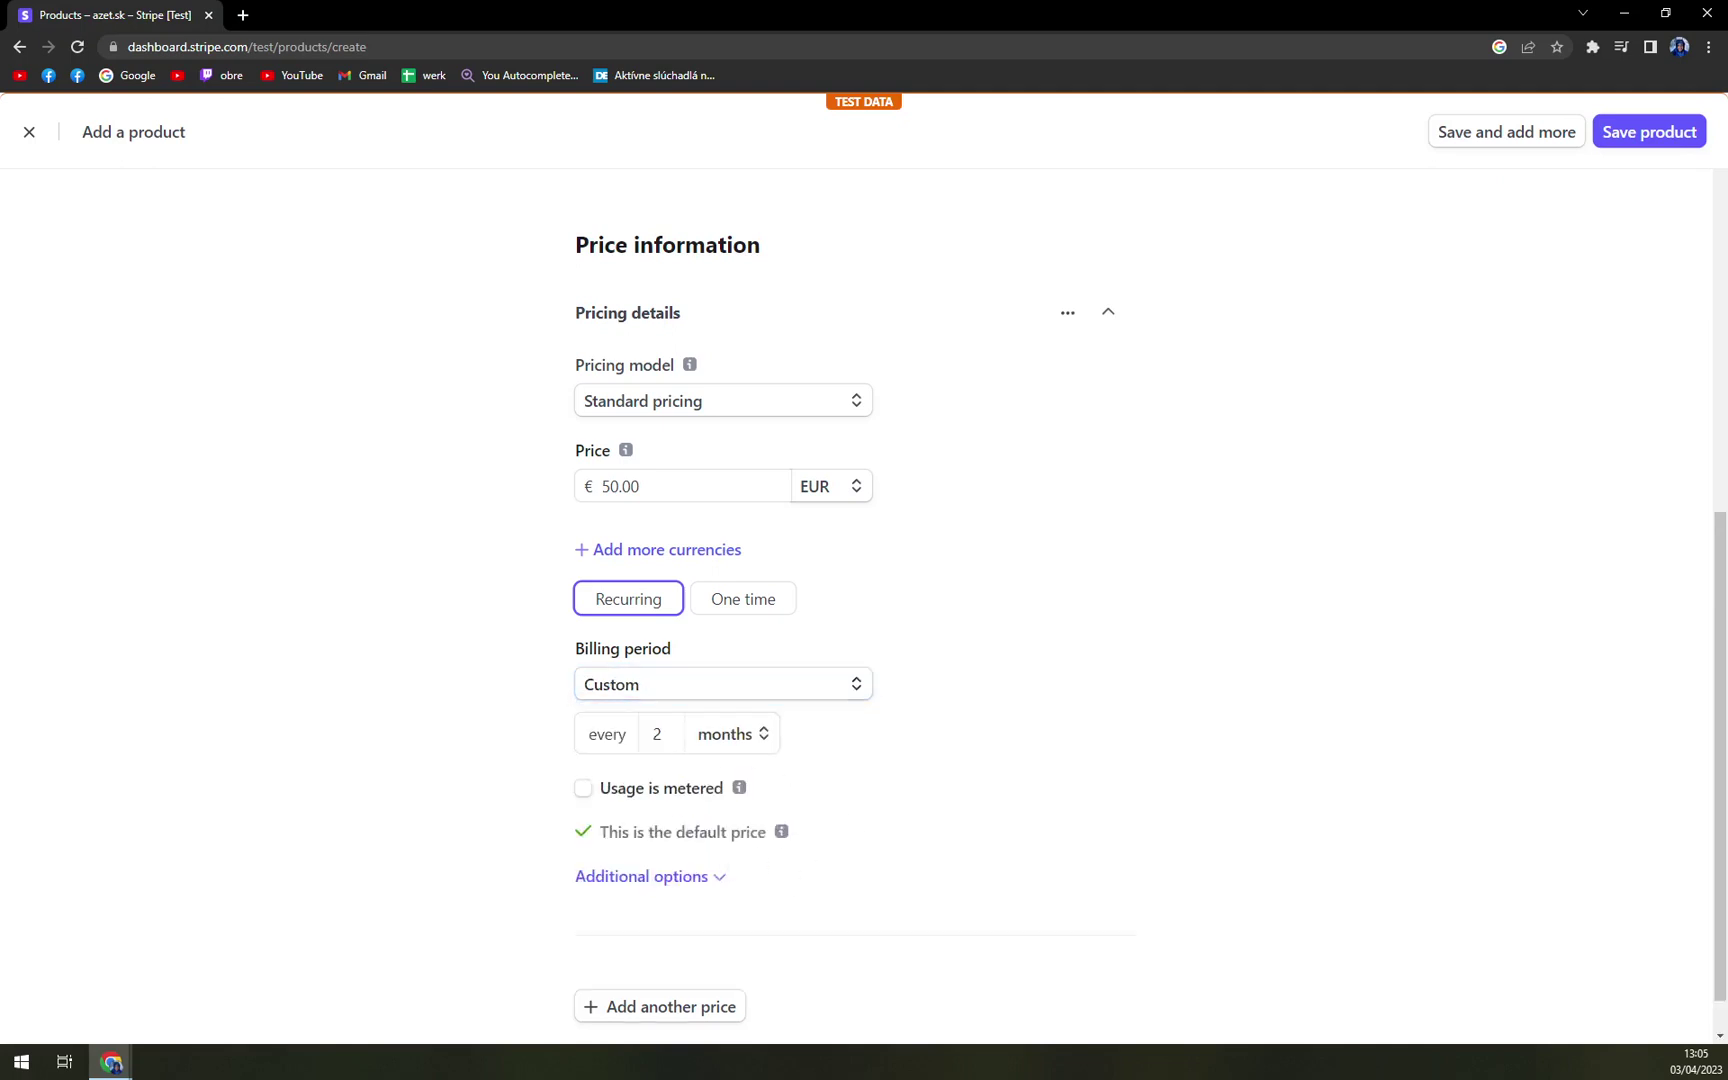
{"action": "left_click", "coordinate": [660, 733]}
{"action": "key", "text": "BackSpace"}
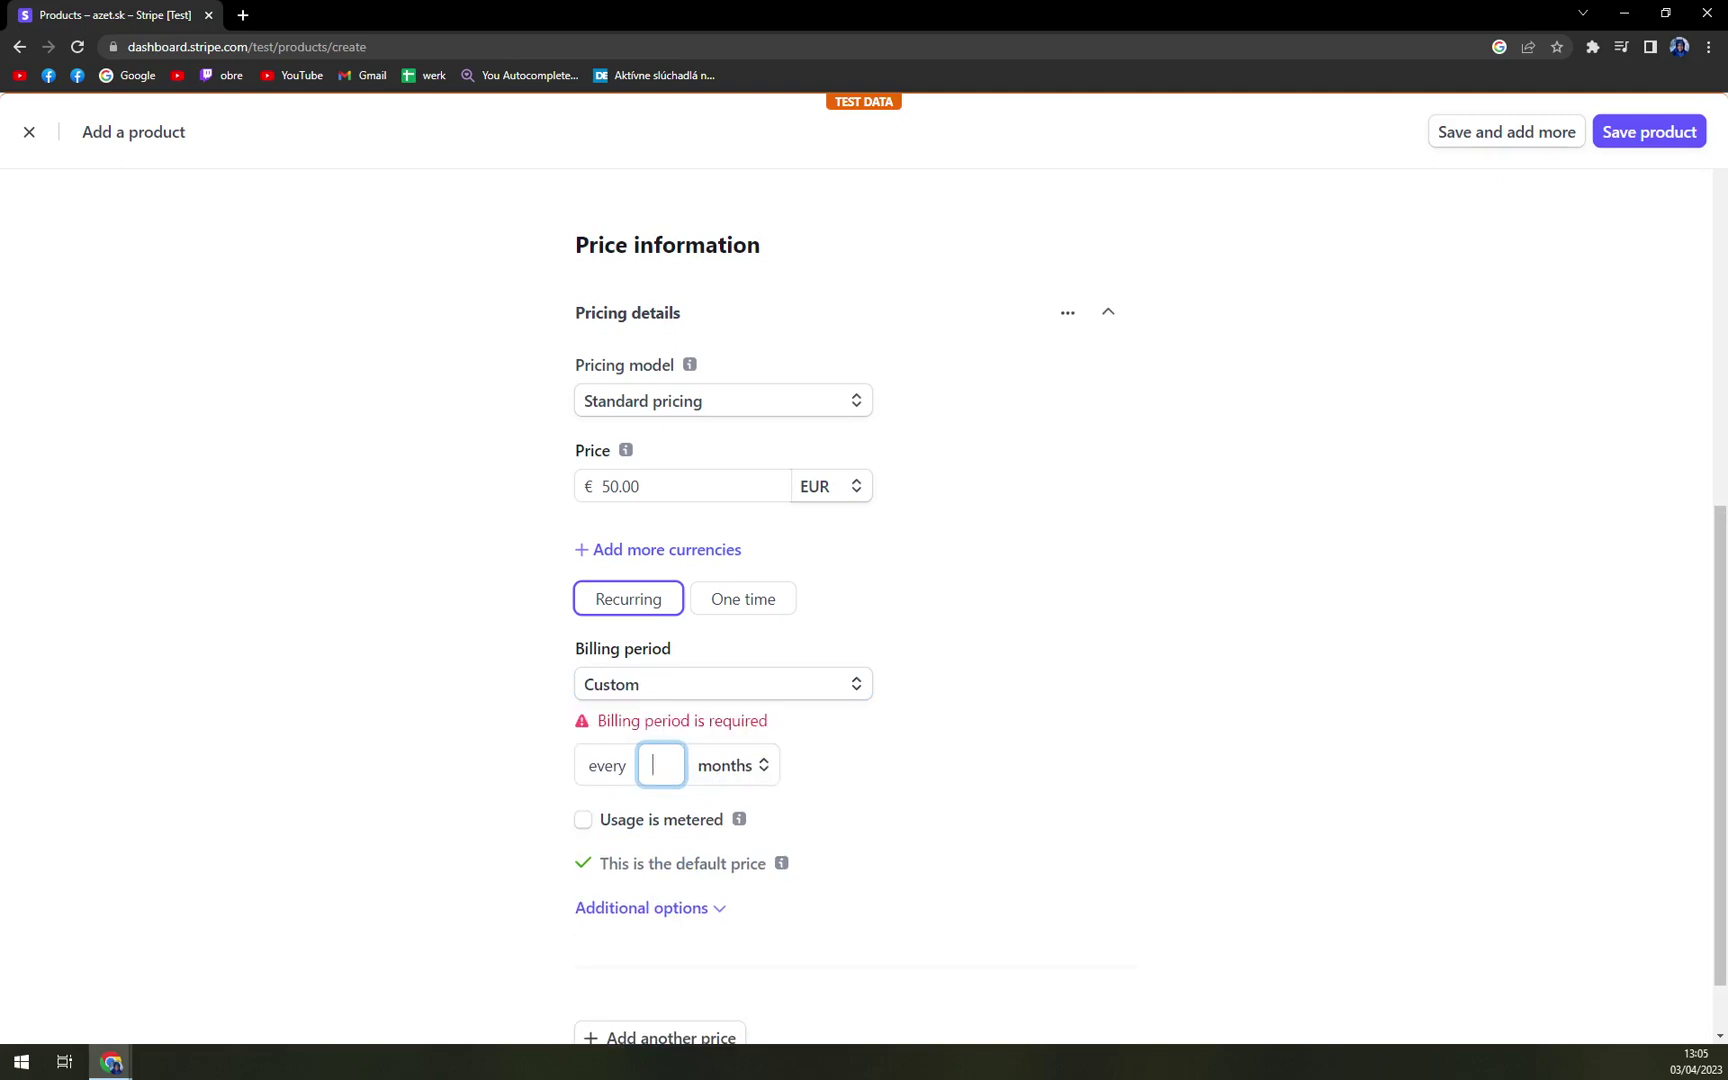
{"action": "type", "text": "15"}
{"action": "left_click", "coordinate": [746, 781]}
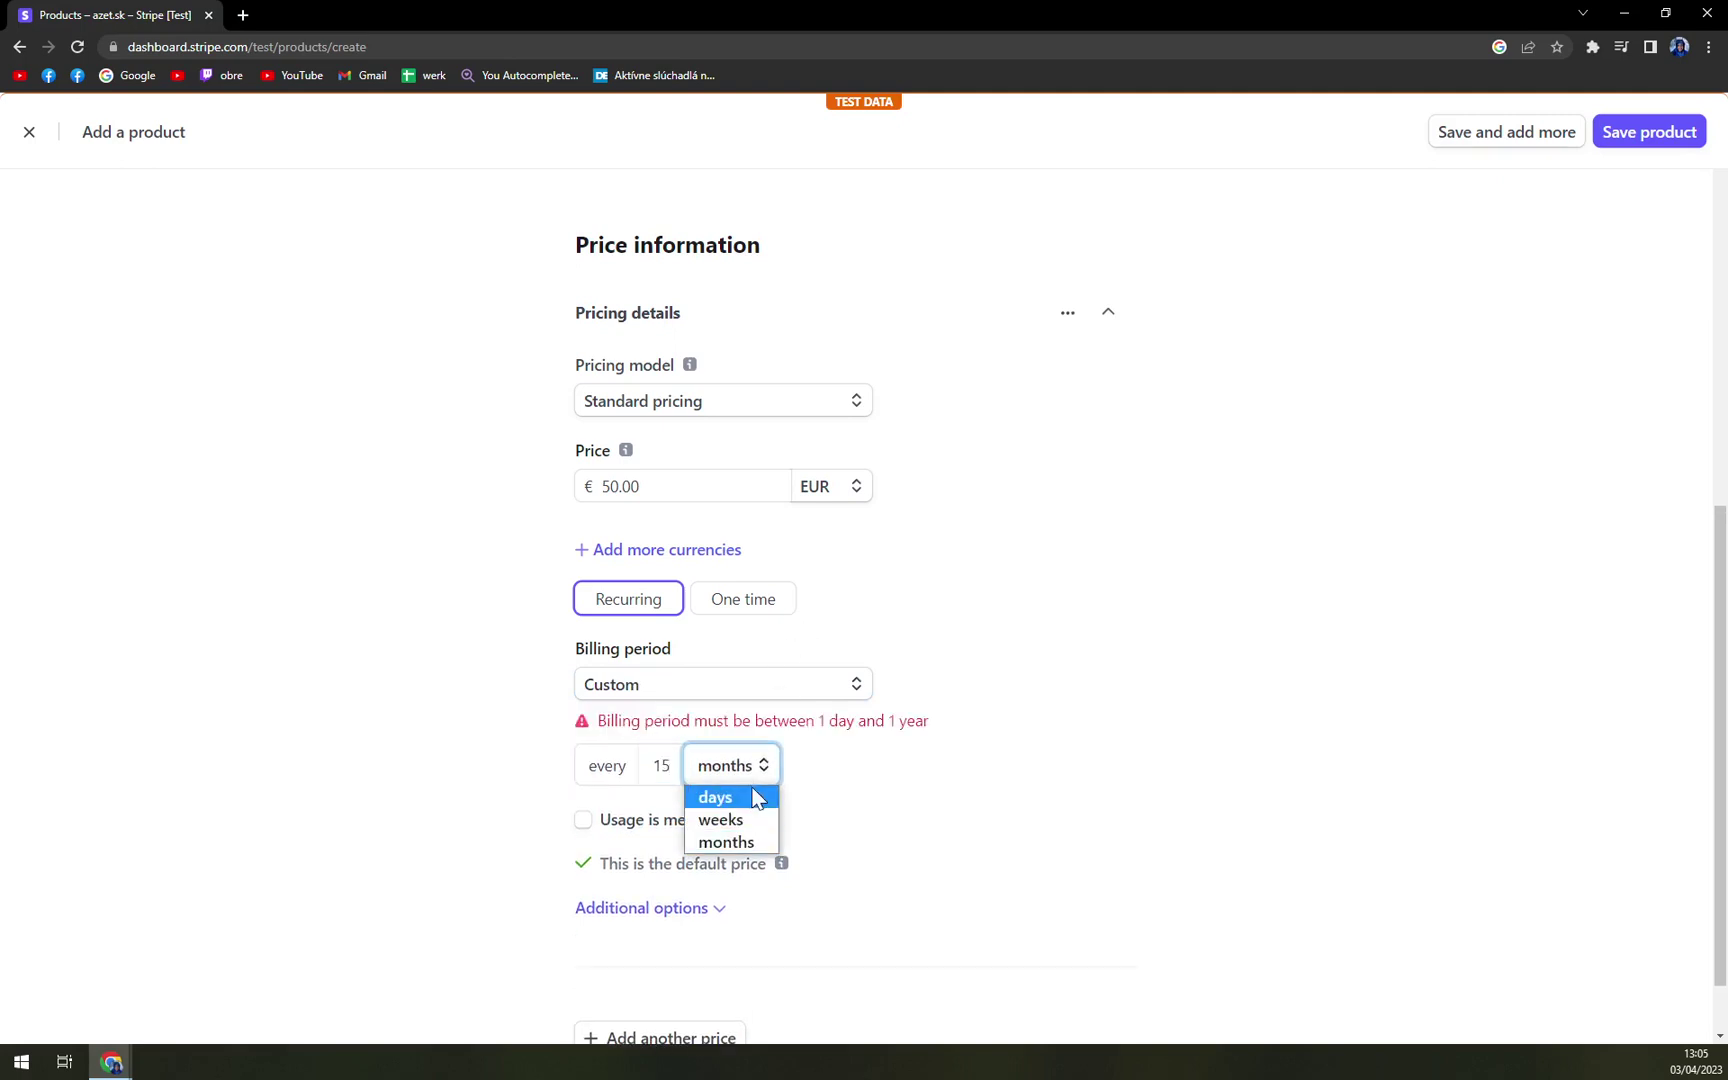
{"action": "left_click", "coordinate": [738, 797]}
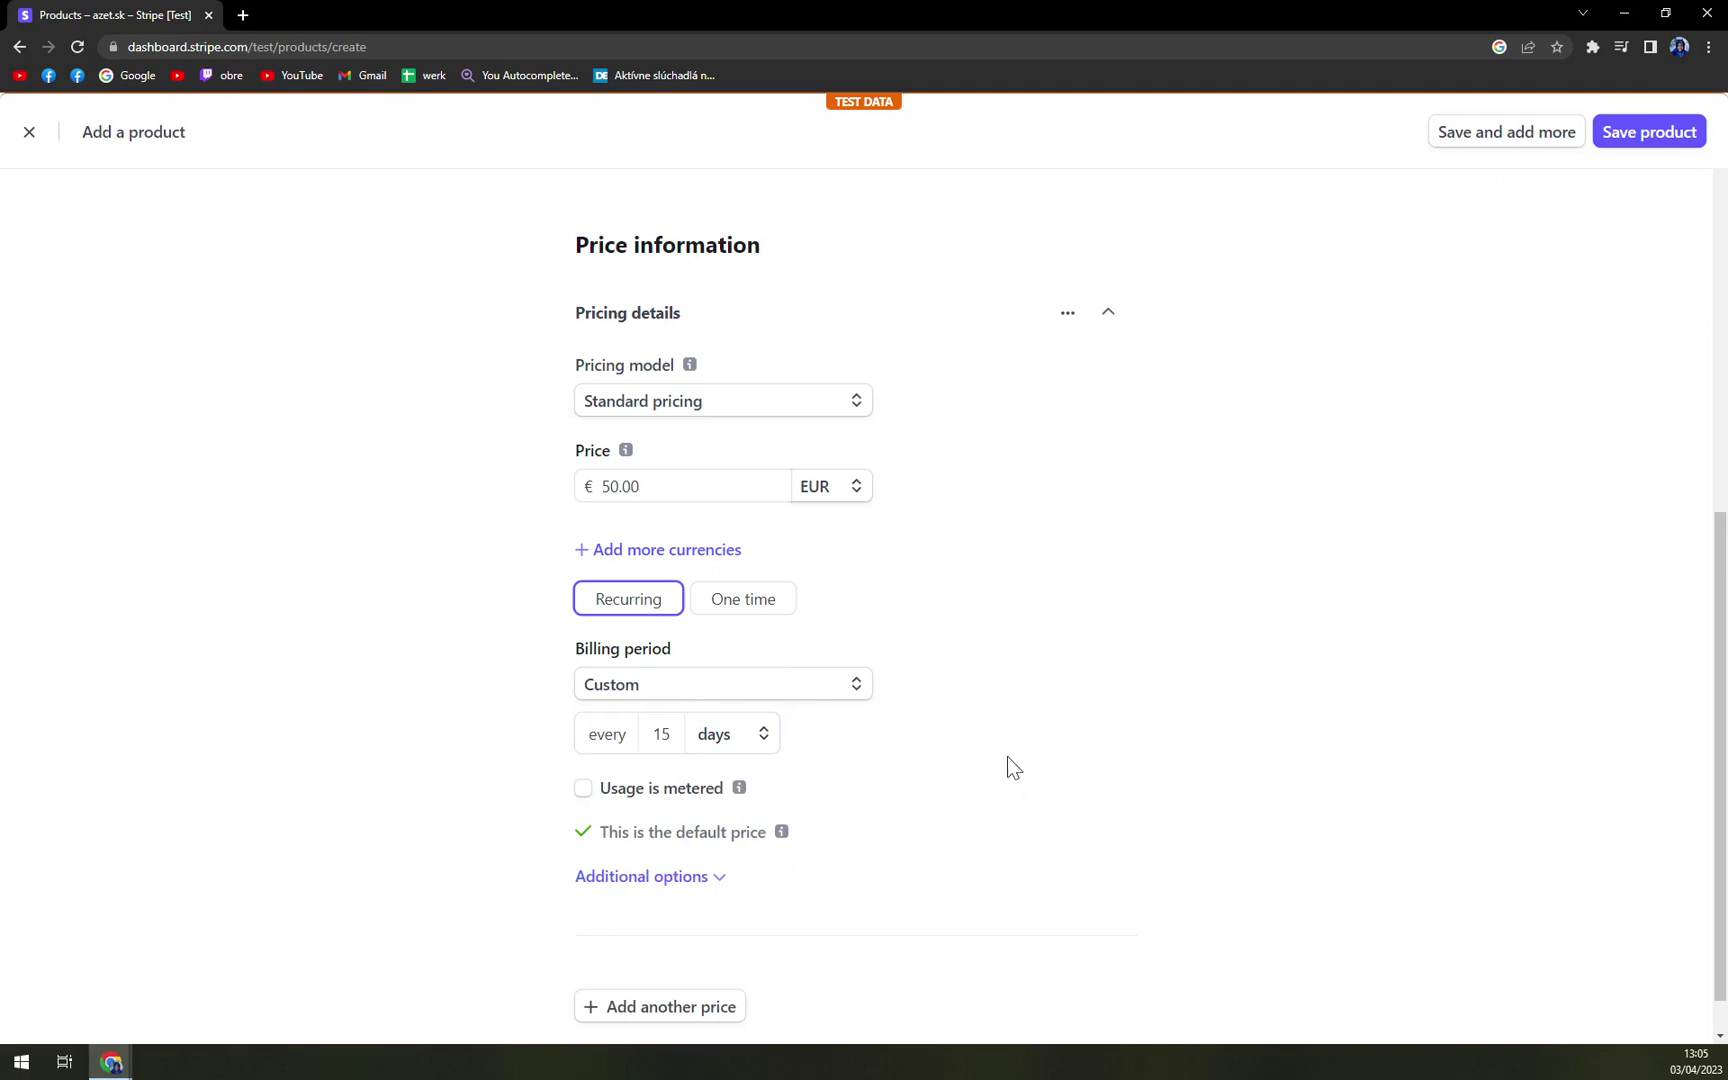
{"action": "scroll", "coordinate": [670, 765], "scroll_direction": "down", "scroll_amount": 1}
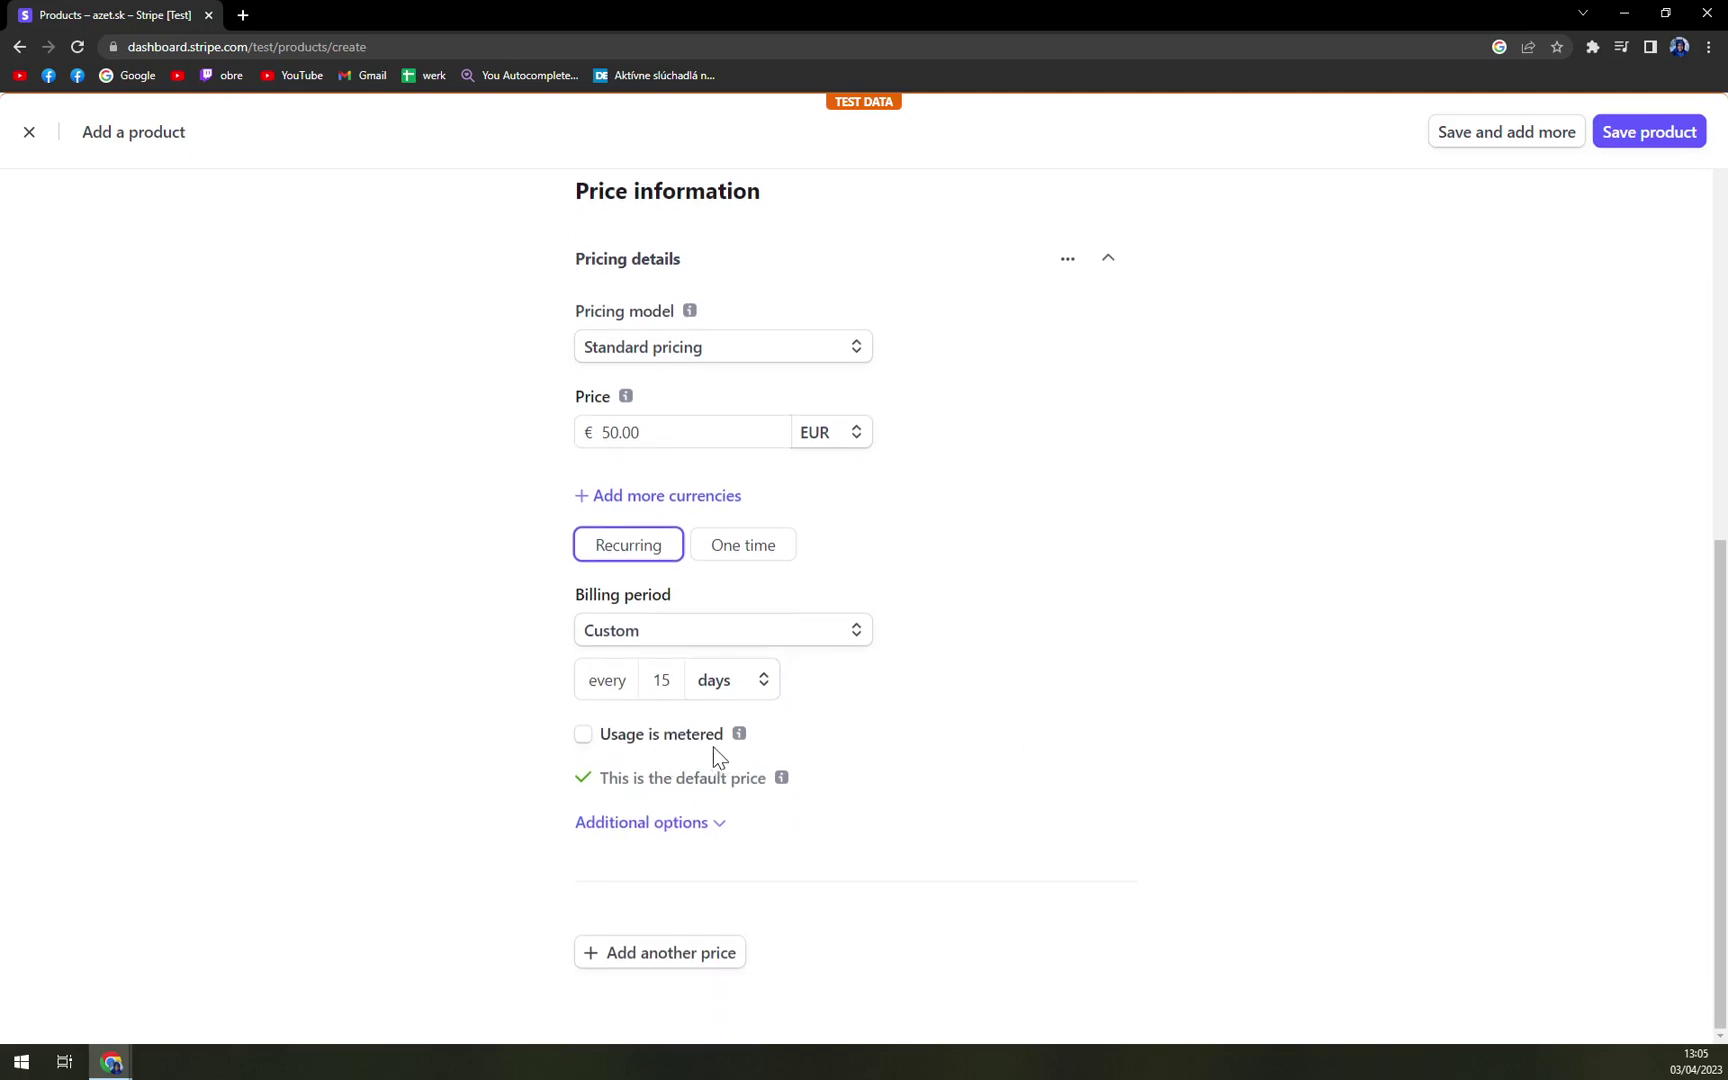
{"action": "left_click", "coordinate": [697, 745]}
{"action": "left_click", "coordinate": [697, 745]}
Save the Online Coaching product with its €50.00 every-15-days price.
{"action": "left_click", "coordinate": [1645, 135]}
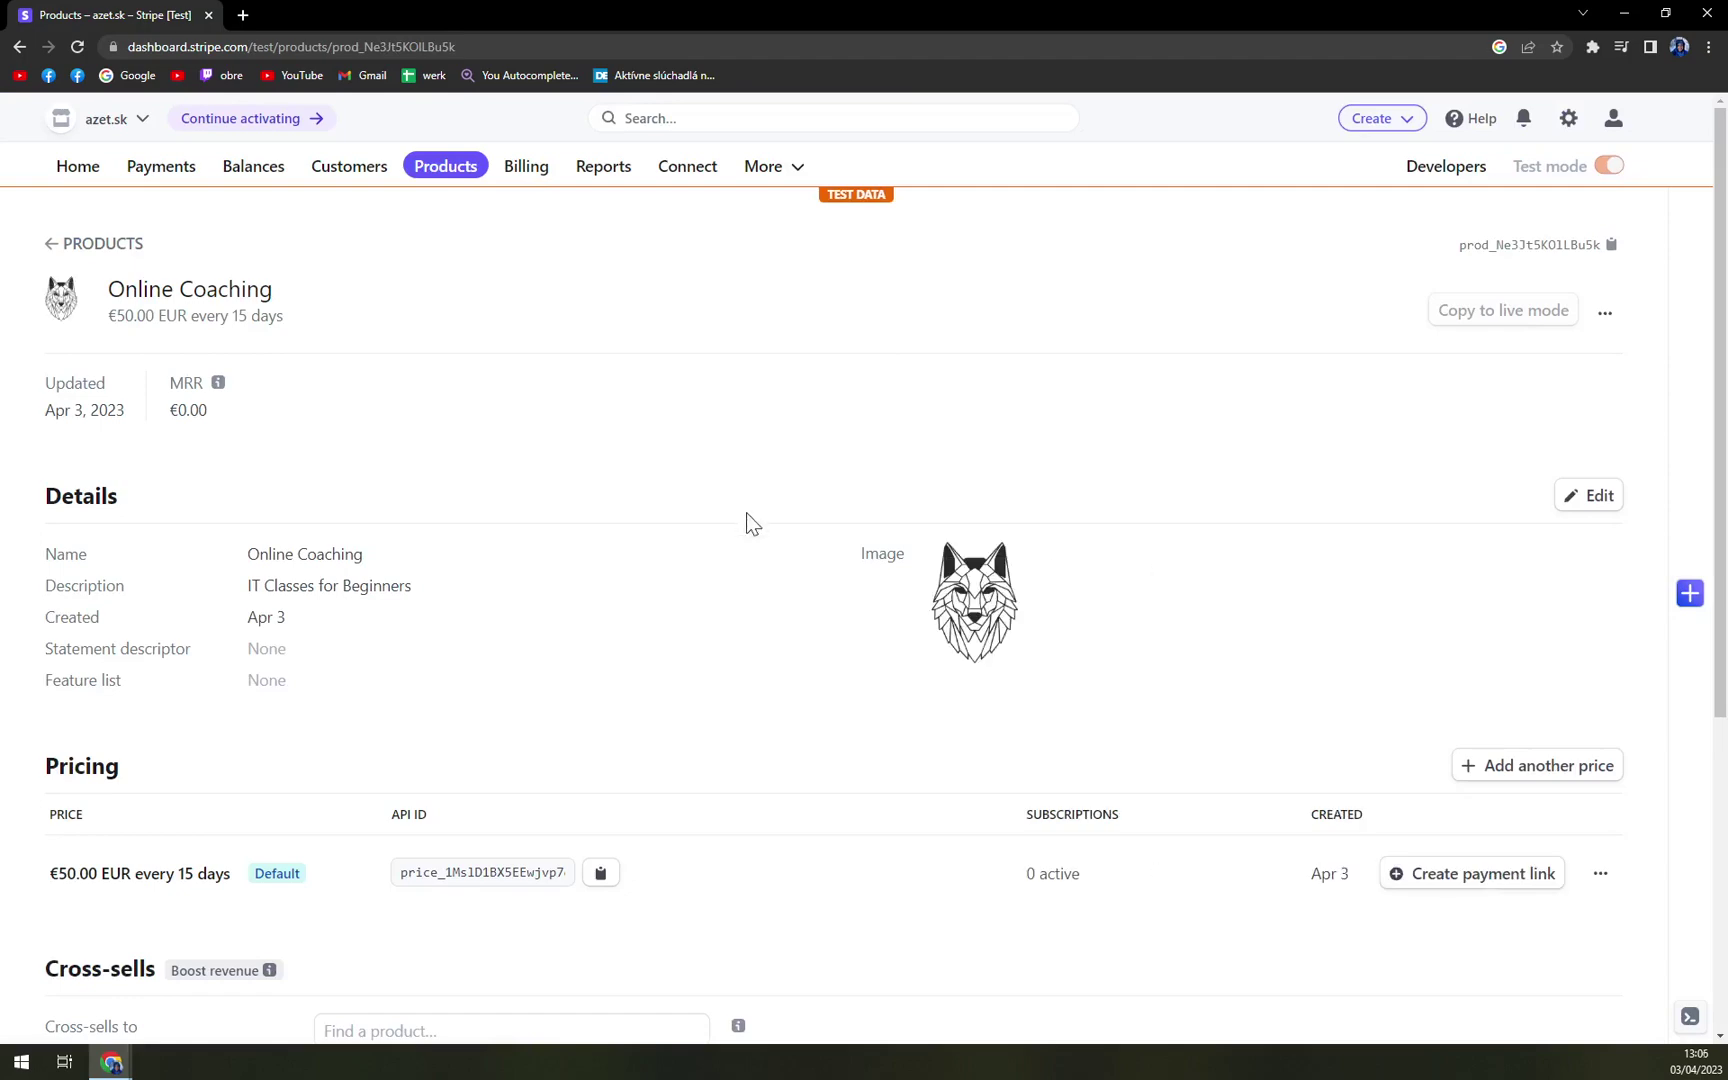
{"action": "scroll", "coordinate": [731, 490], "scroll_direction": "down", "scroll_amount": 5}
{"action": "scroll", "coordinate": [716, 497], "scroll_direction": "up", "scroll_amount": 5}
{"action": "left_click_drag", "start_coordinate": [38, 396], "coordinate": [147, 397]}
{"action": "left_click", "coordinate": [145, 397]}
{"action": "mouse_move", "coordinate": [215, 395]}
Review the product's name, description and date, then copy the price's API ID.
{"action": "scroll", "coordinate": [363, 418], "scroll_direction": "down", "scroll_amount": 3}
{"action": "left_click_drag", "start_coordinate": [248, 285], "coordinate": [363, 285]}
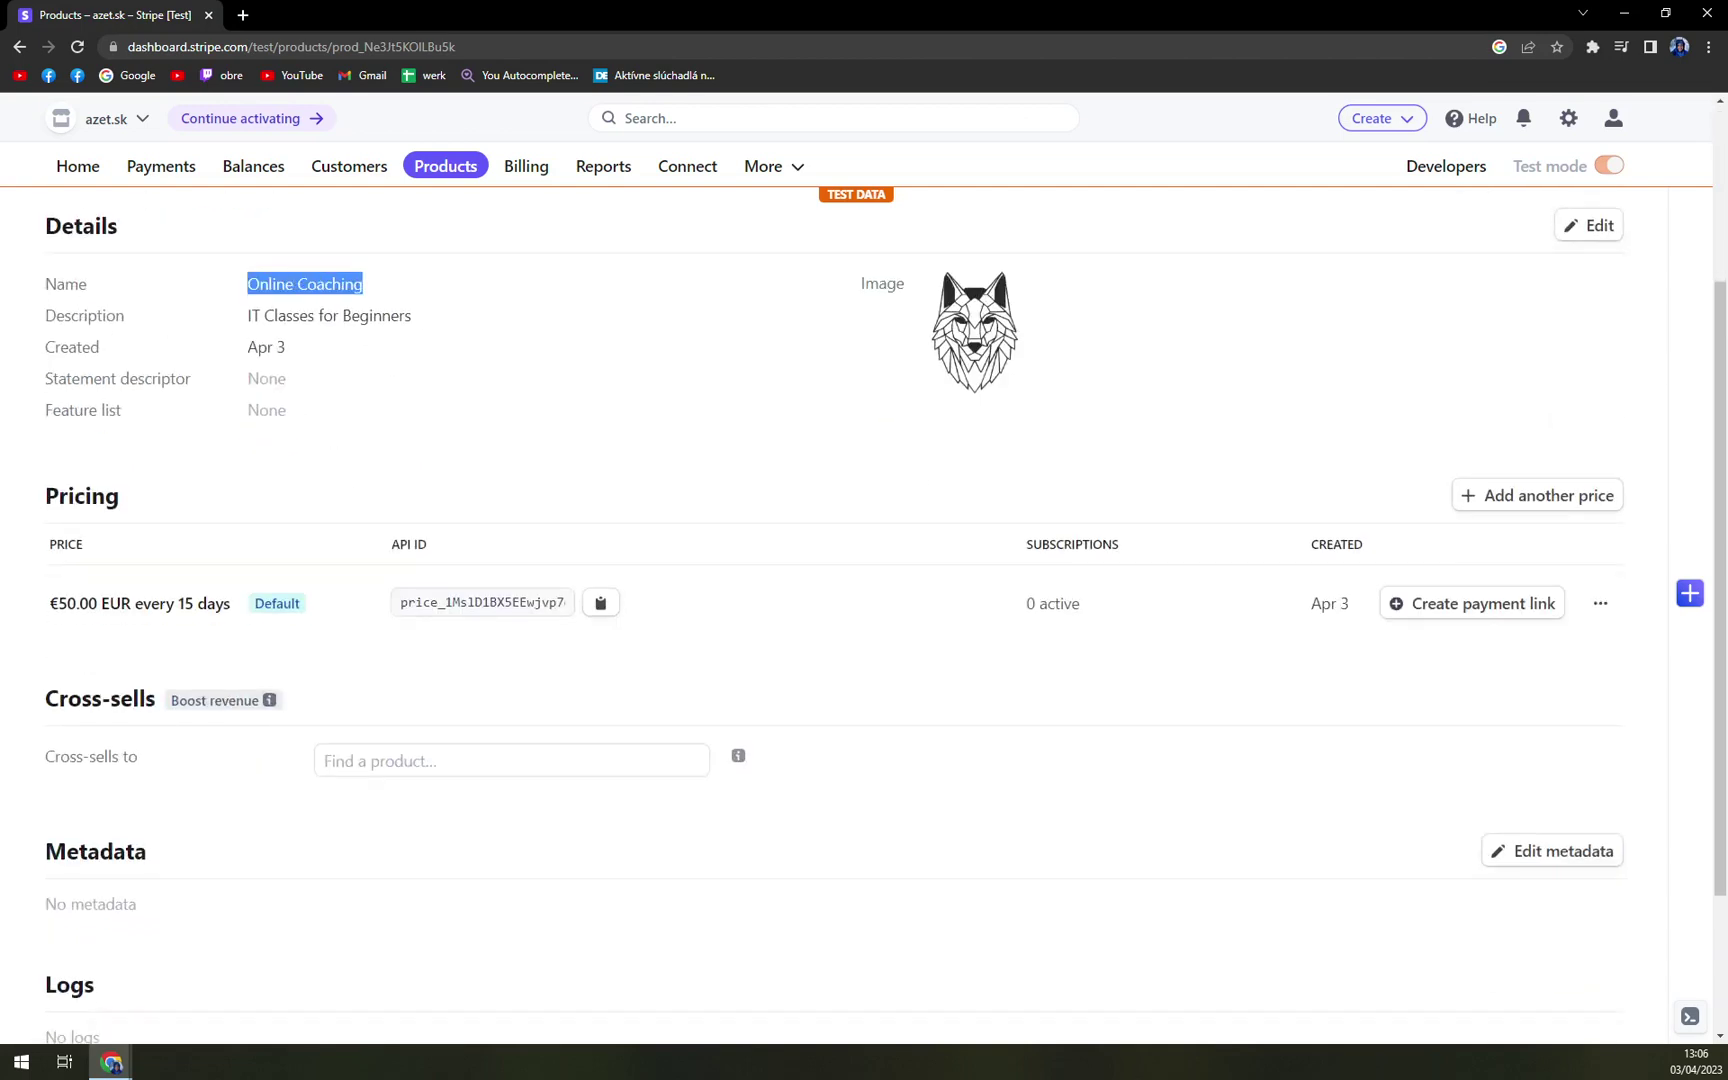
{"action": "left_click", "coordinate": [412, 295]}
{"action": "left_click_drag", "start_coordinate": [248, 316], "coordinate": [440, 336]}
{"action": "left_click", "coordinate": [440, 336]}
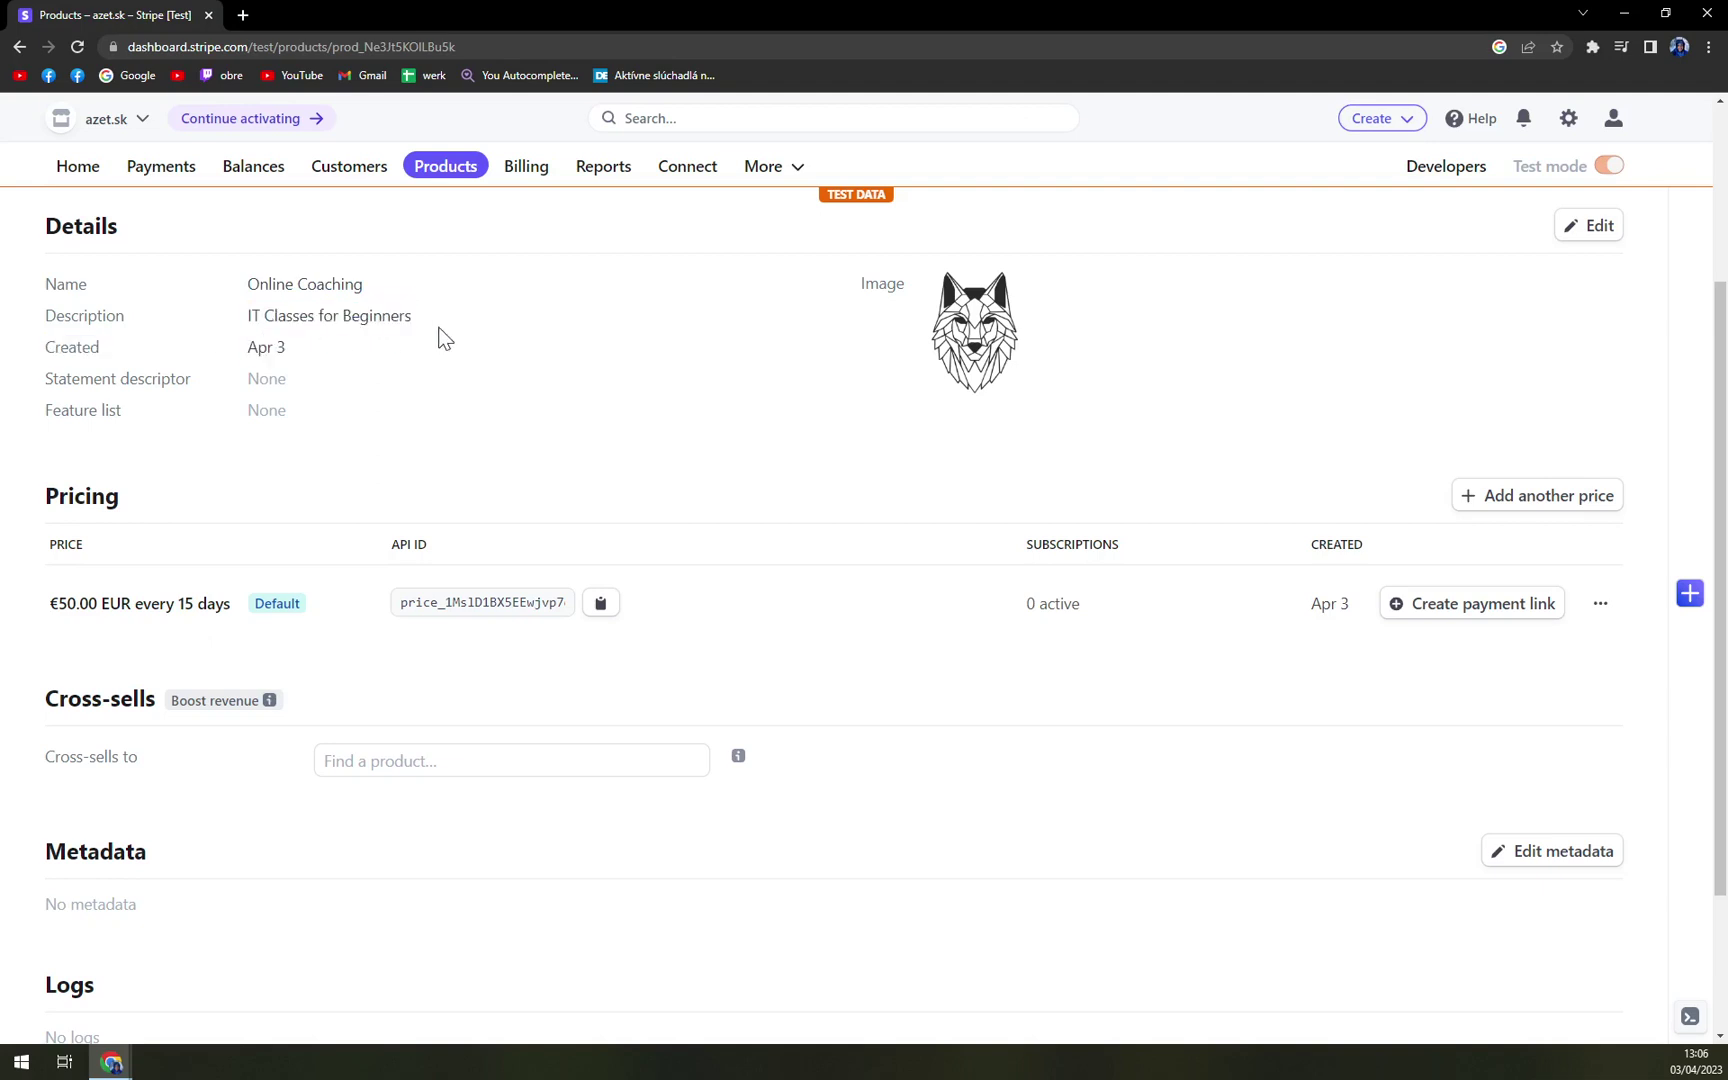
{"action": "left_click", "coordinate": [373, 369]}
{"action": "scroll", "coordinate": [375, 375], "scroll_direction": "down", "scroll_amount": 2}
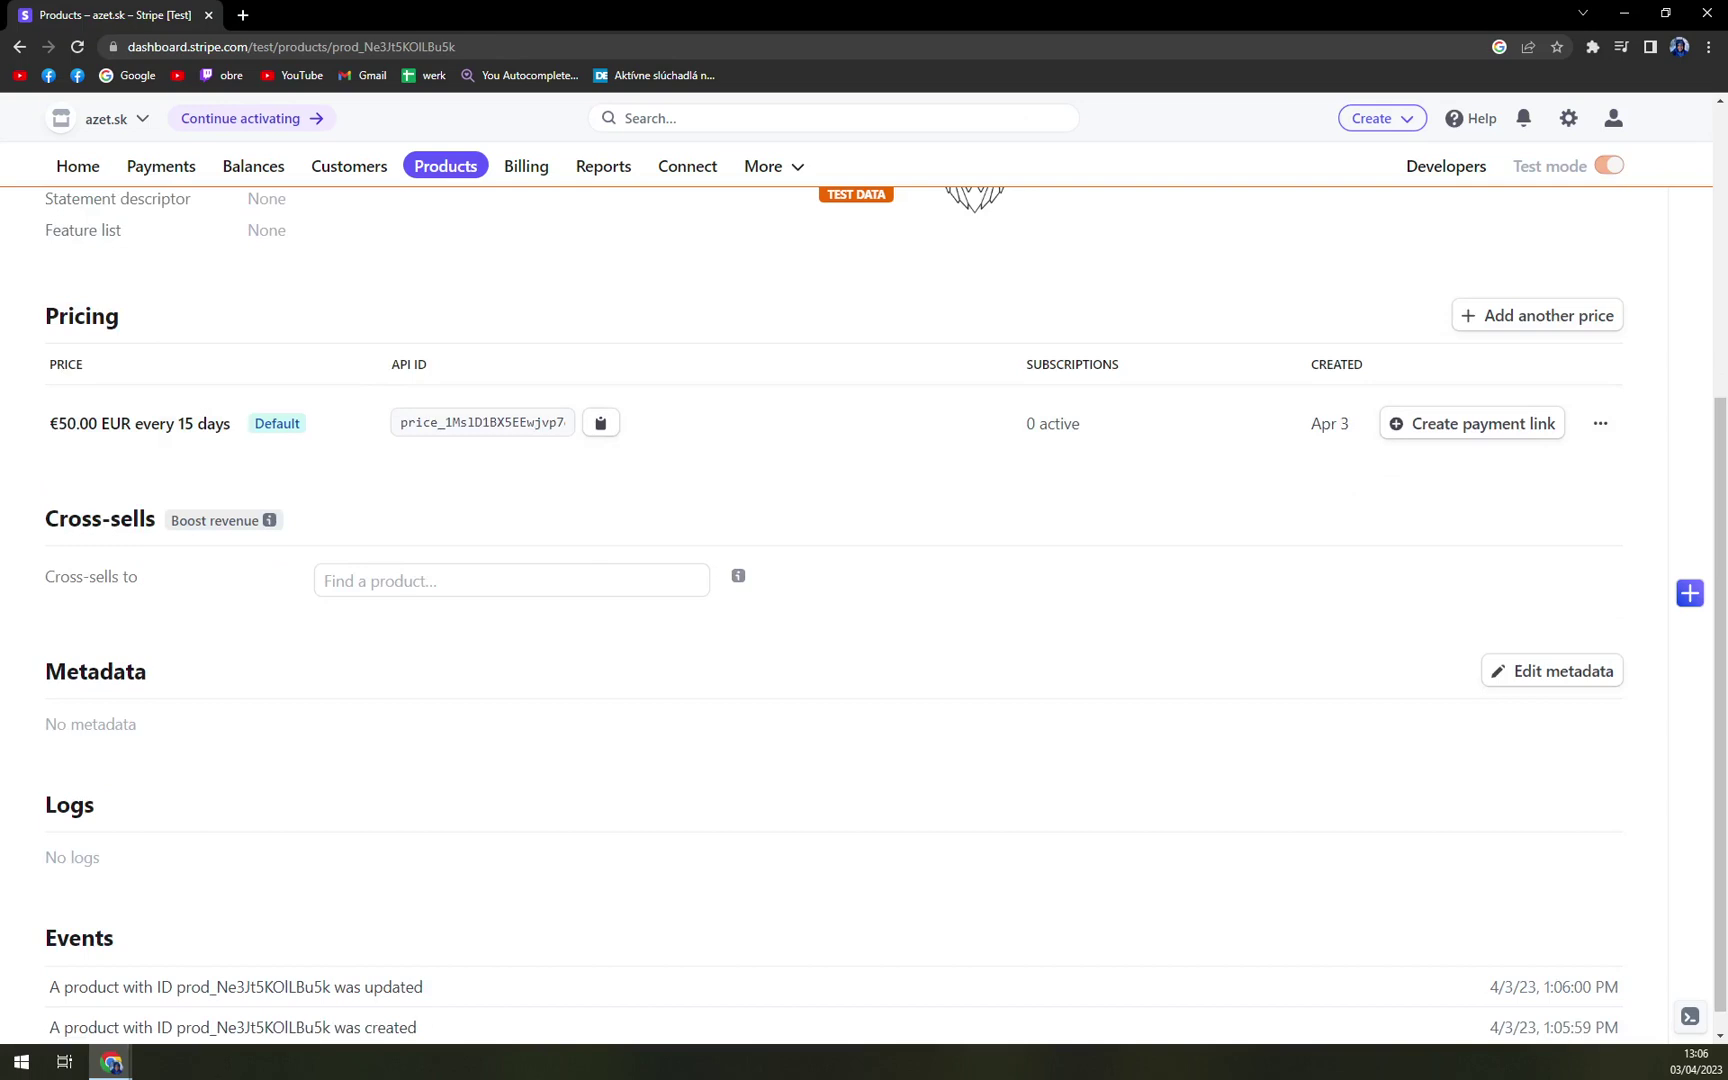
{"action": "scroll", "coordinate": [1218, 453], "scroll_direction": "down", "scroll_amount": 1}
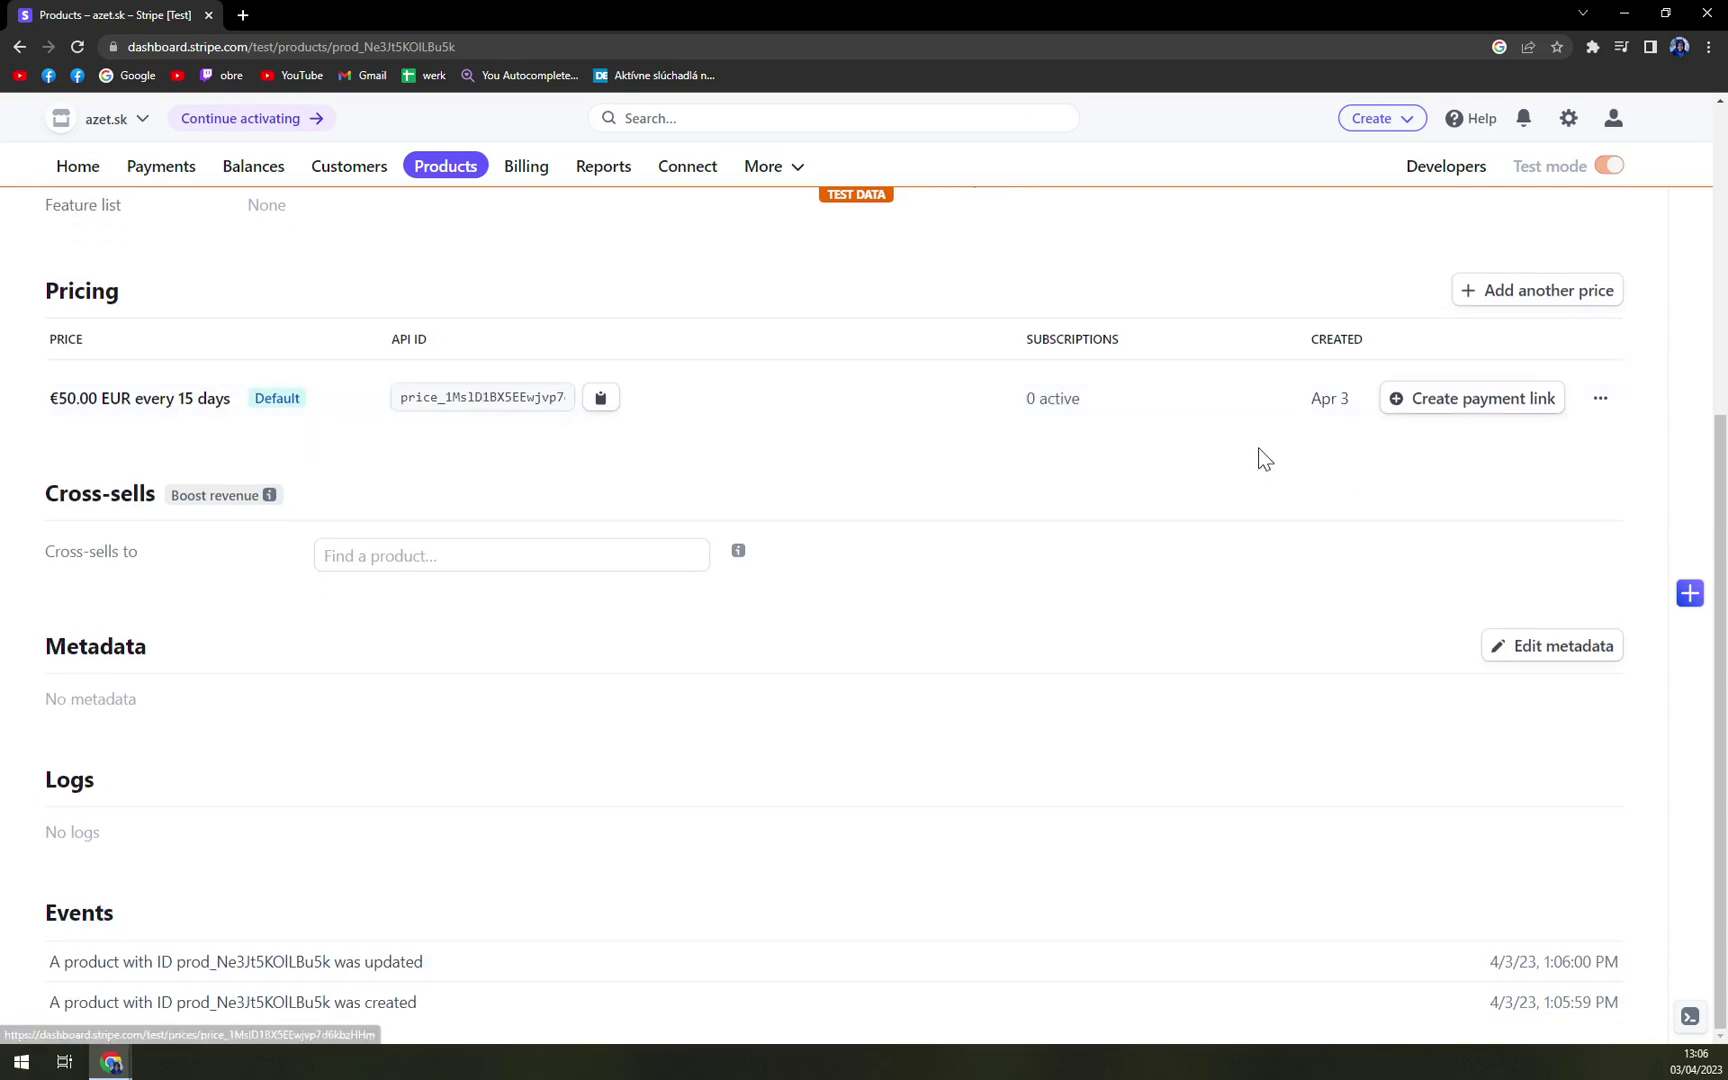
{"action": "scroll", "coordinate": [1270, 470], "scroll_direction": "up", "scroll_amount": 5}
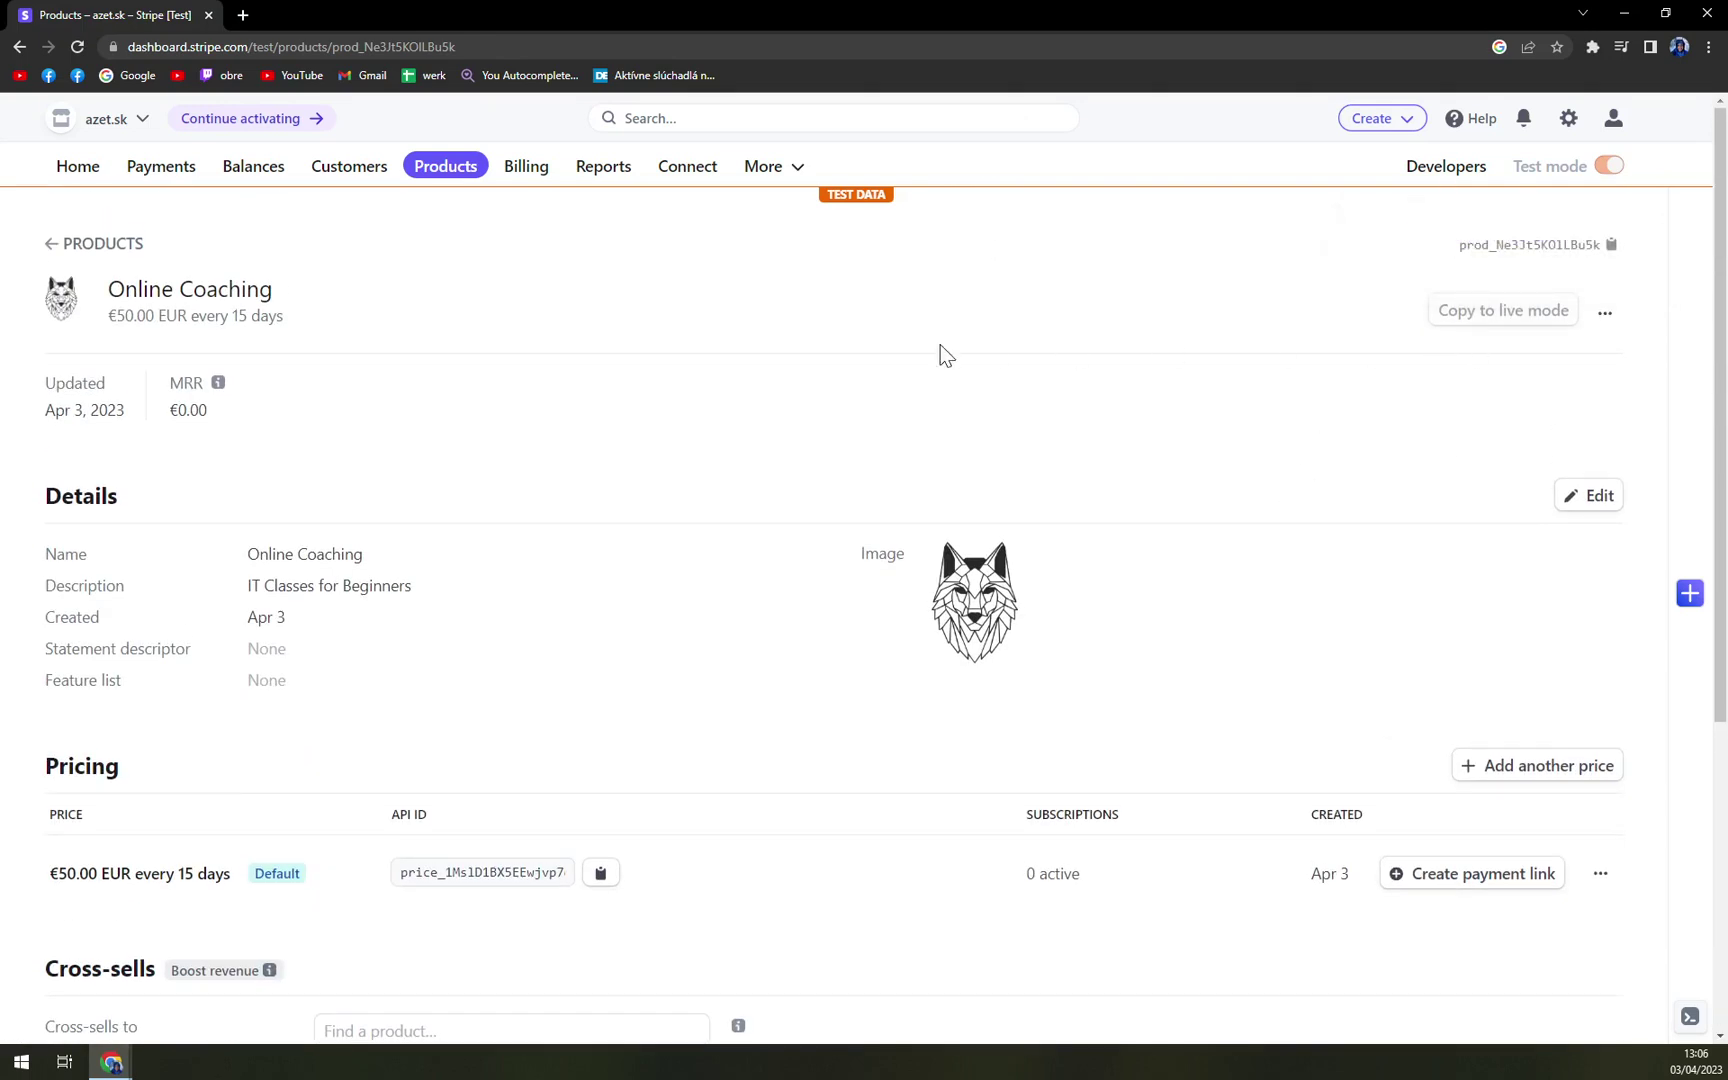
{"action": "scroll", "coordinate": [208, 352], "scroll_direction": "down", "scroll_amount": 5}
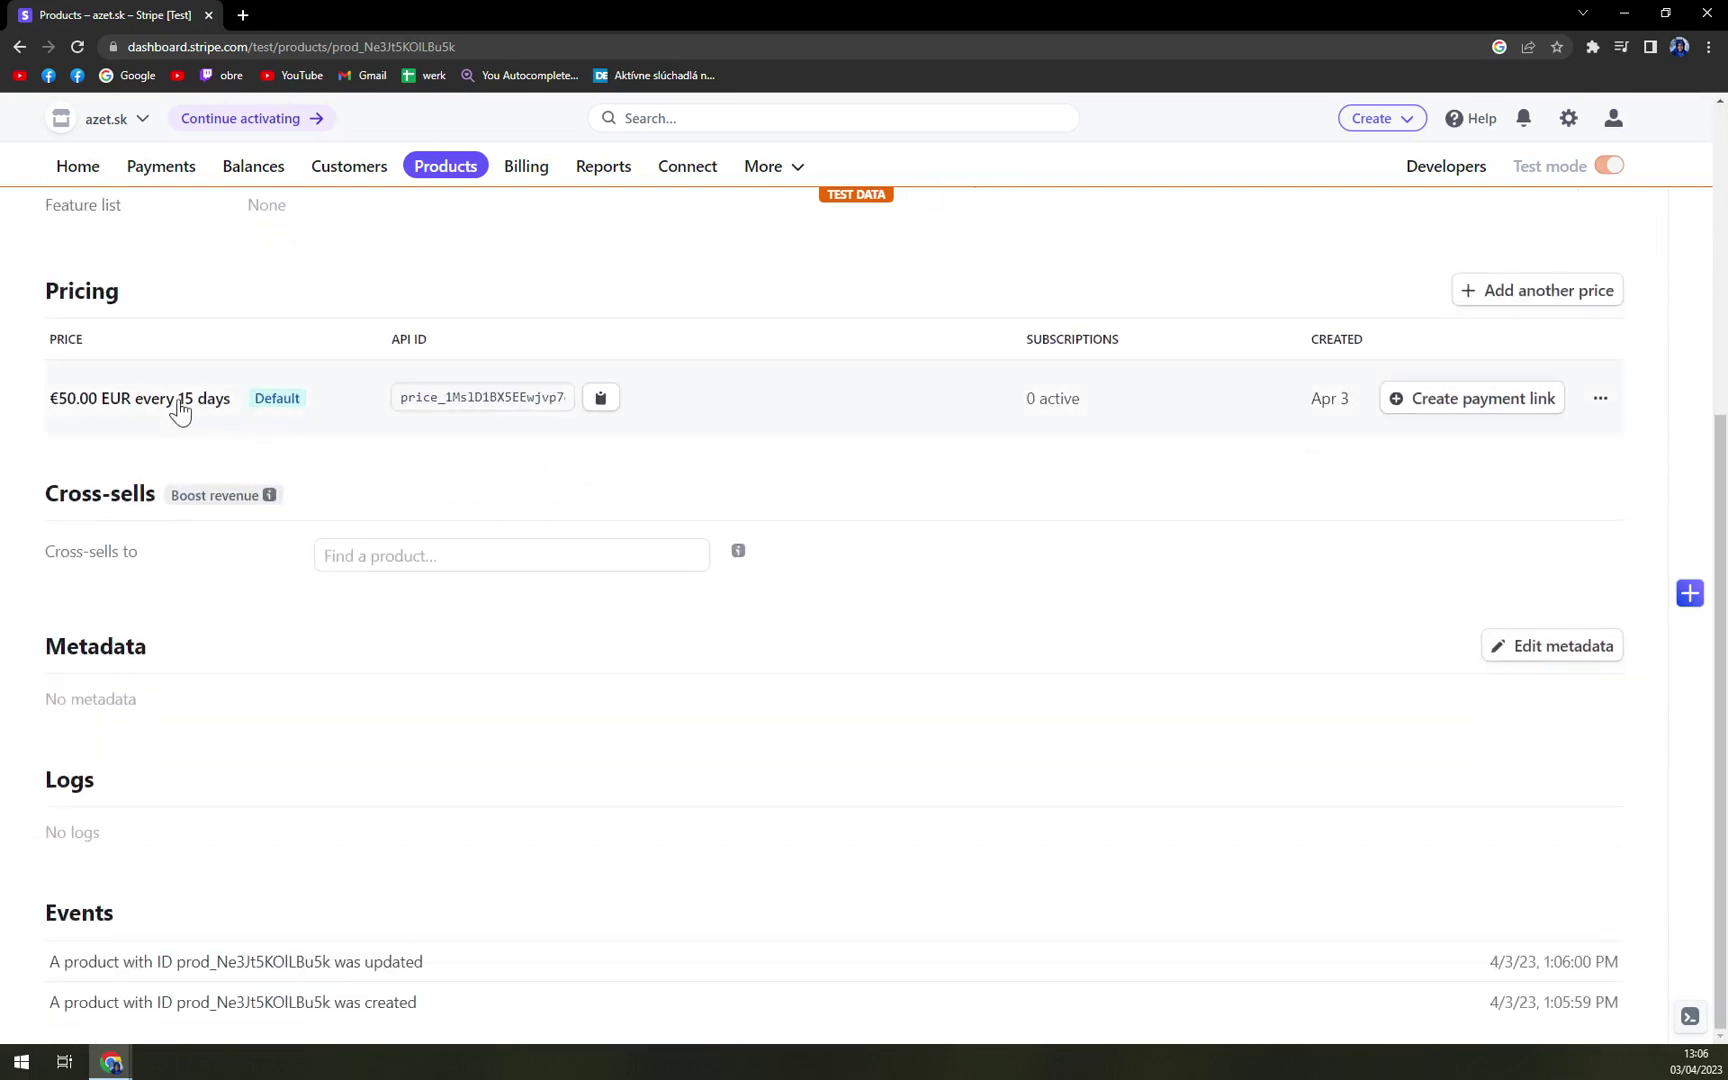
{"action": "left_click", "coordinate": [600, 399]}
{"action": "left_click", "coordinate": [600, 398]}
{"action": "left_click", "coordinate": [500, 362]}
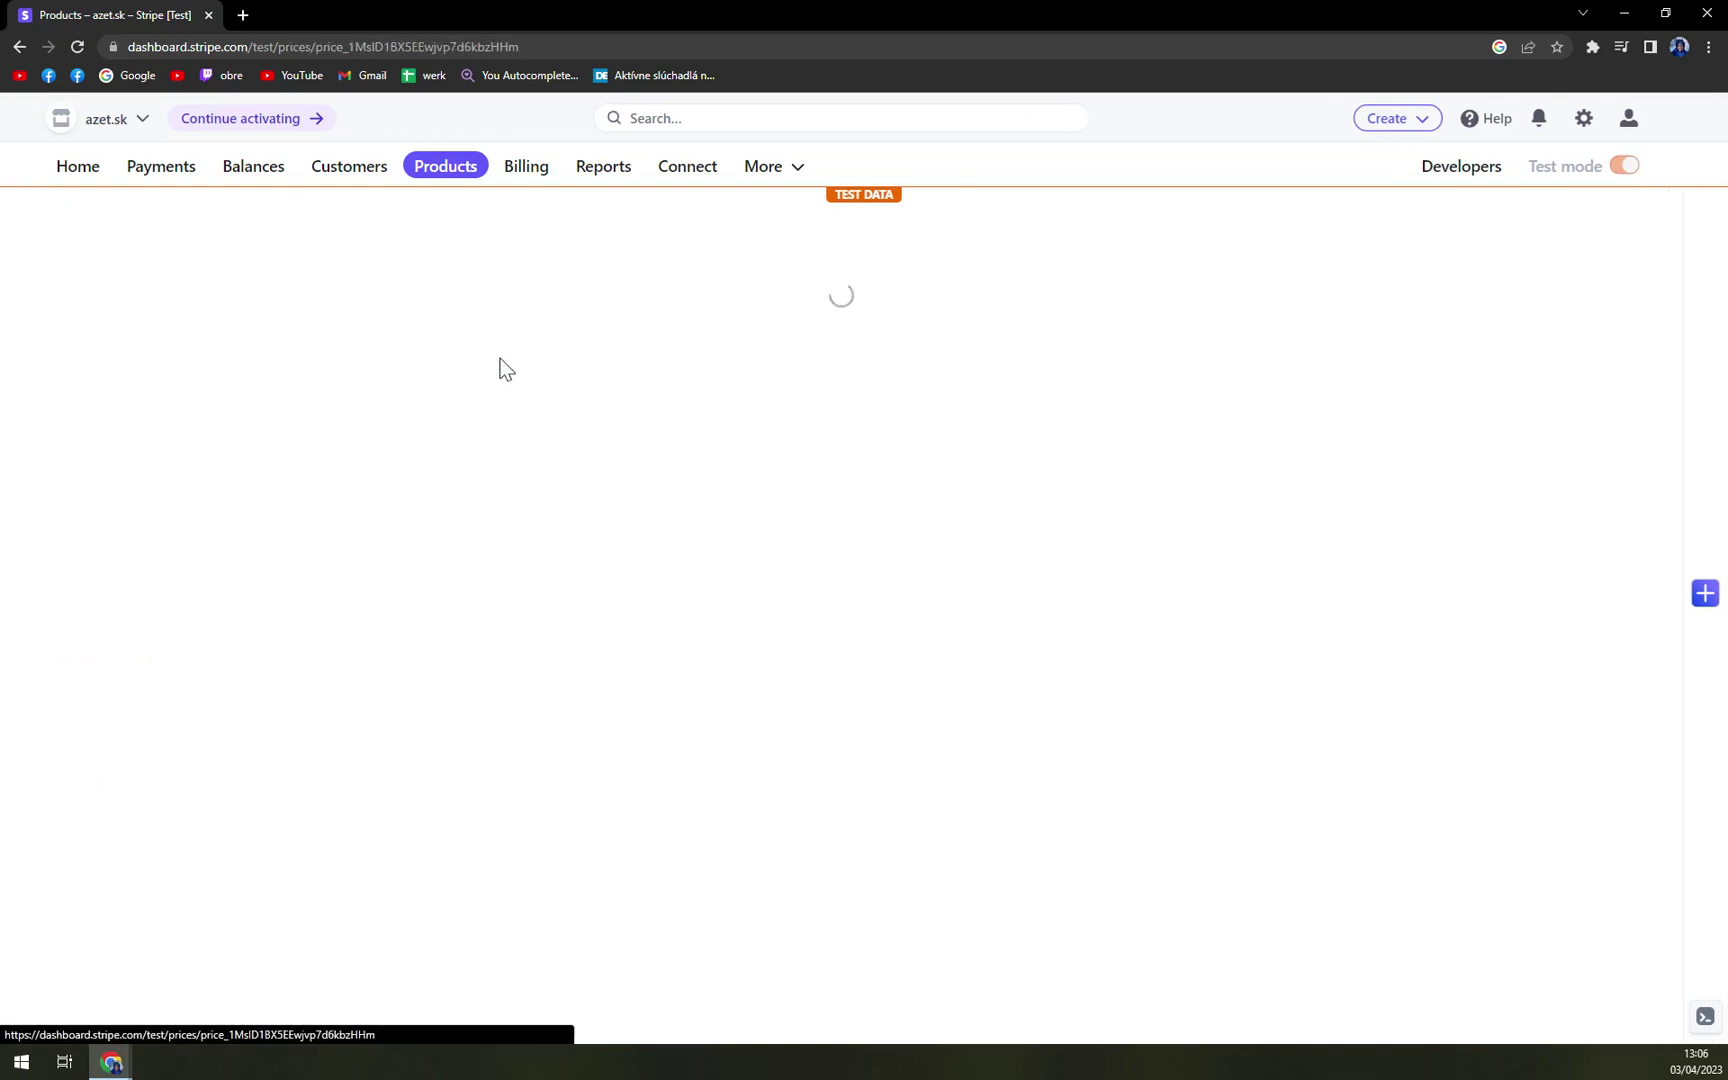
{"action": "scroll", "coordinate": [366, 563], "scroll_direction": "down", "scroll_amount": 4}
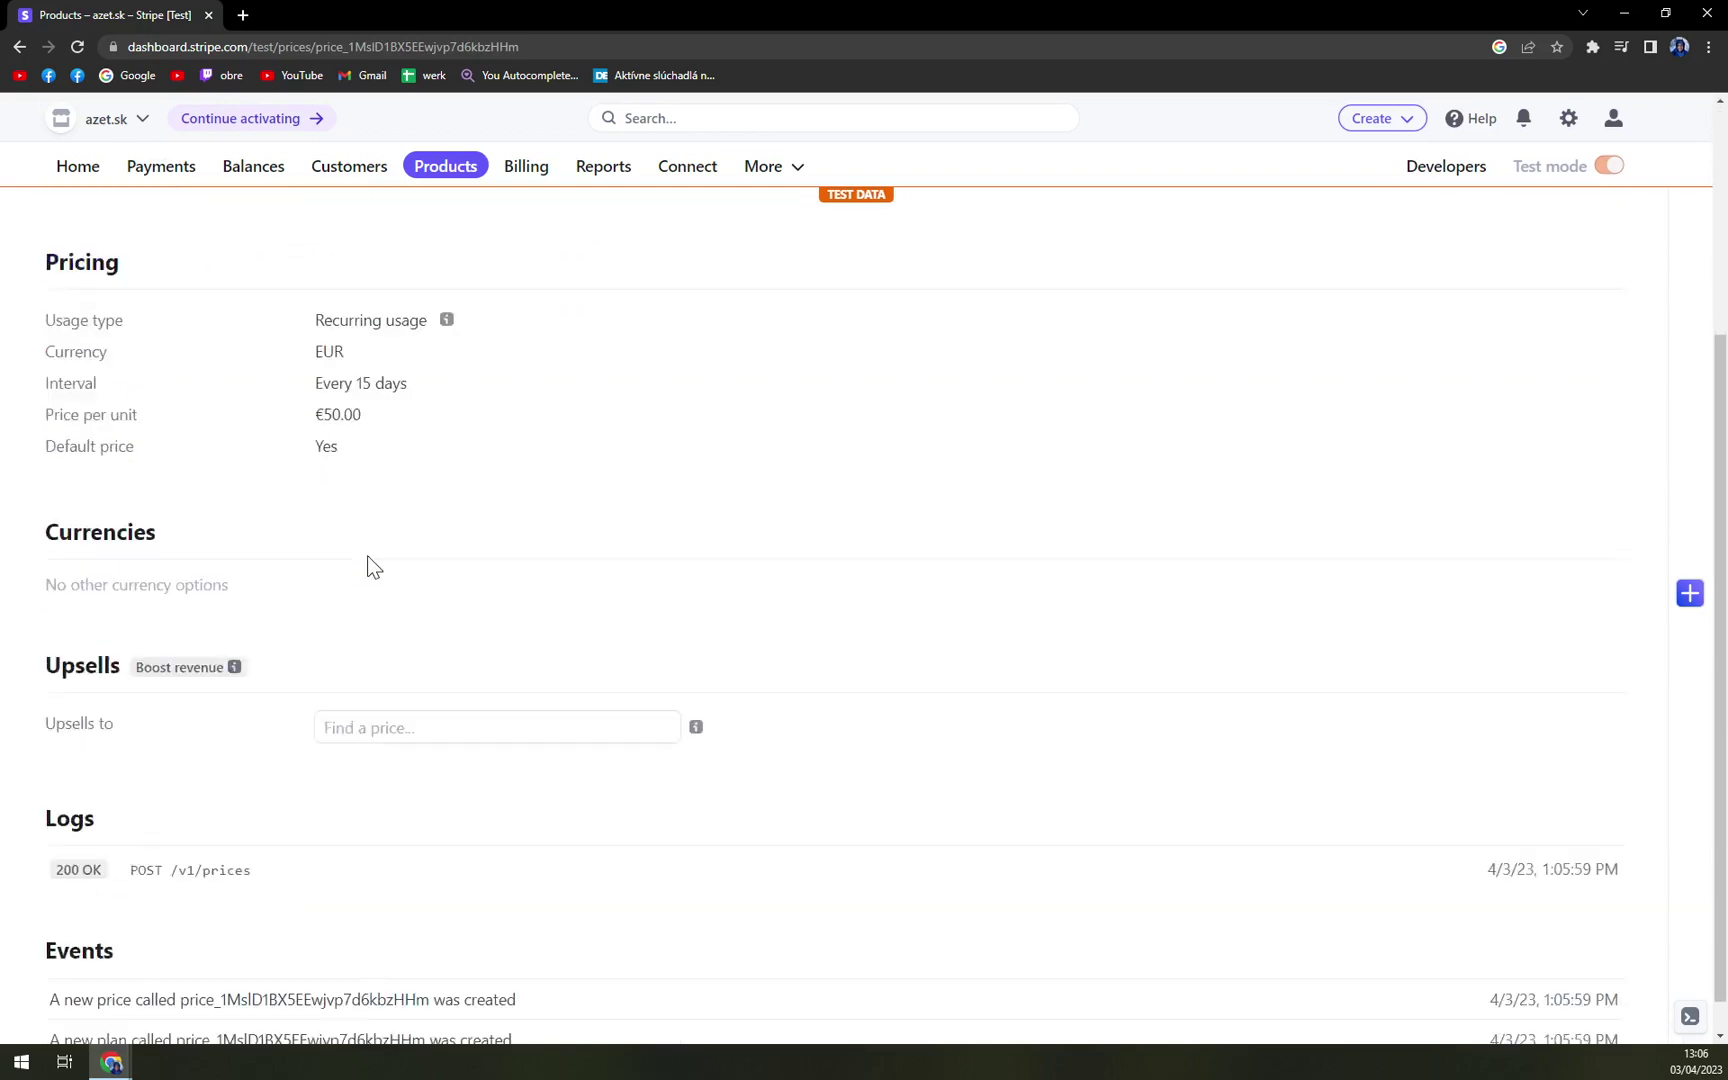
{"action": "scroll", "coordinate": [371, 569], "scroll_direction": "up", "scroll_amount": 4}
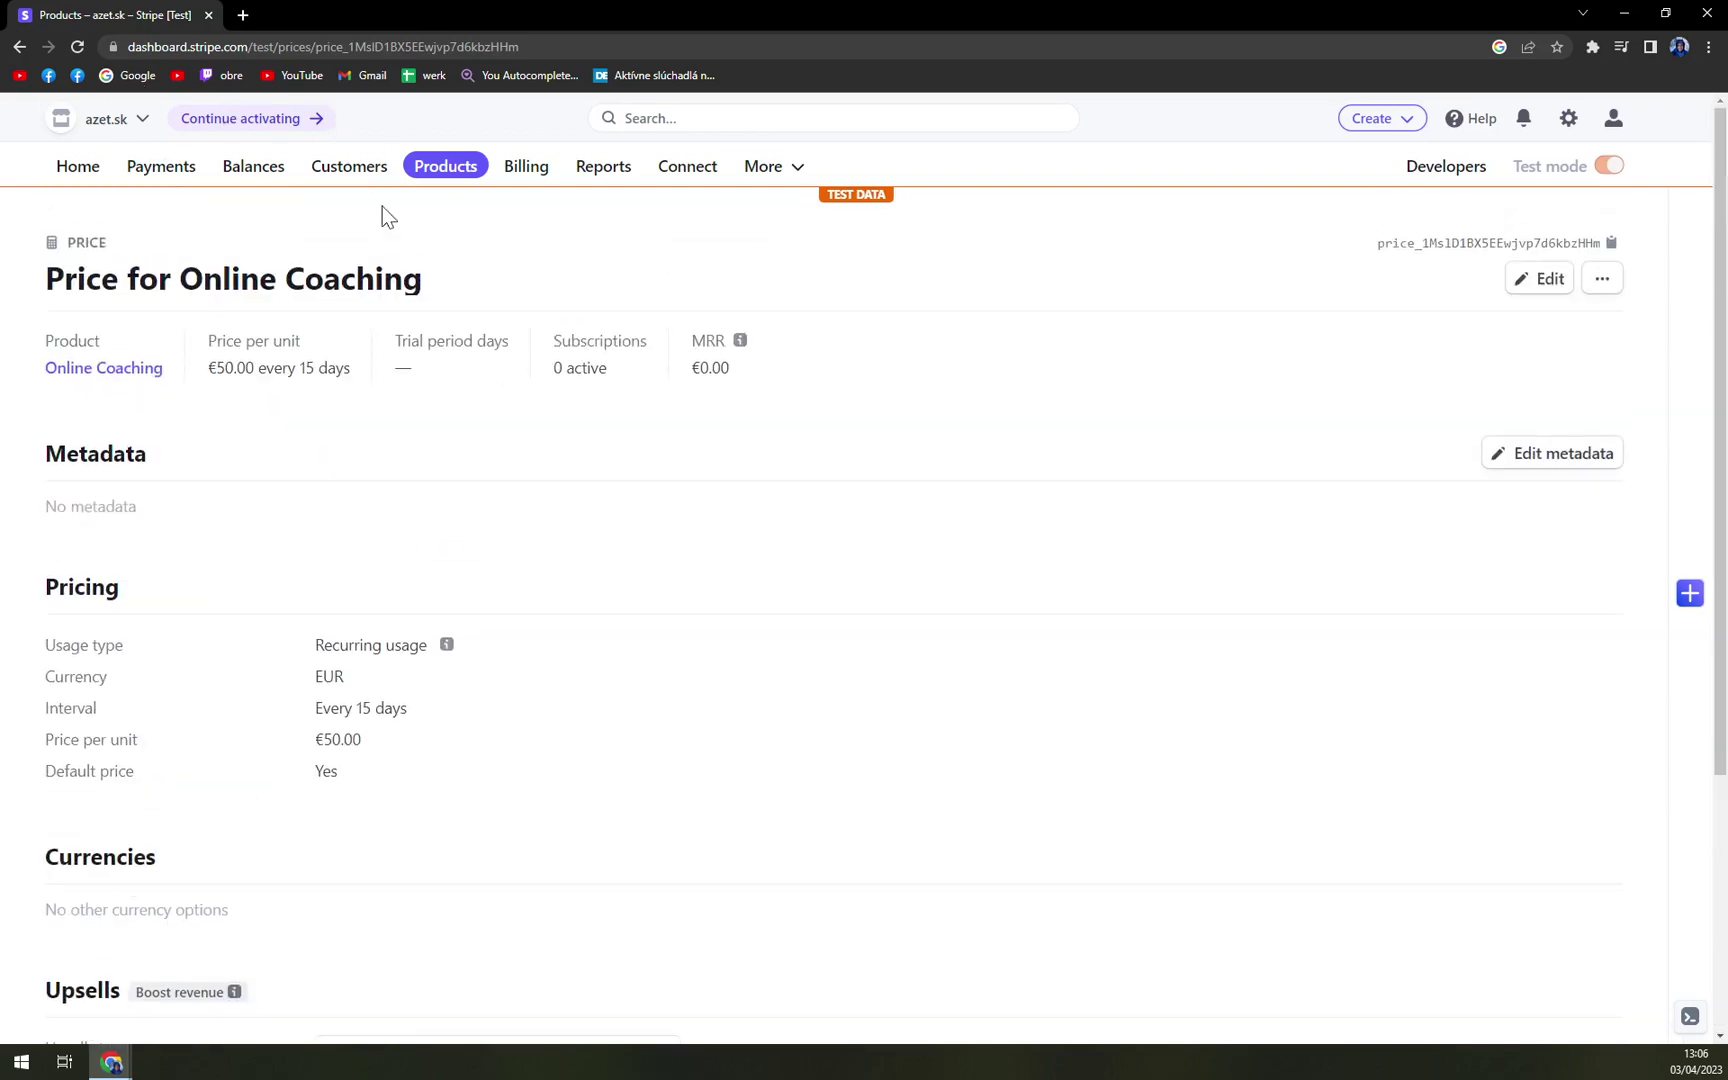
{"action": "scroll", "coordinate": [727, 558], "scroll_direction": "down", "scroll_amount": 4}
{"action": "scroll", "coordinate": [735, 567], "scroll_direction": "up", "scroll_amount": 4}
{"action": "left_click", "coordinate": [19, 46]}
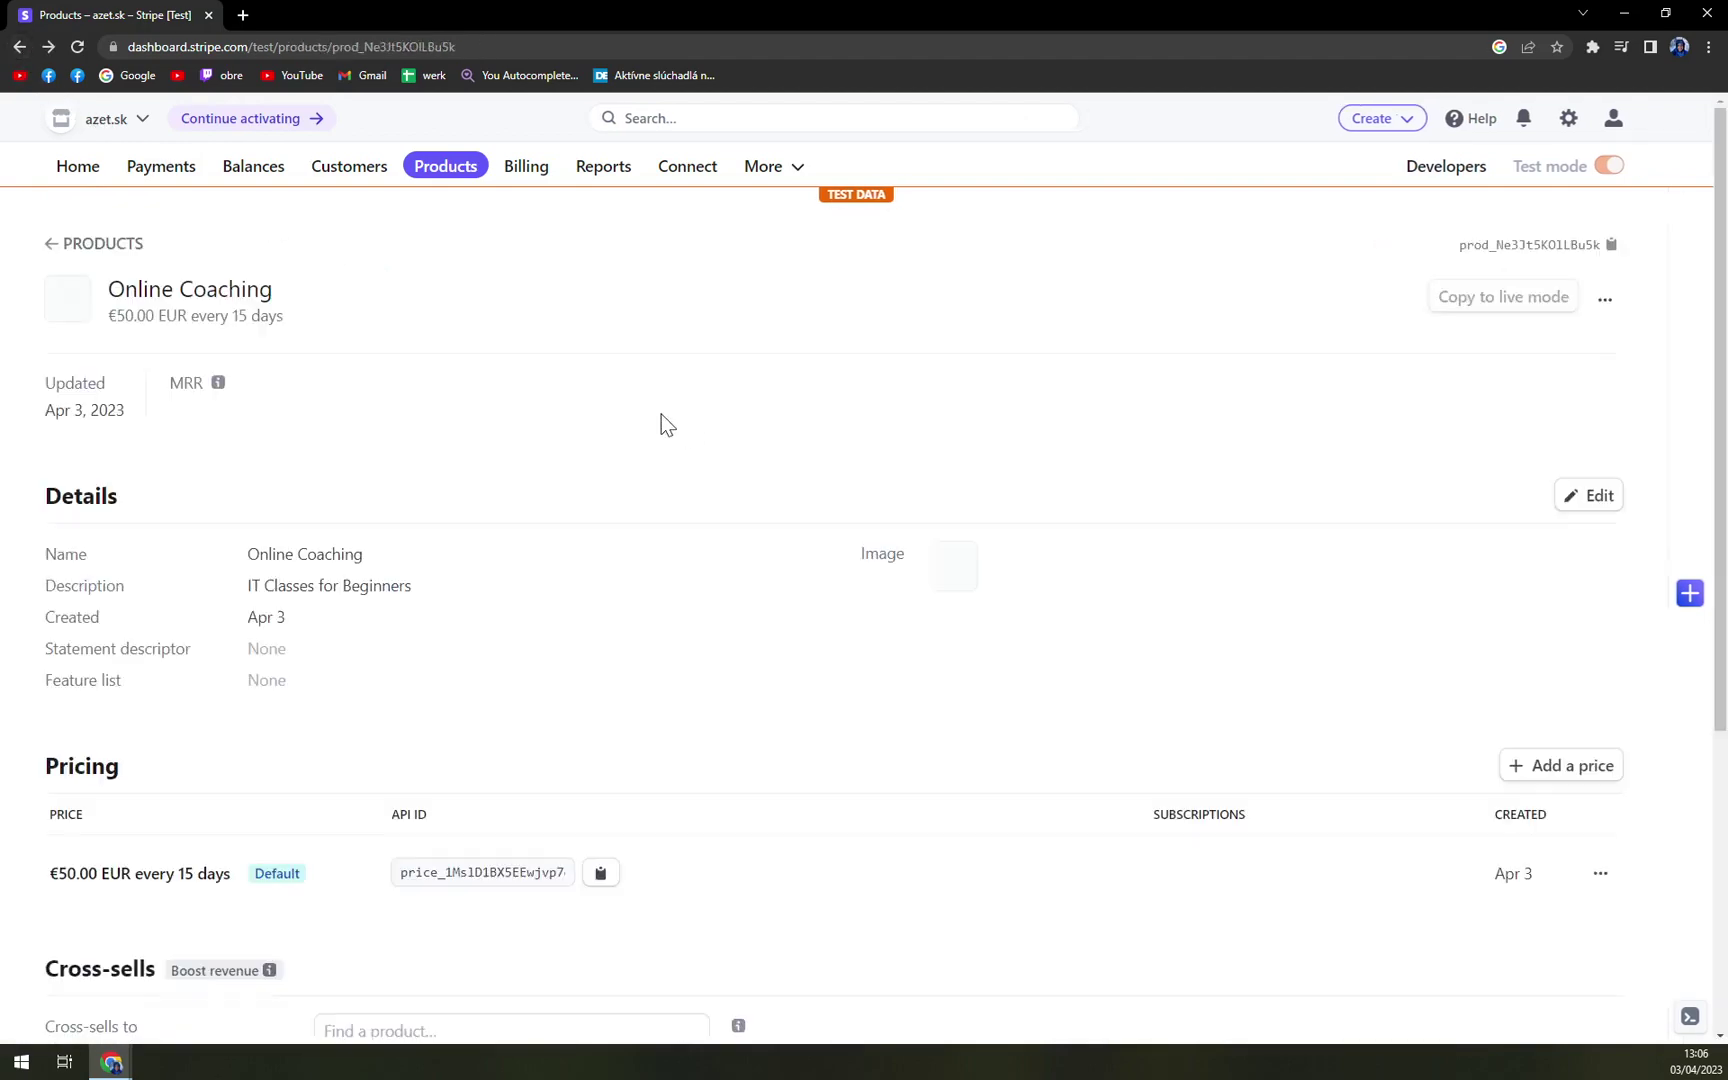
{"action": "scroll", "coordinate": [694, 474], "scroll_direction": "down", "scroll_amount": 6}
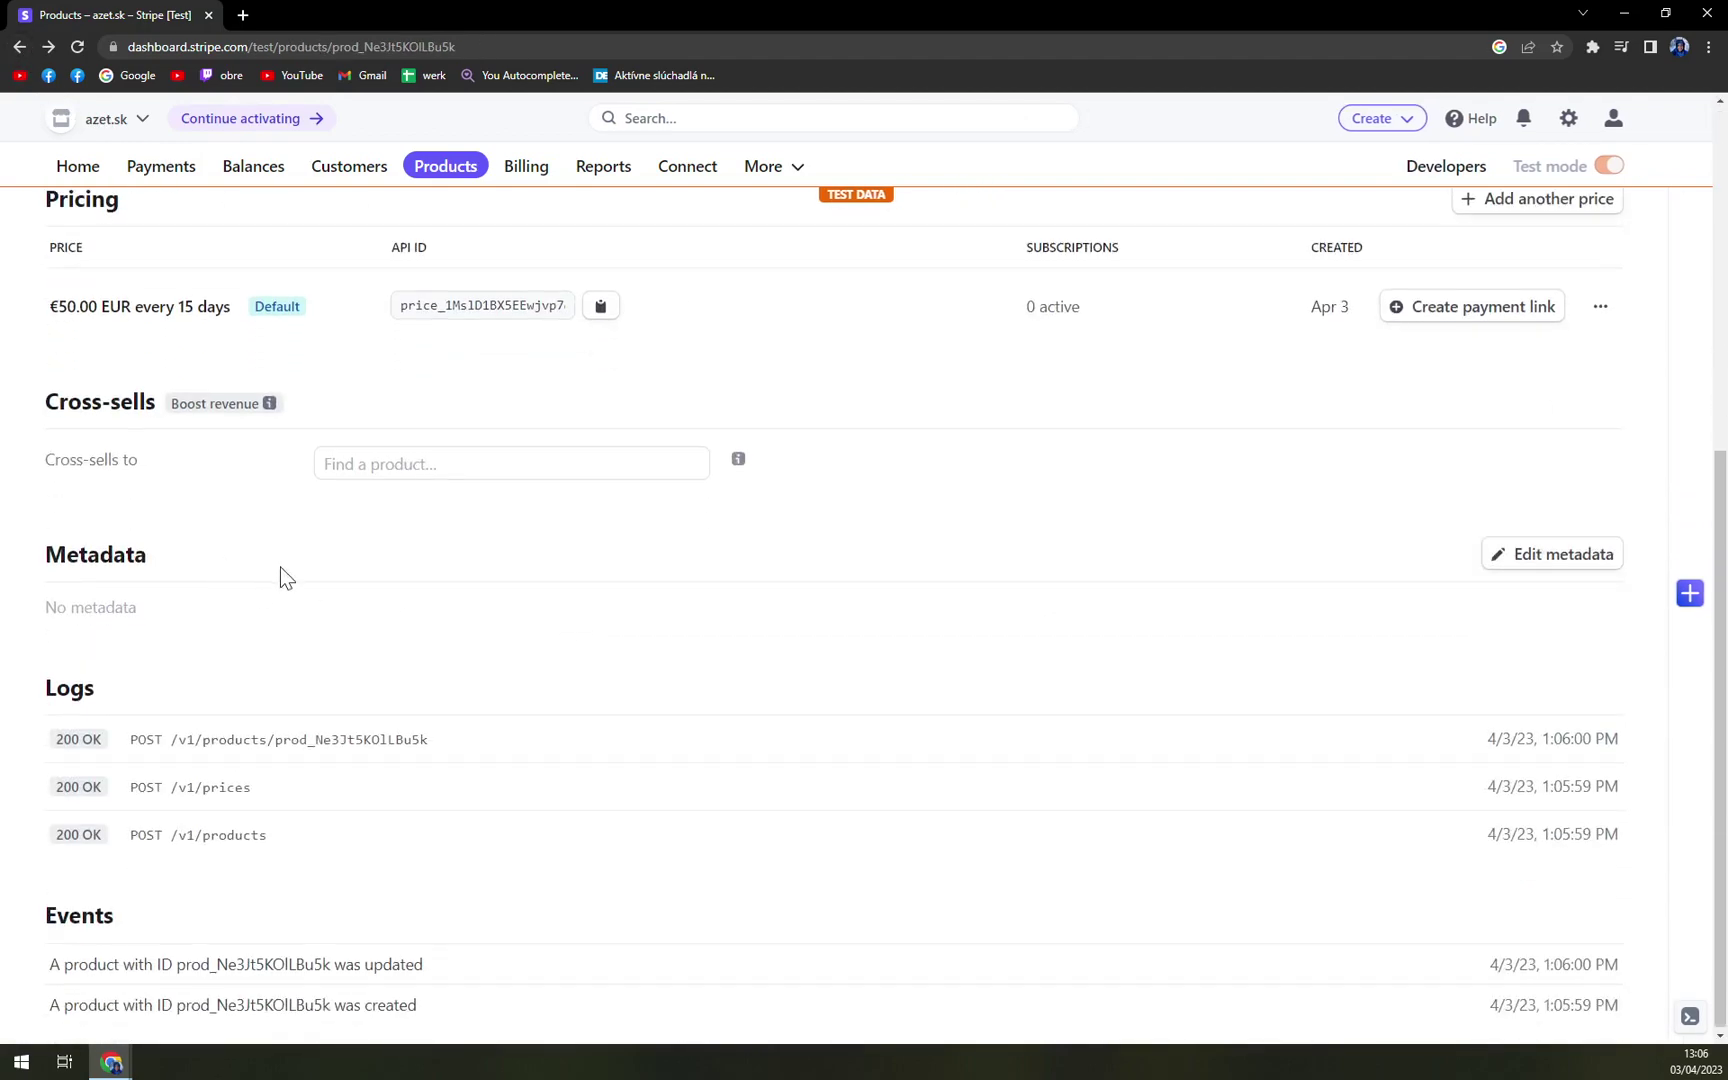
{"action": "scroll", "coordinate": [389, 902], "scroll_direction": "up", "scroll_amount": 6}
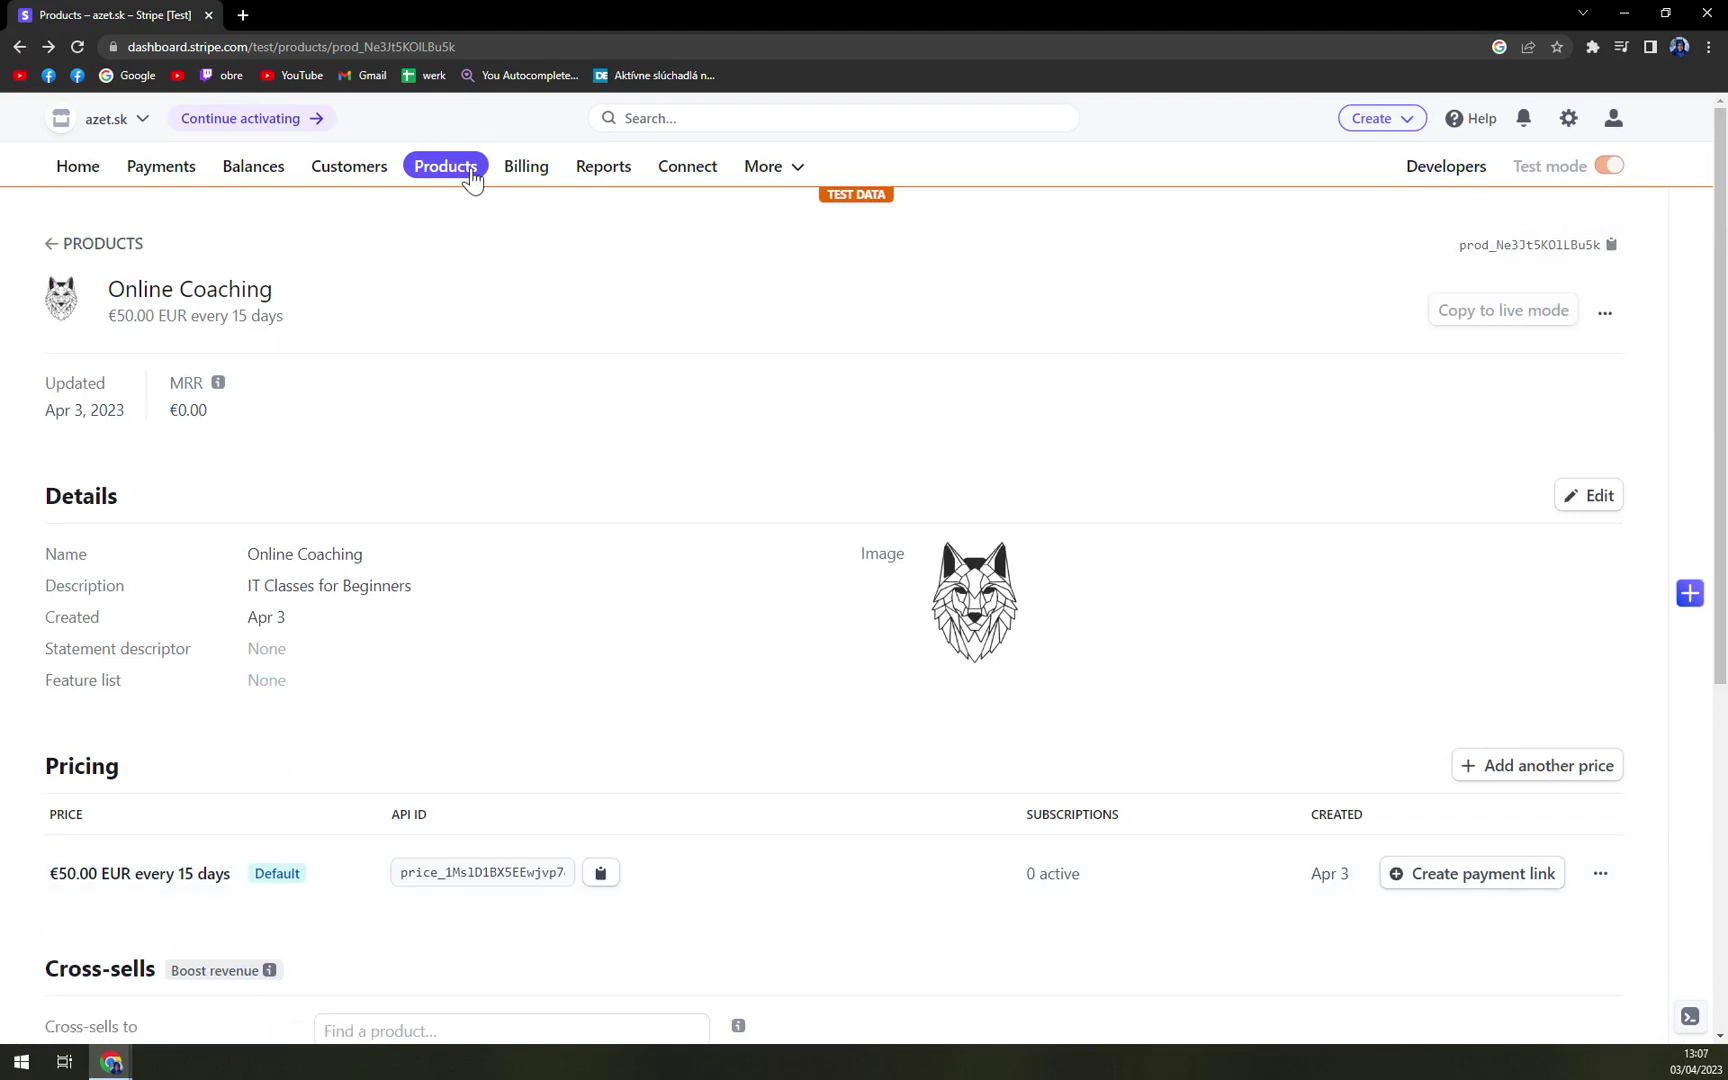
Navigate from the product list via Payments and the features list to the Payment links page.
{"action": "left_click", "coordinate": [104, 244]}
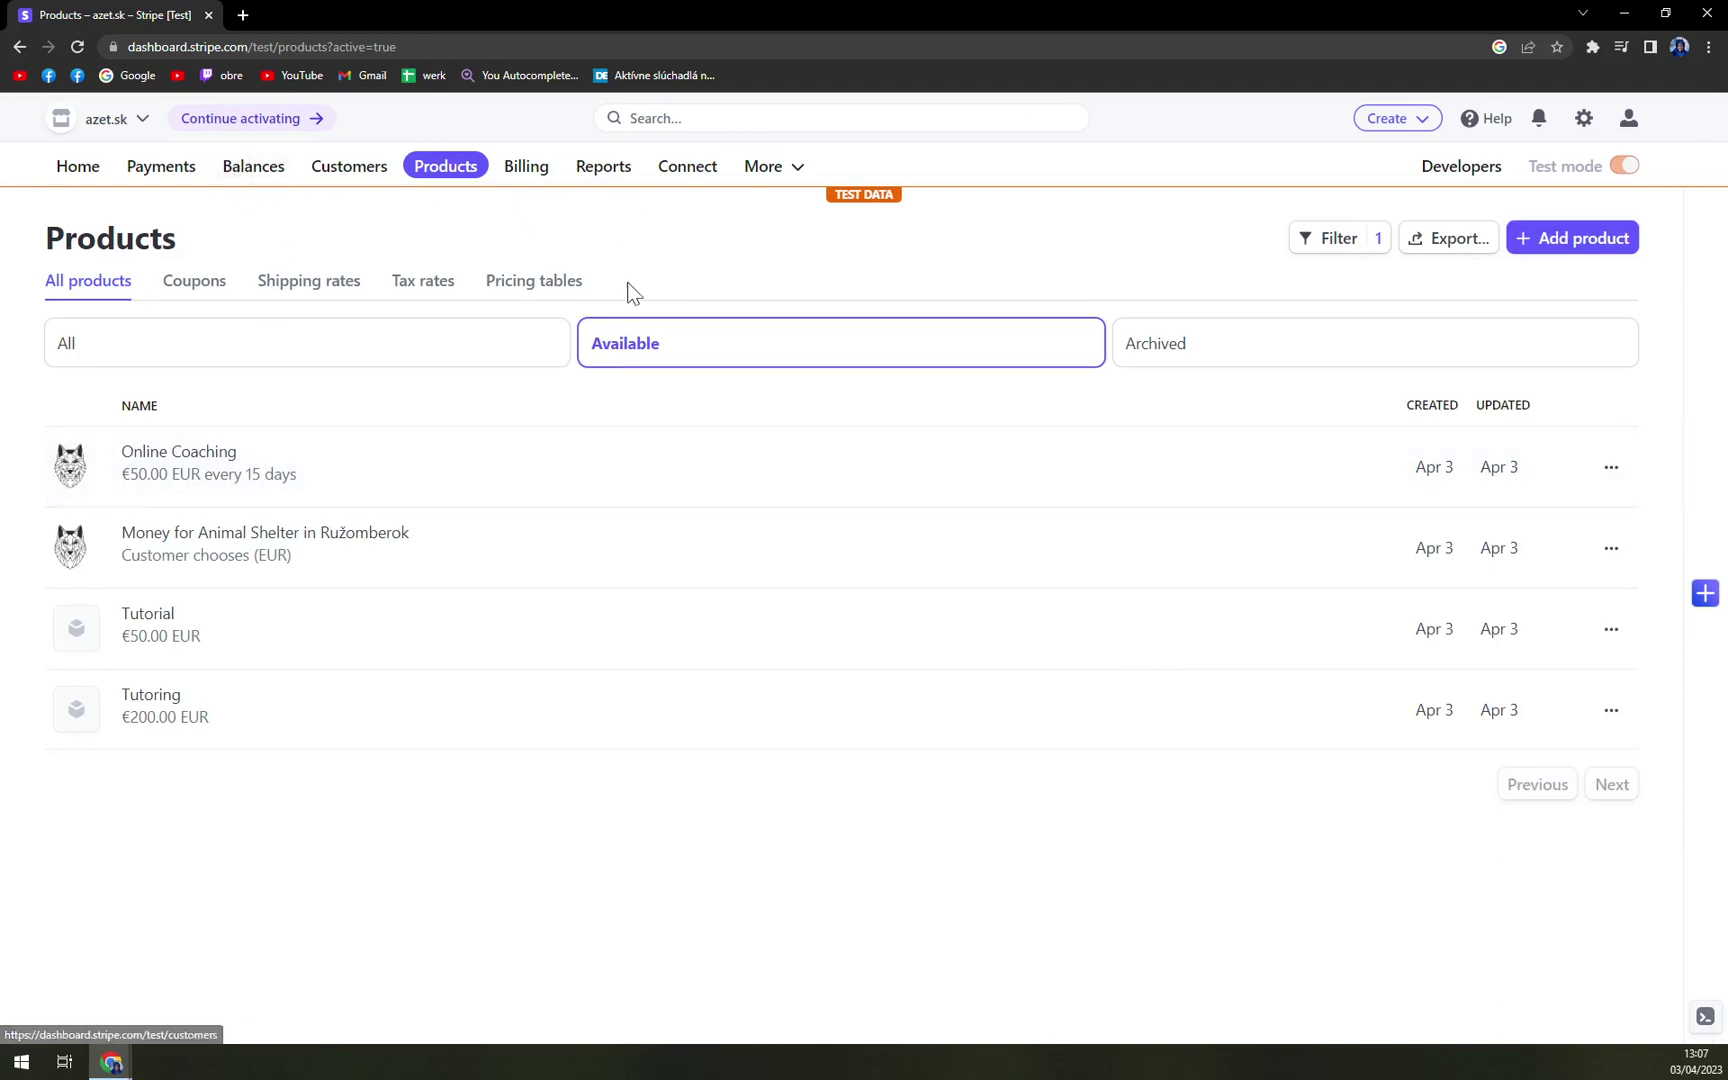
{"action": "left_click", "coordinate": [1612, 472]}
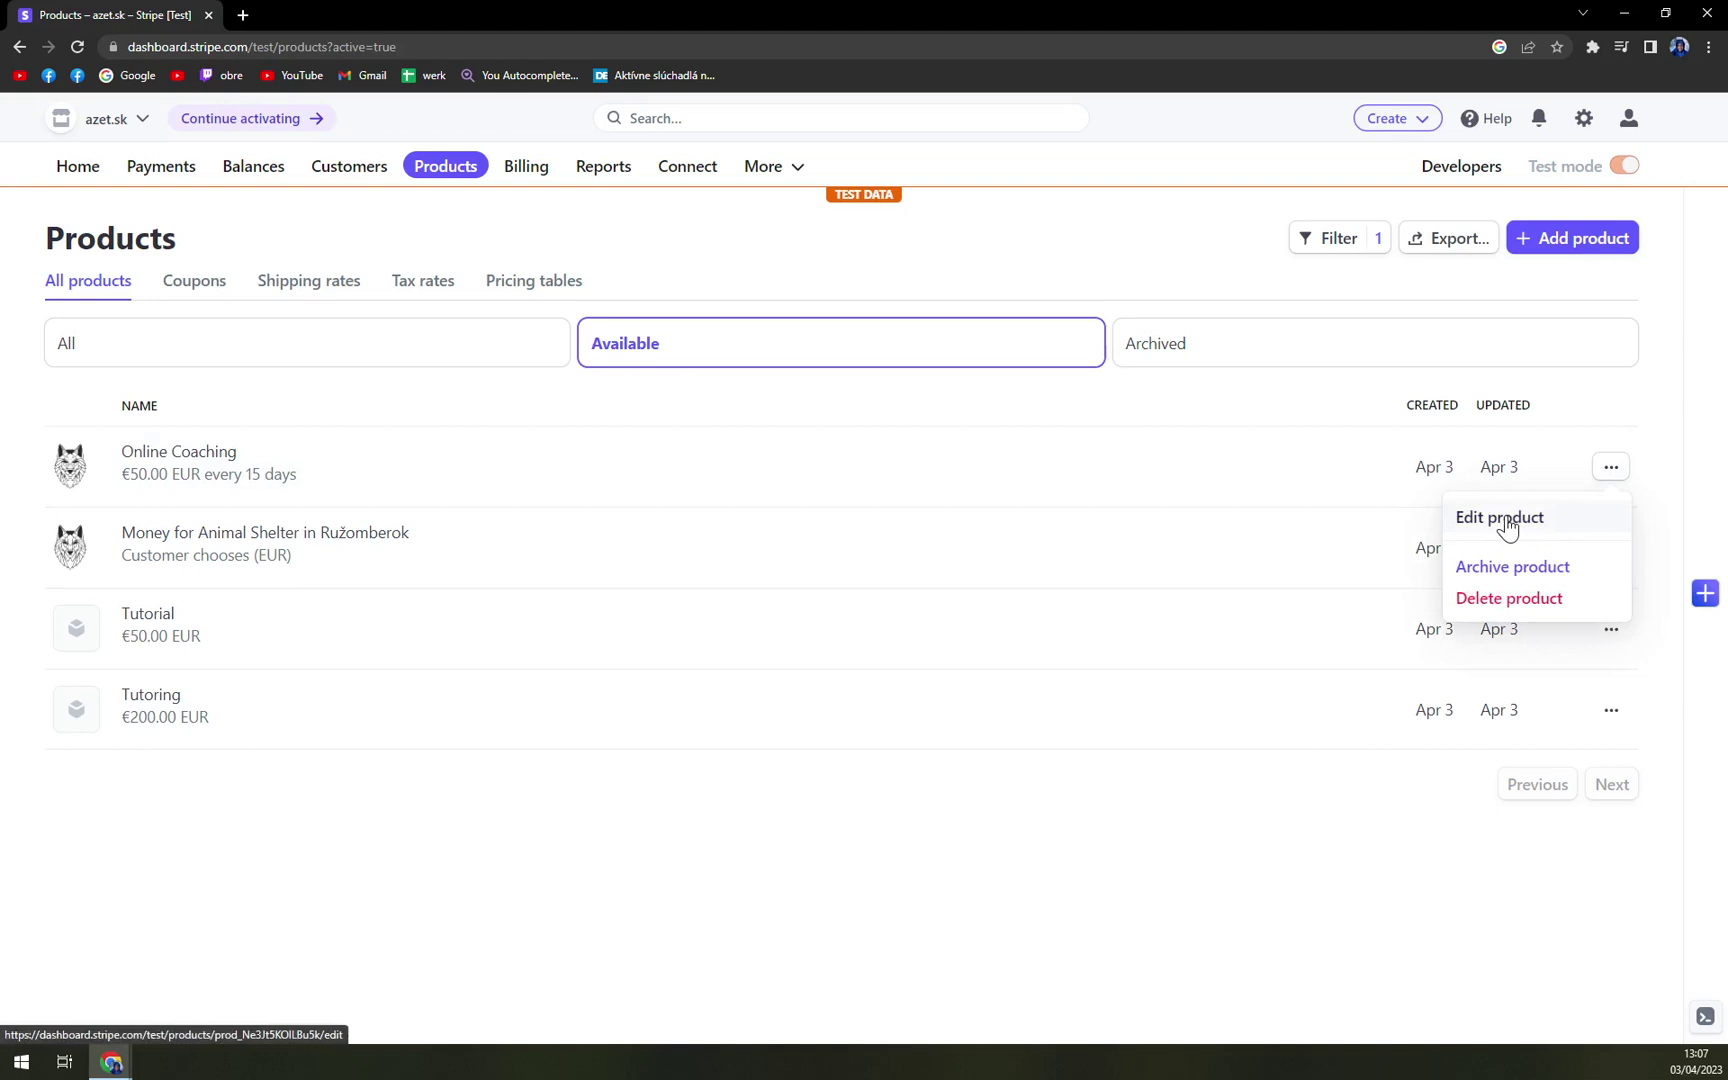
{"action": "key", "text": "Escape"}
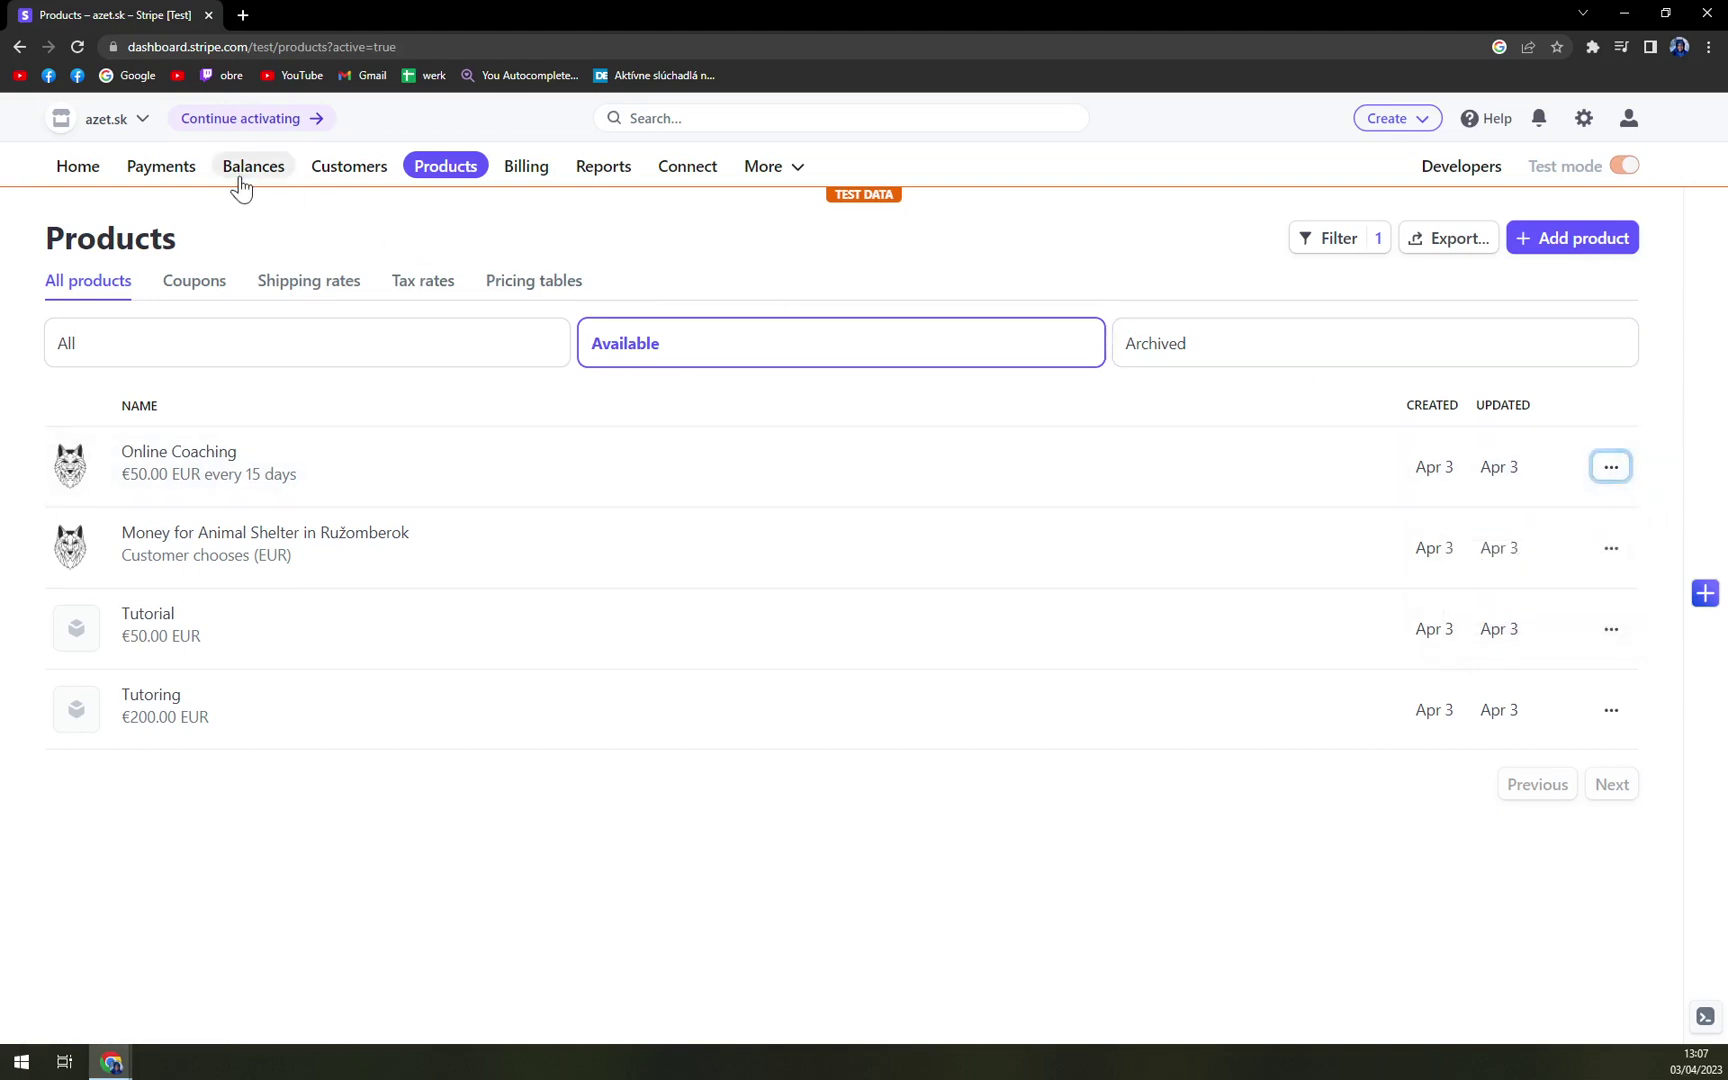
{"action": "left_click", "coordinate": [153, 175]}
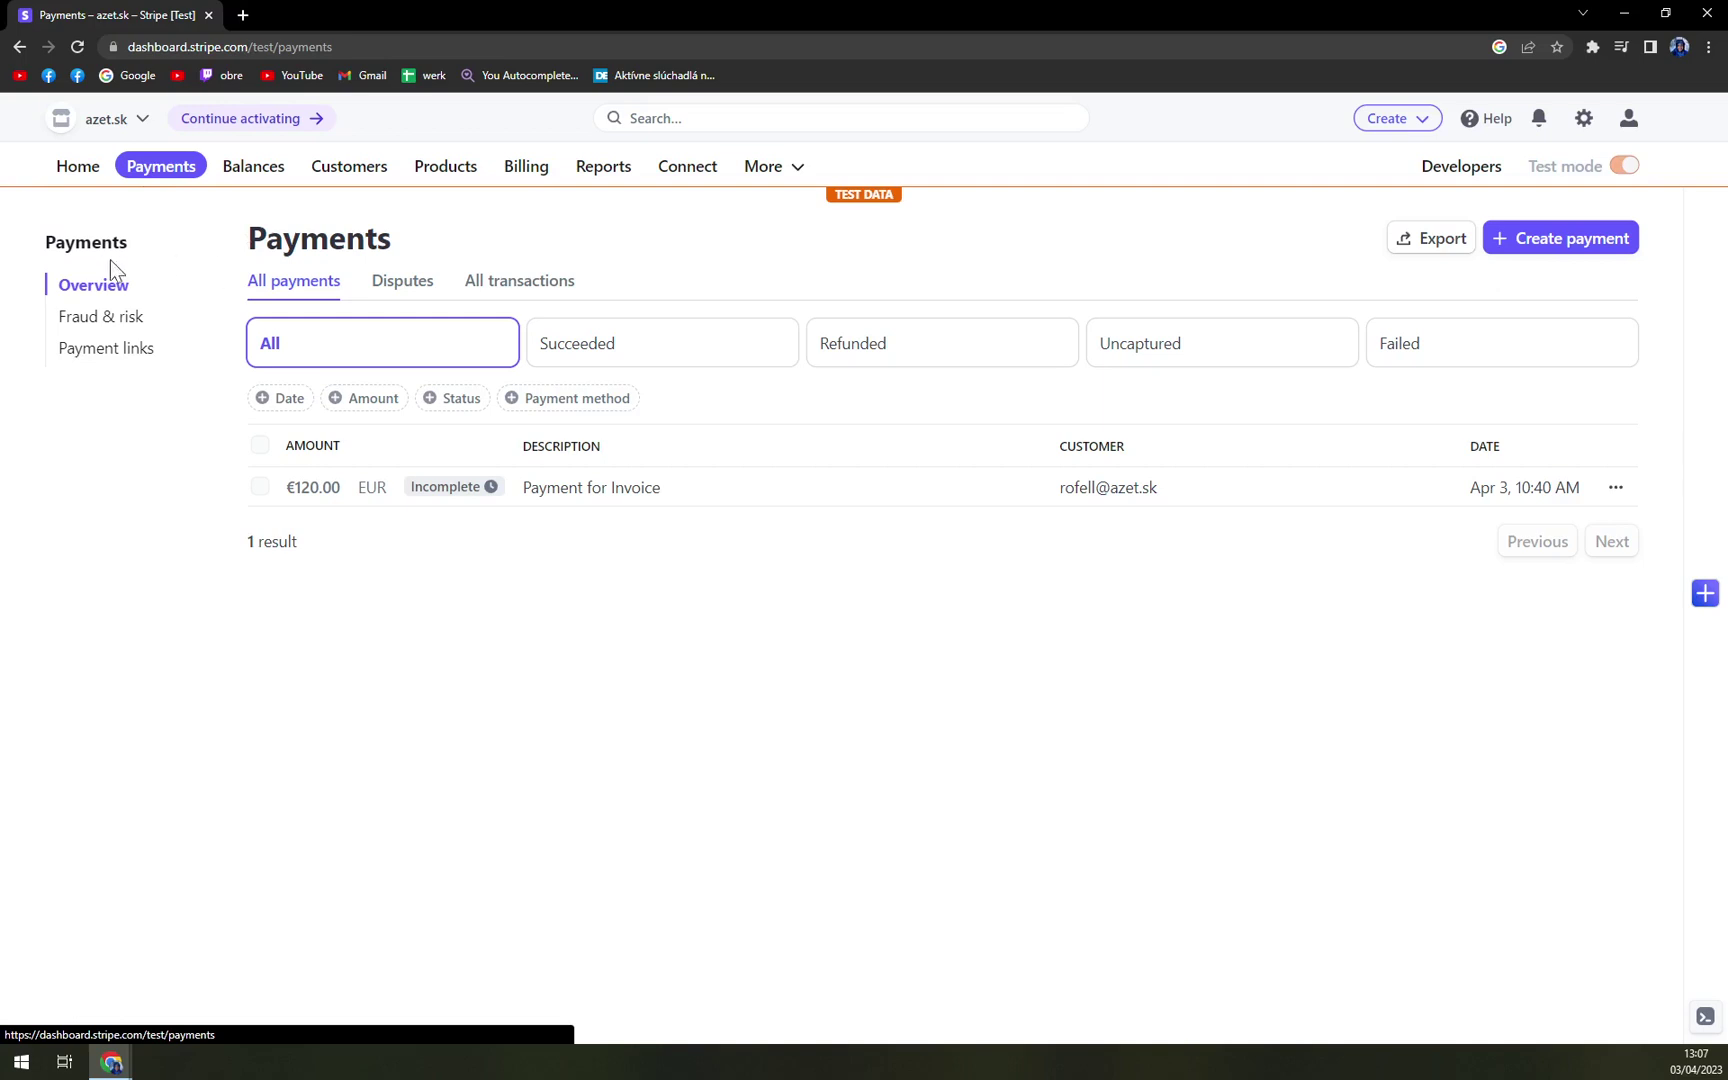
{"action": "left_click", "coordinate": [1560, 243]}
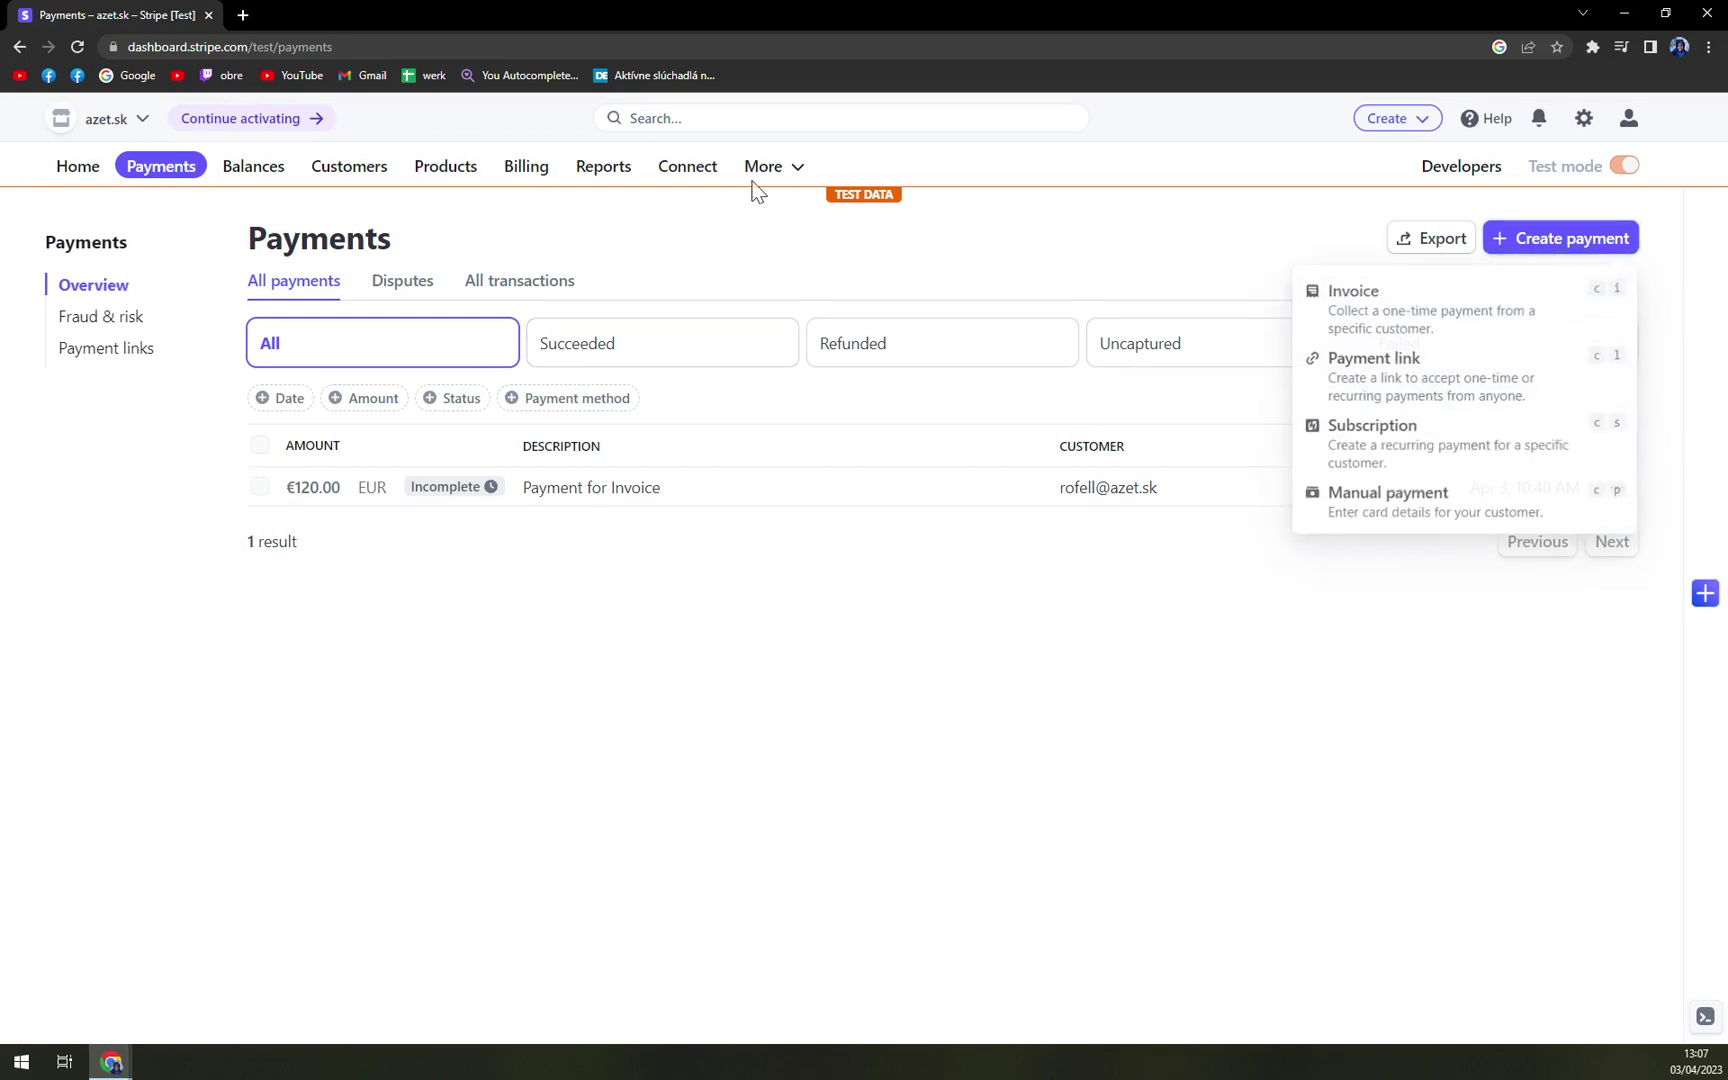
{"action": "left_click", "coordinate": [778, 170]}
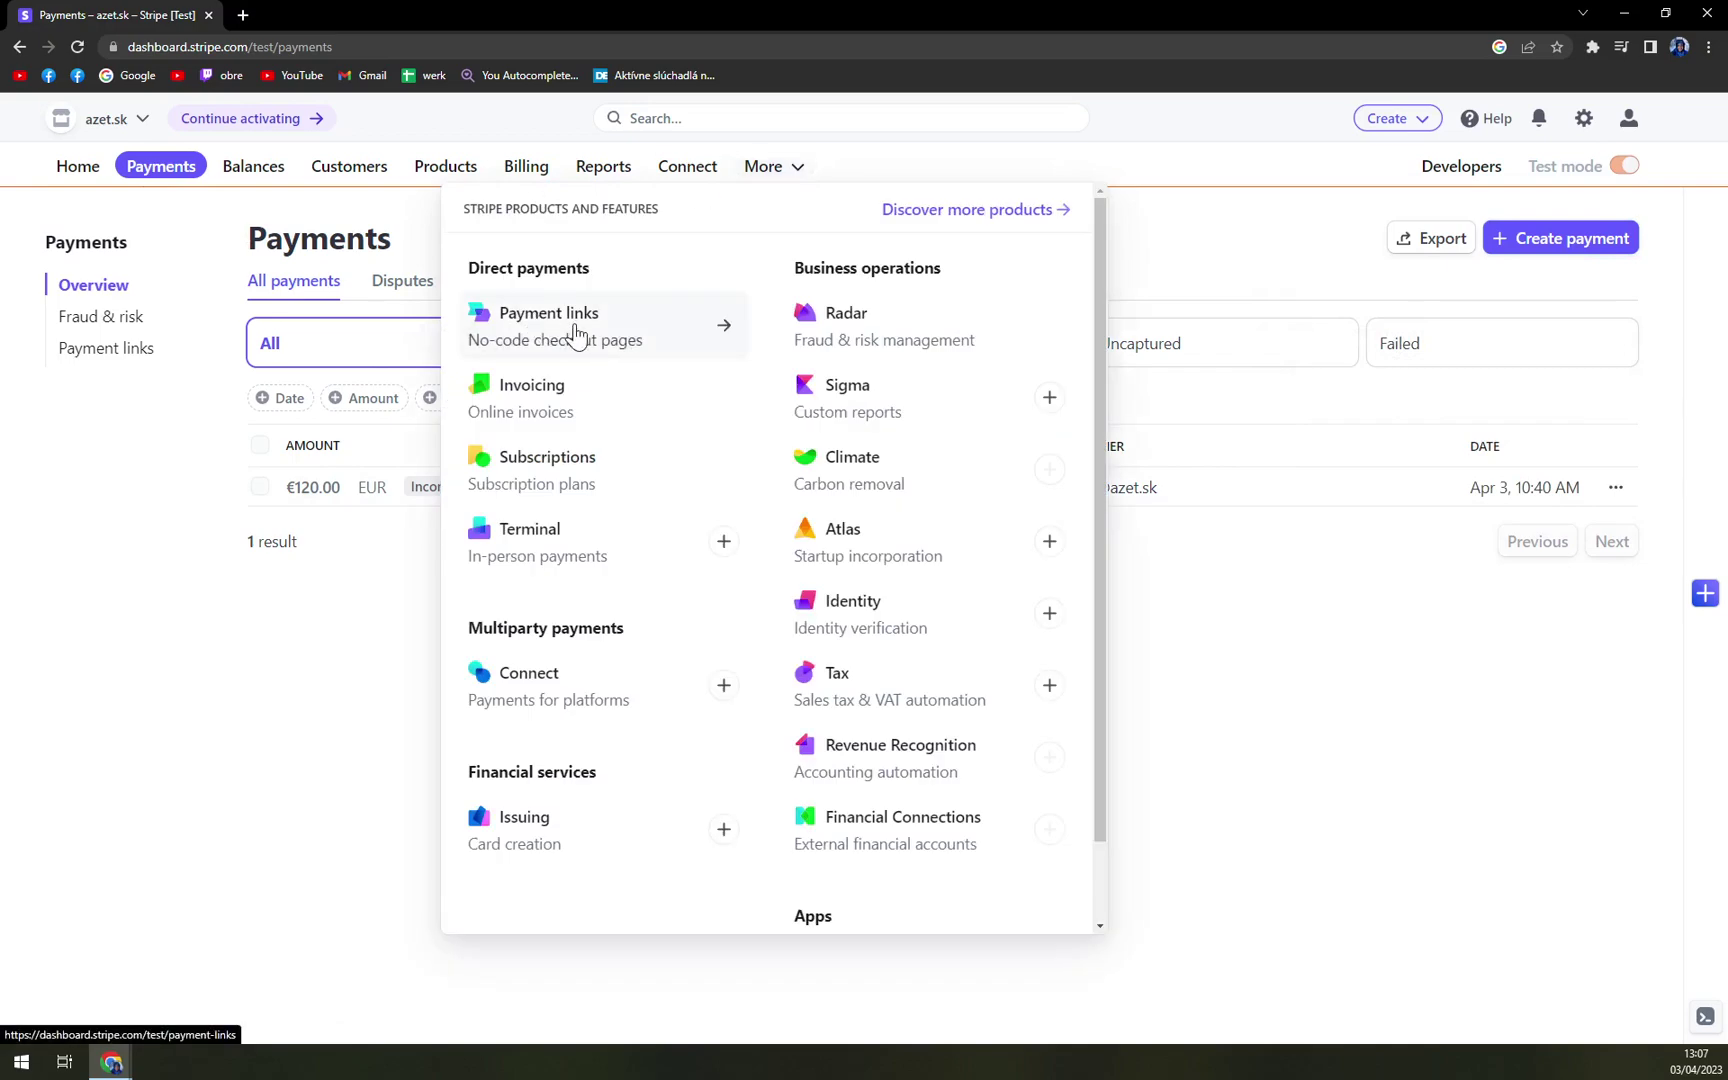
{"action": "left_click", "coordinate": [568, 326]}
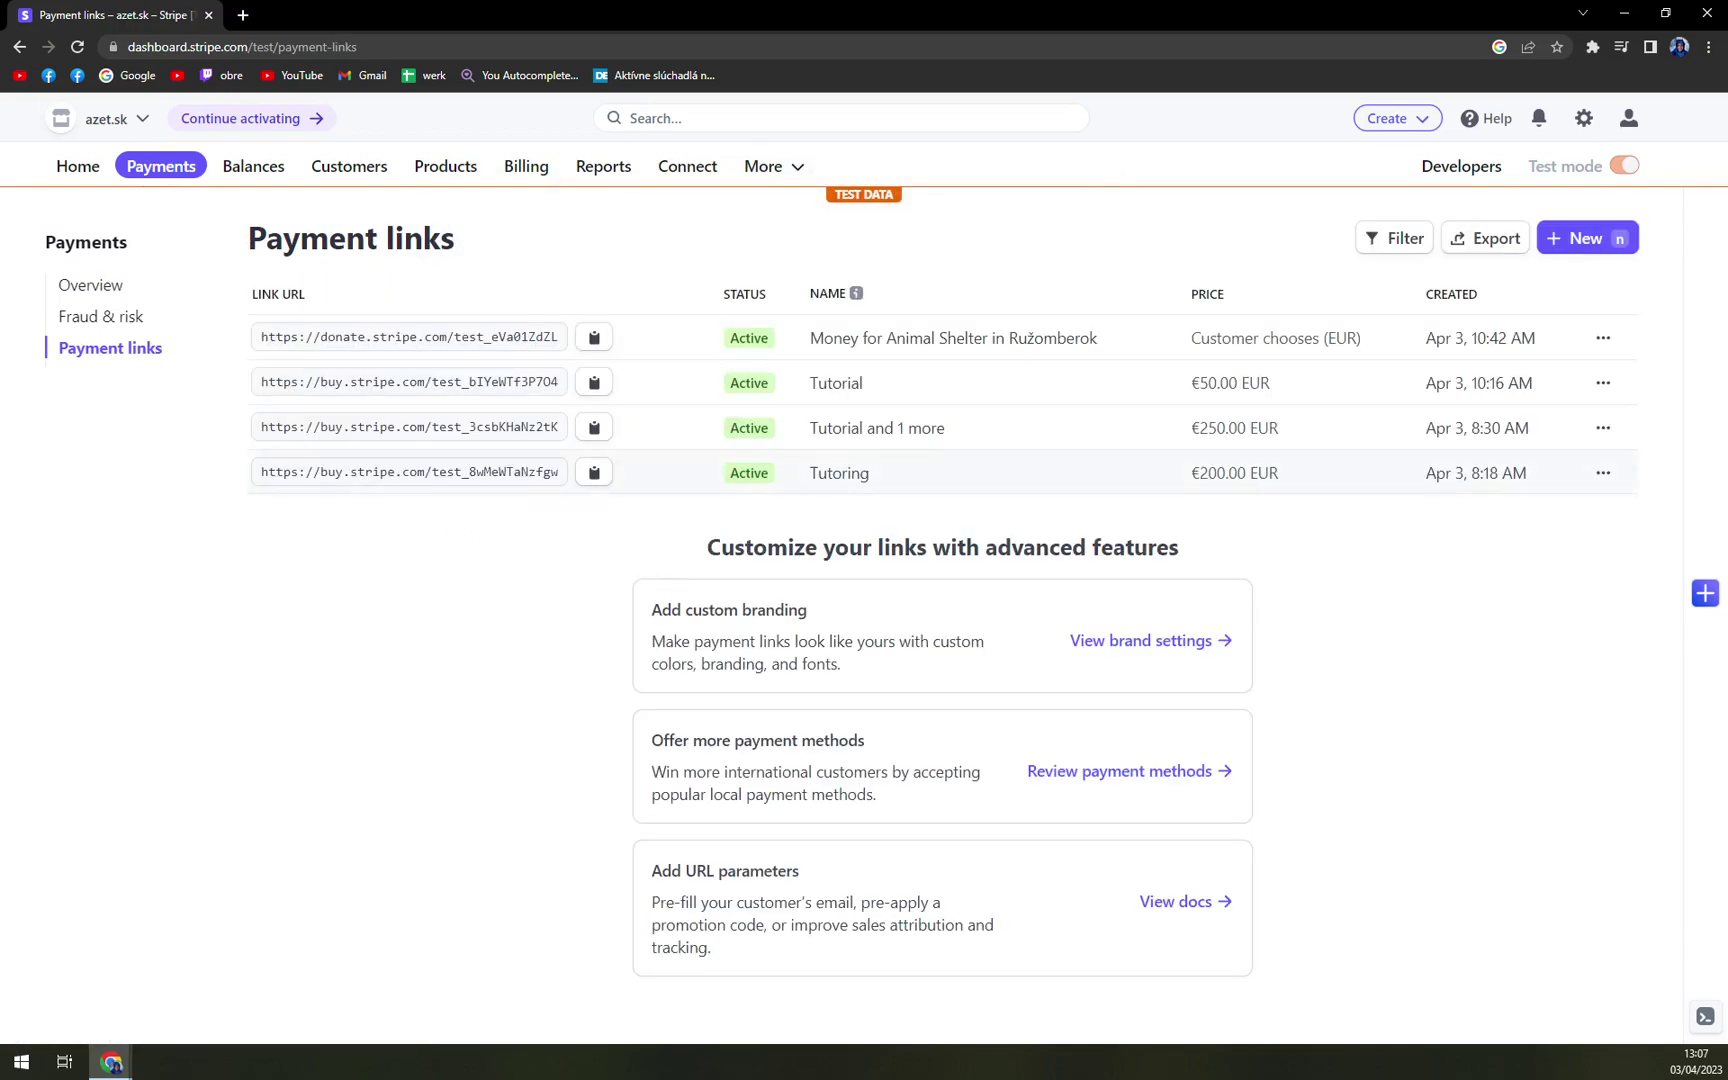
Start a products-or-subscriptions payment link with the €50.00 every-15-days Online Coaching price.
{"action": "left_click", "coordinate": [1580, 240]}
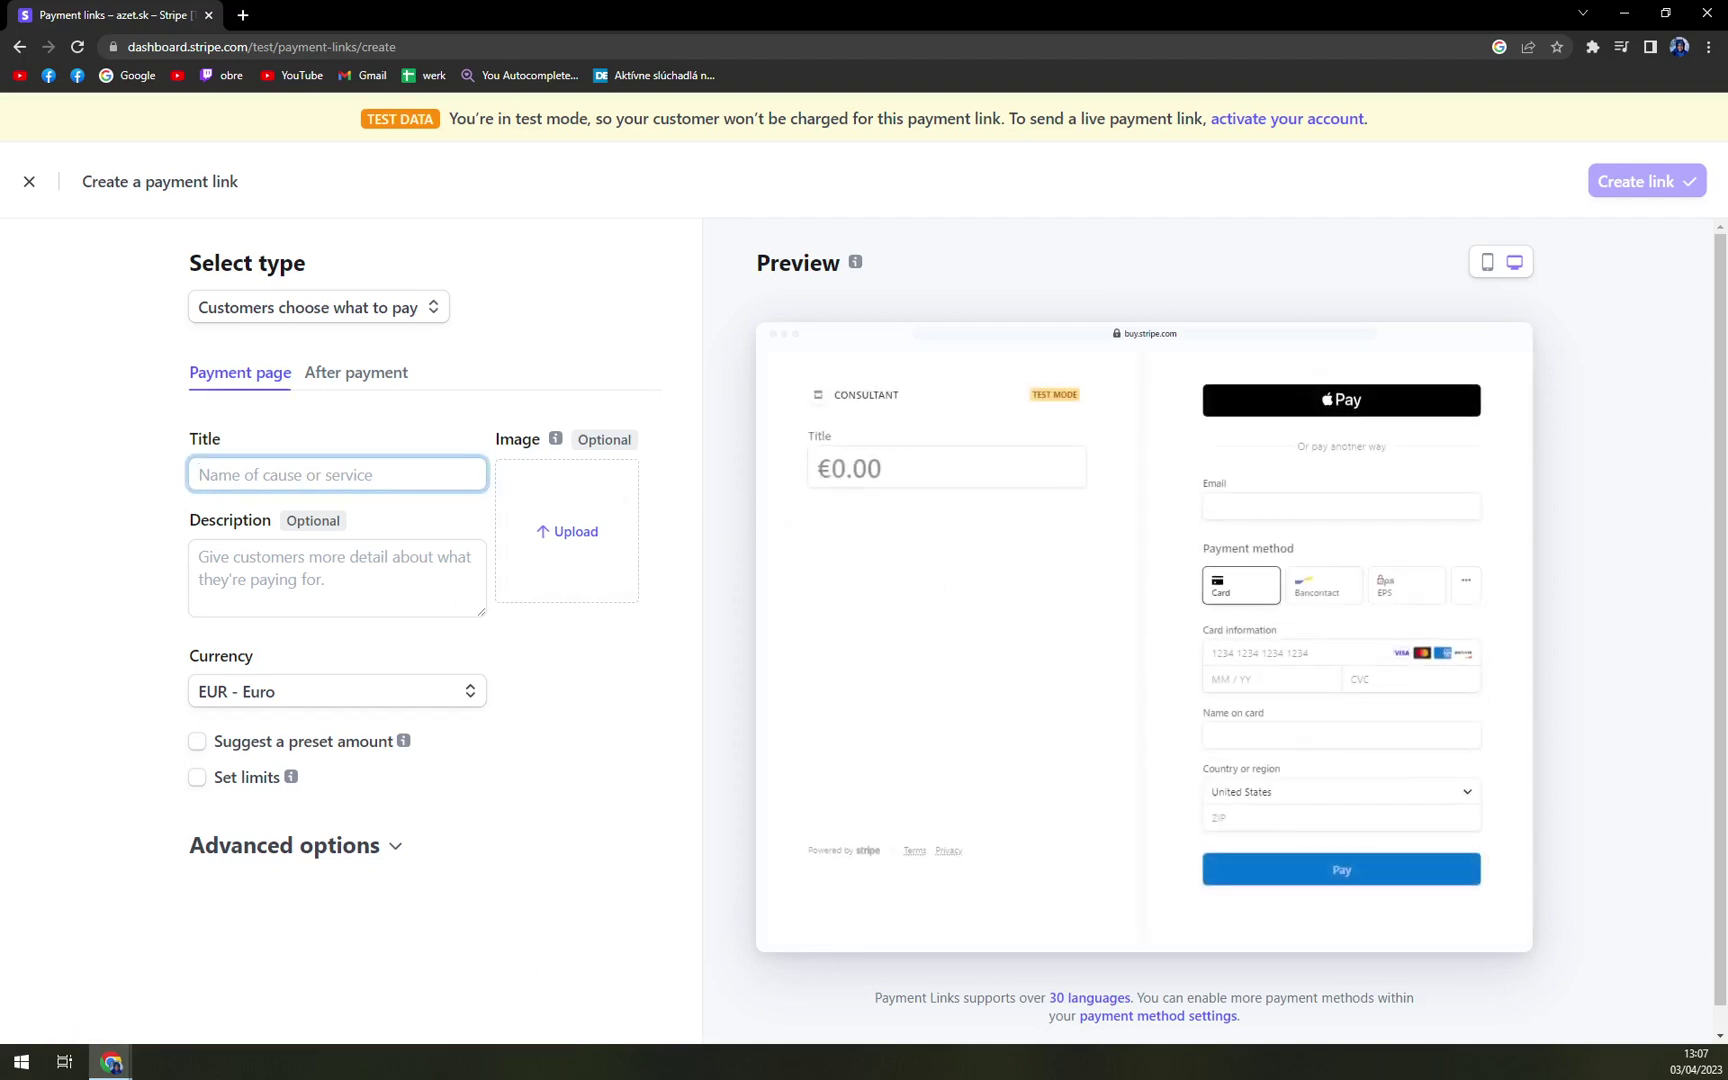
{"action": "left_click", "coordinate": [339, 309]}
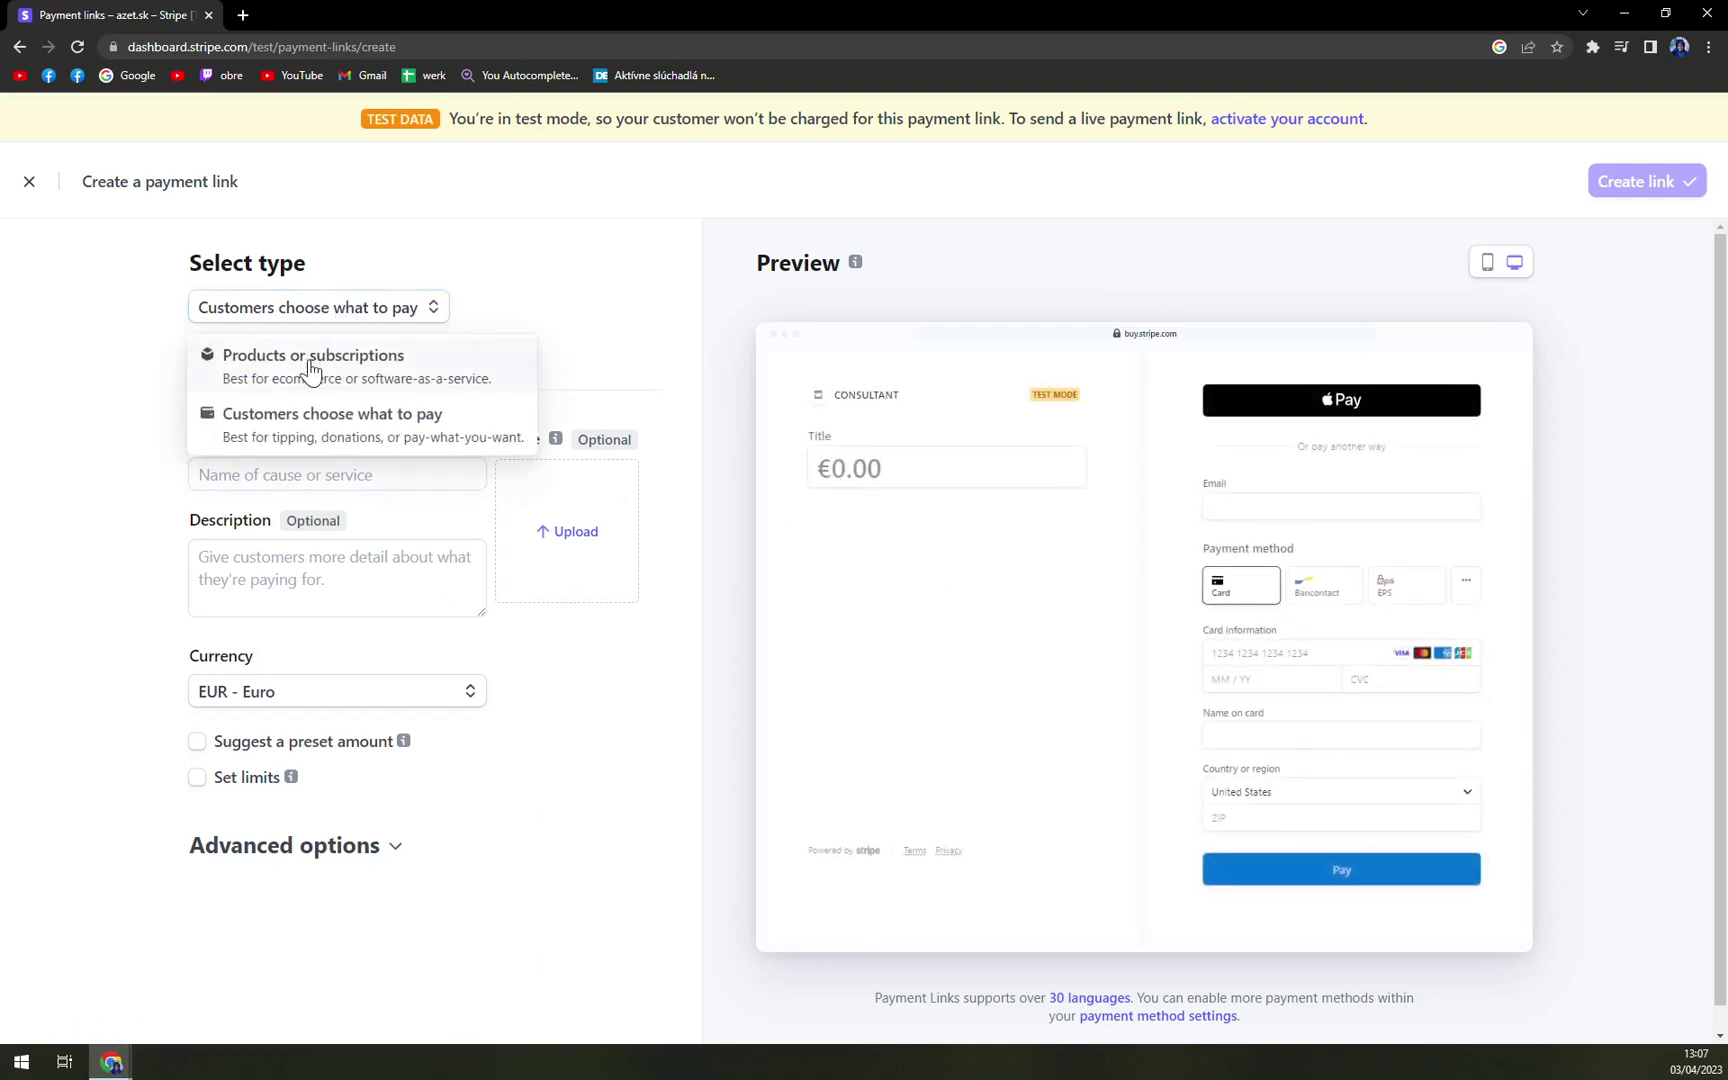
{"action": "left_click", "coordinate": [313, 368]}
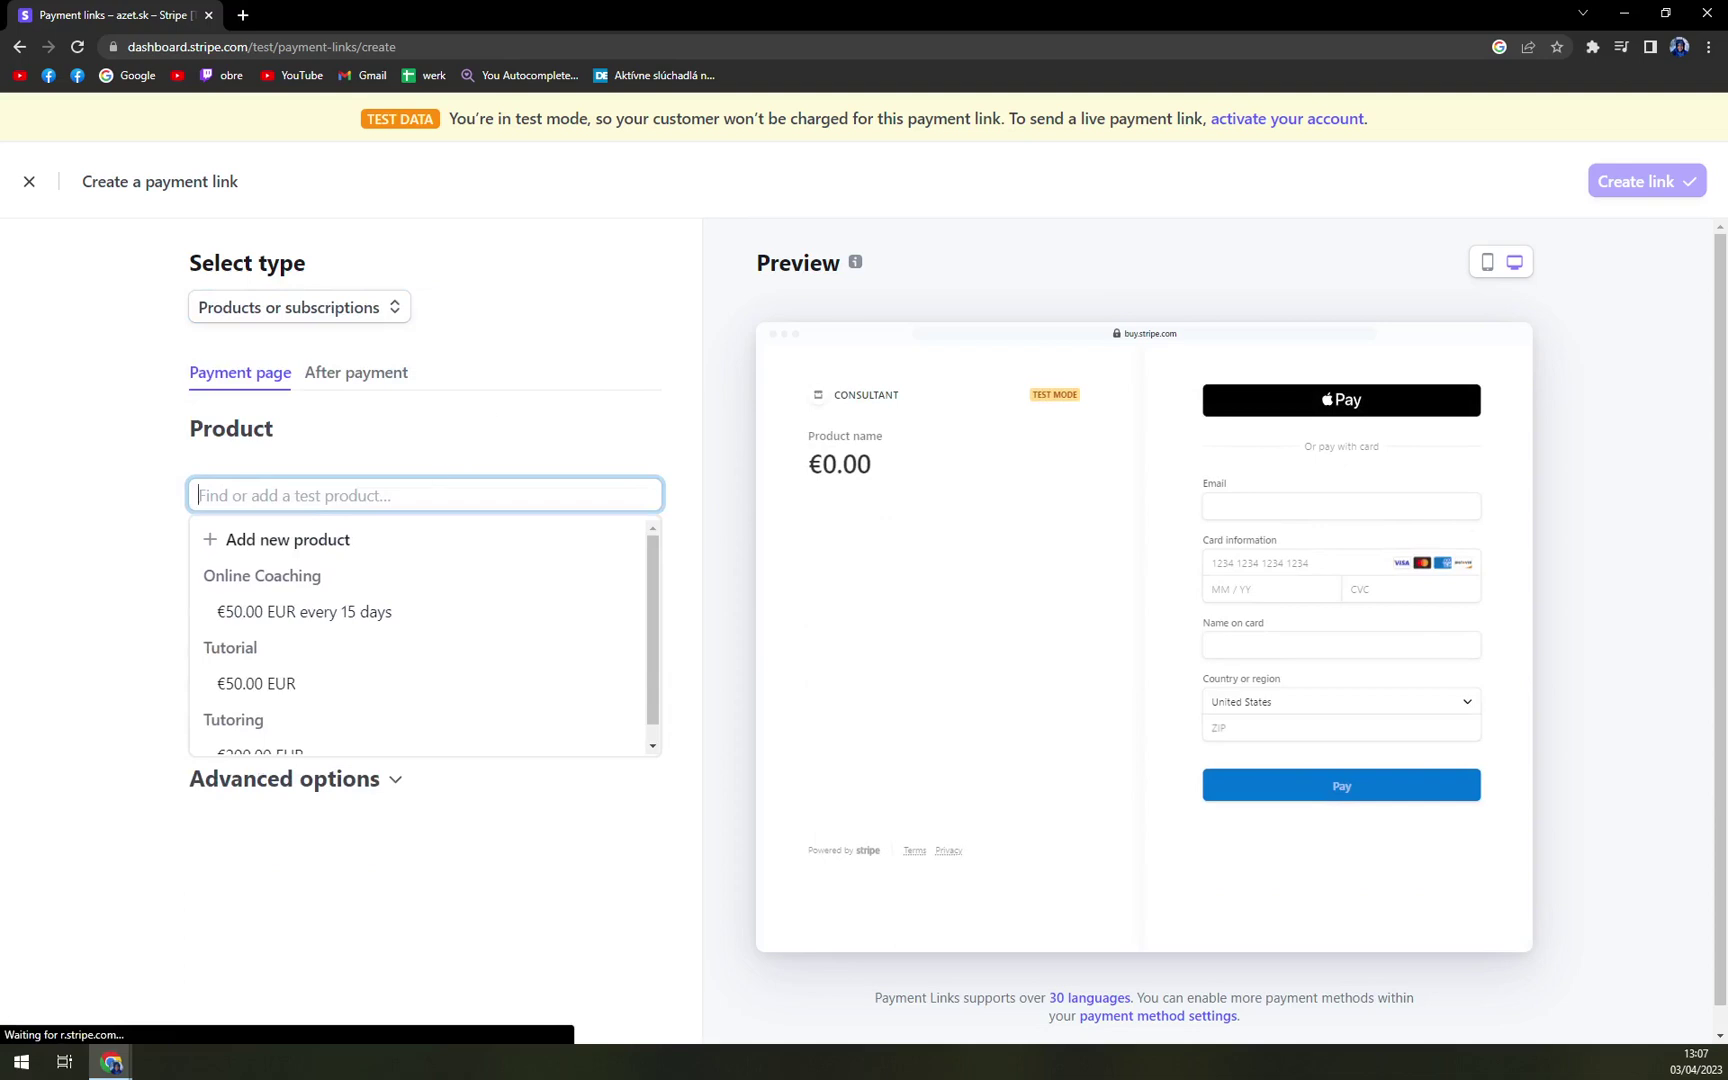
{"action": "left_click", "coordinate": [376, 620]}
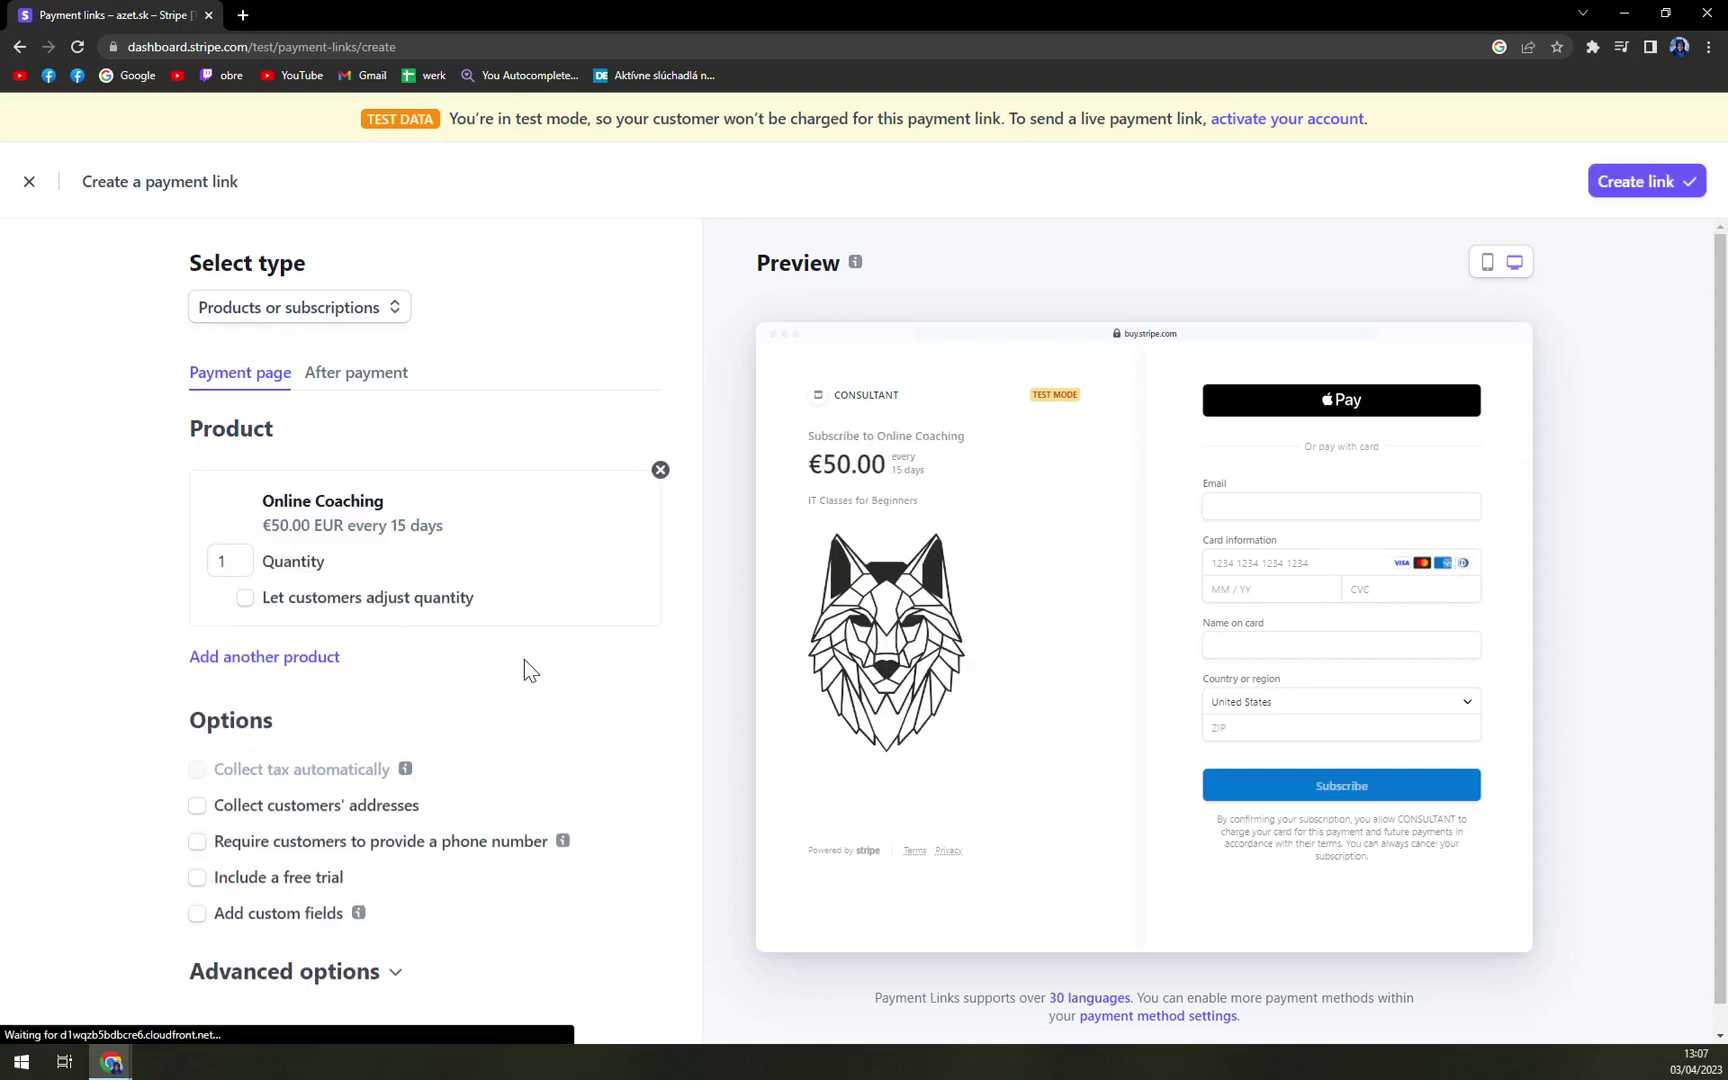
Collect billing addresses only, require a phone number, and expand the advanced options.
{"action": "scroll", "coordinate": [417, 609], "scroll_direction": "down", "scroll_amount": 1}
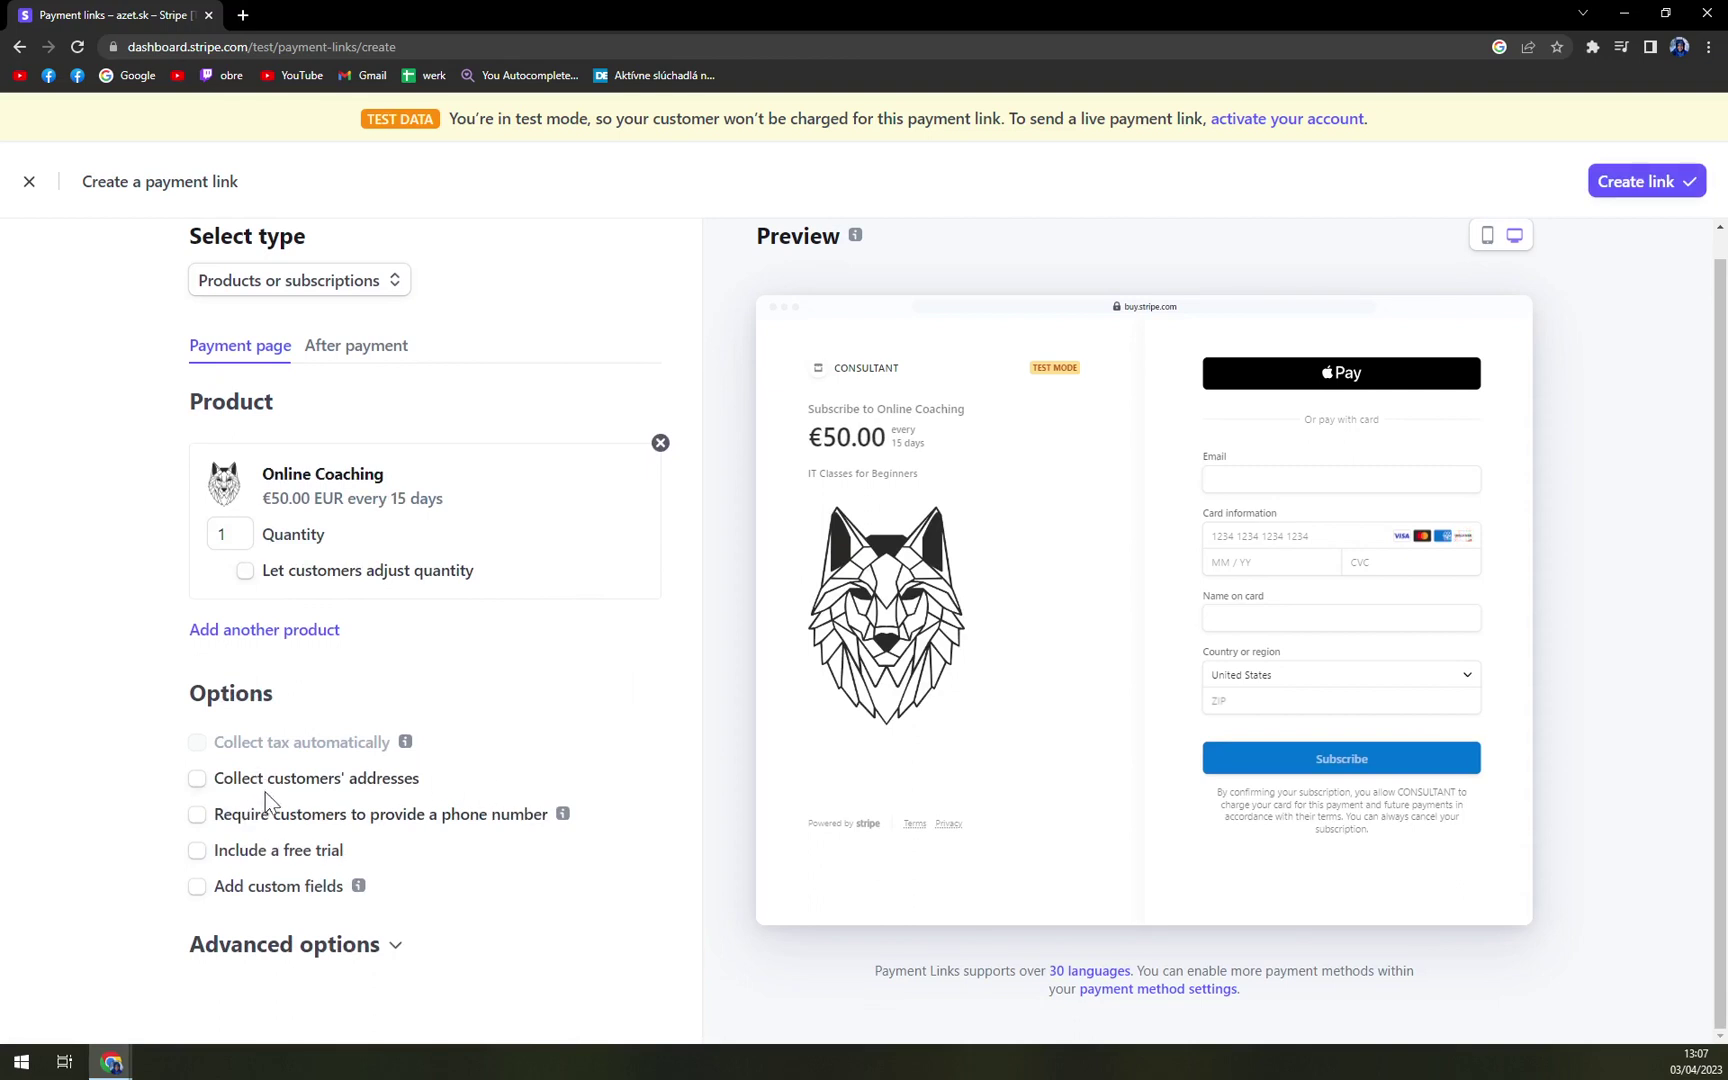
{"action": "left_click", "coordinate": [318, 779]}
{"action": "scroll", "coordinate": [430, 782], "scroll_direction": "down", "scroll_amount": 1}
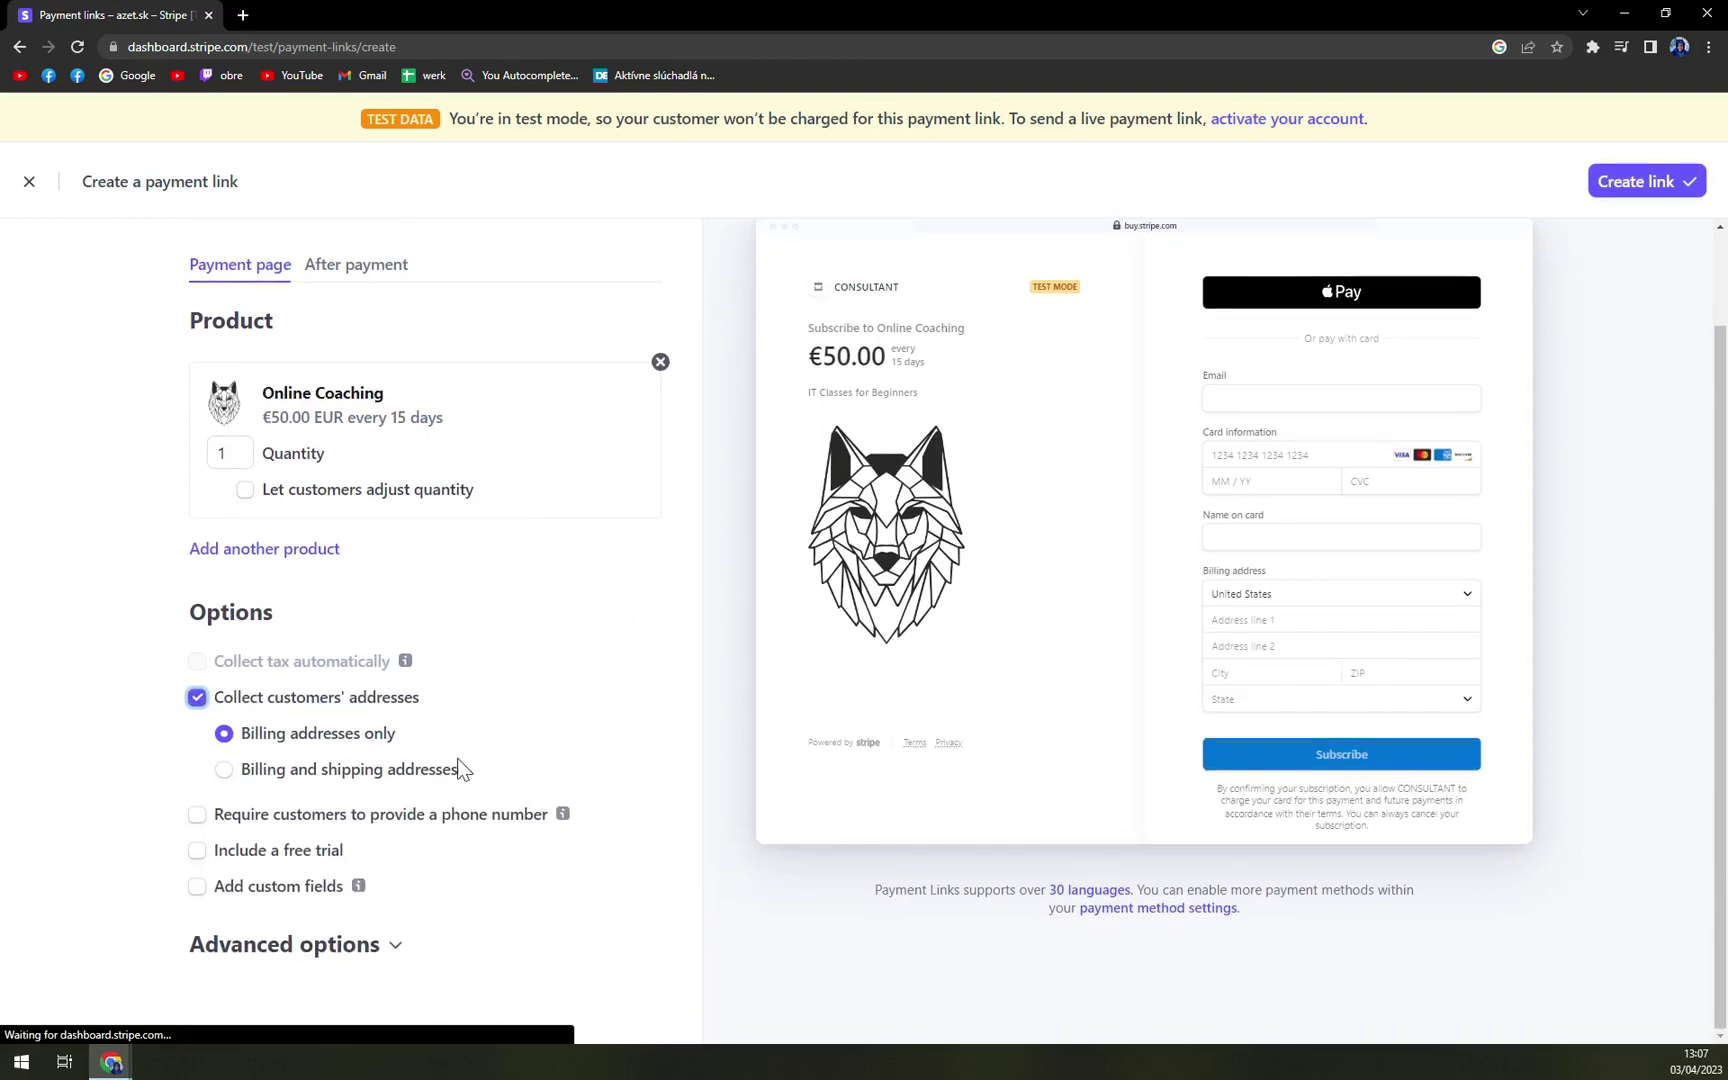
{"action": "left_click", "coordinate": [441, 779]}
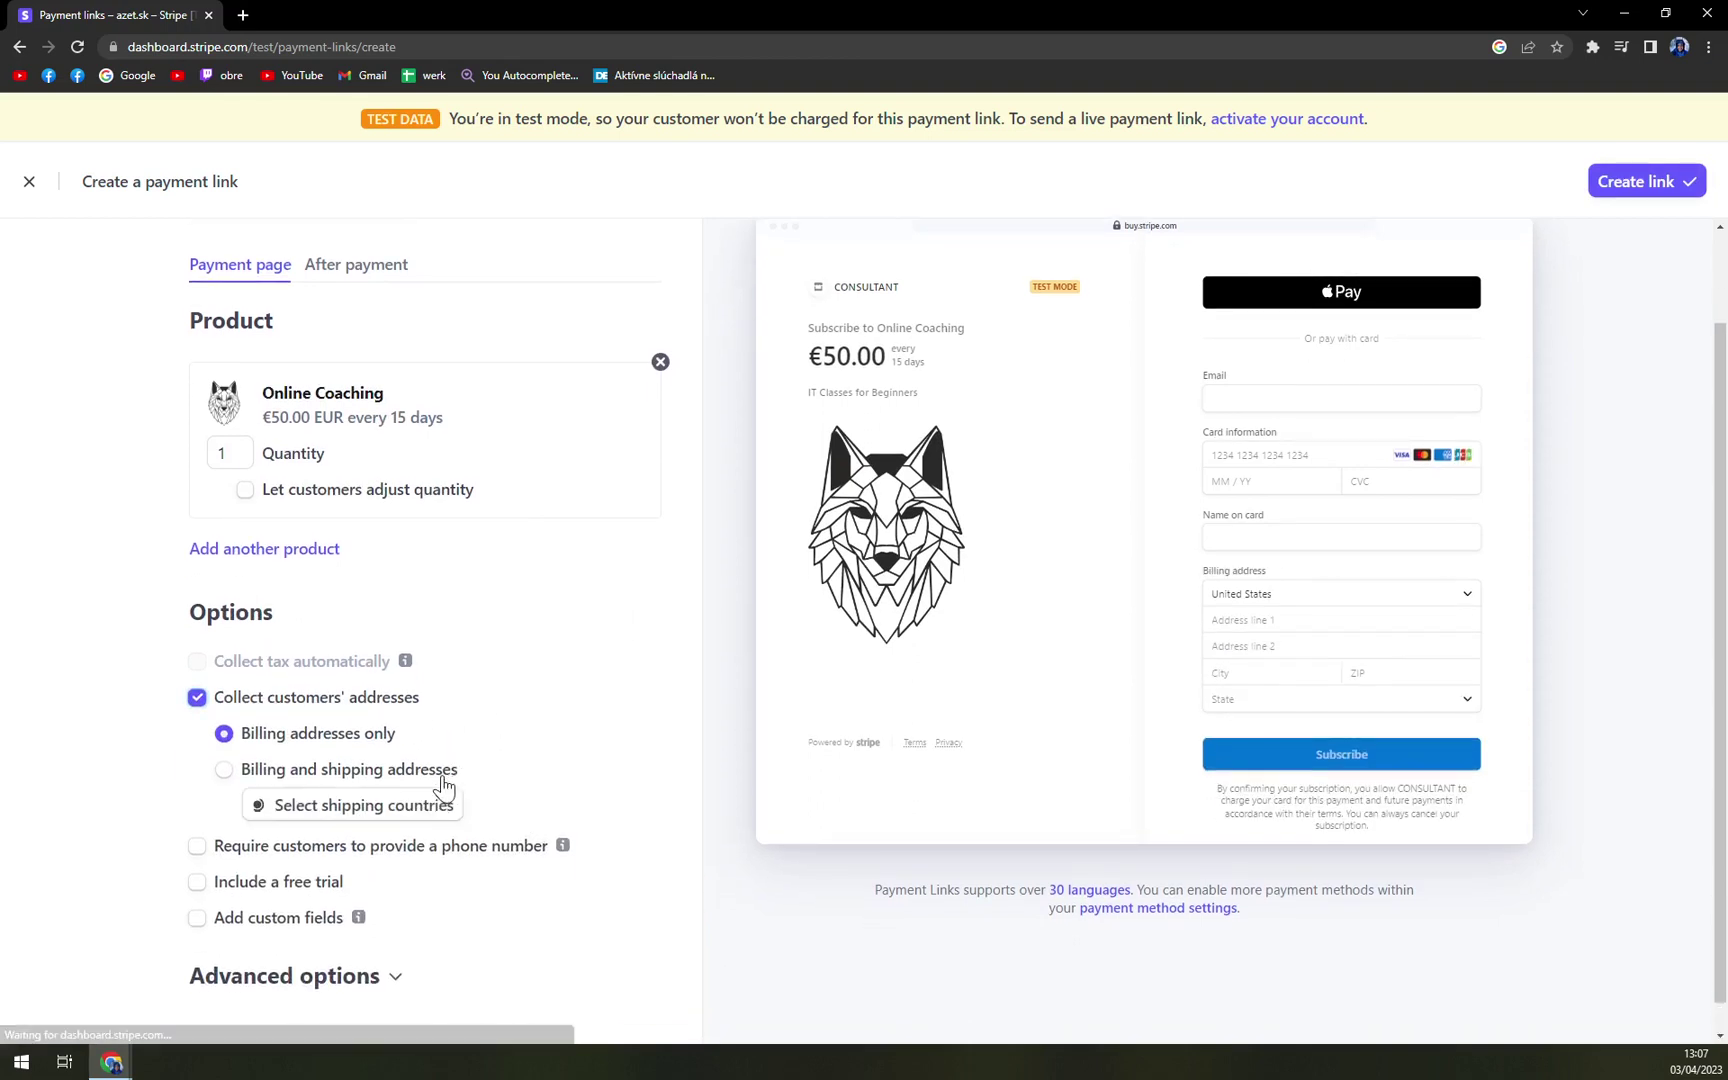
{"action": "left_click", "coordinate": [304, 737]}
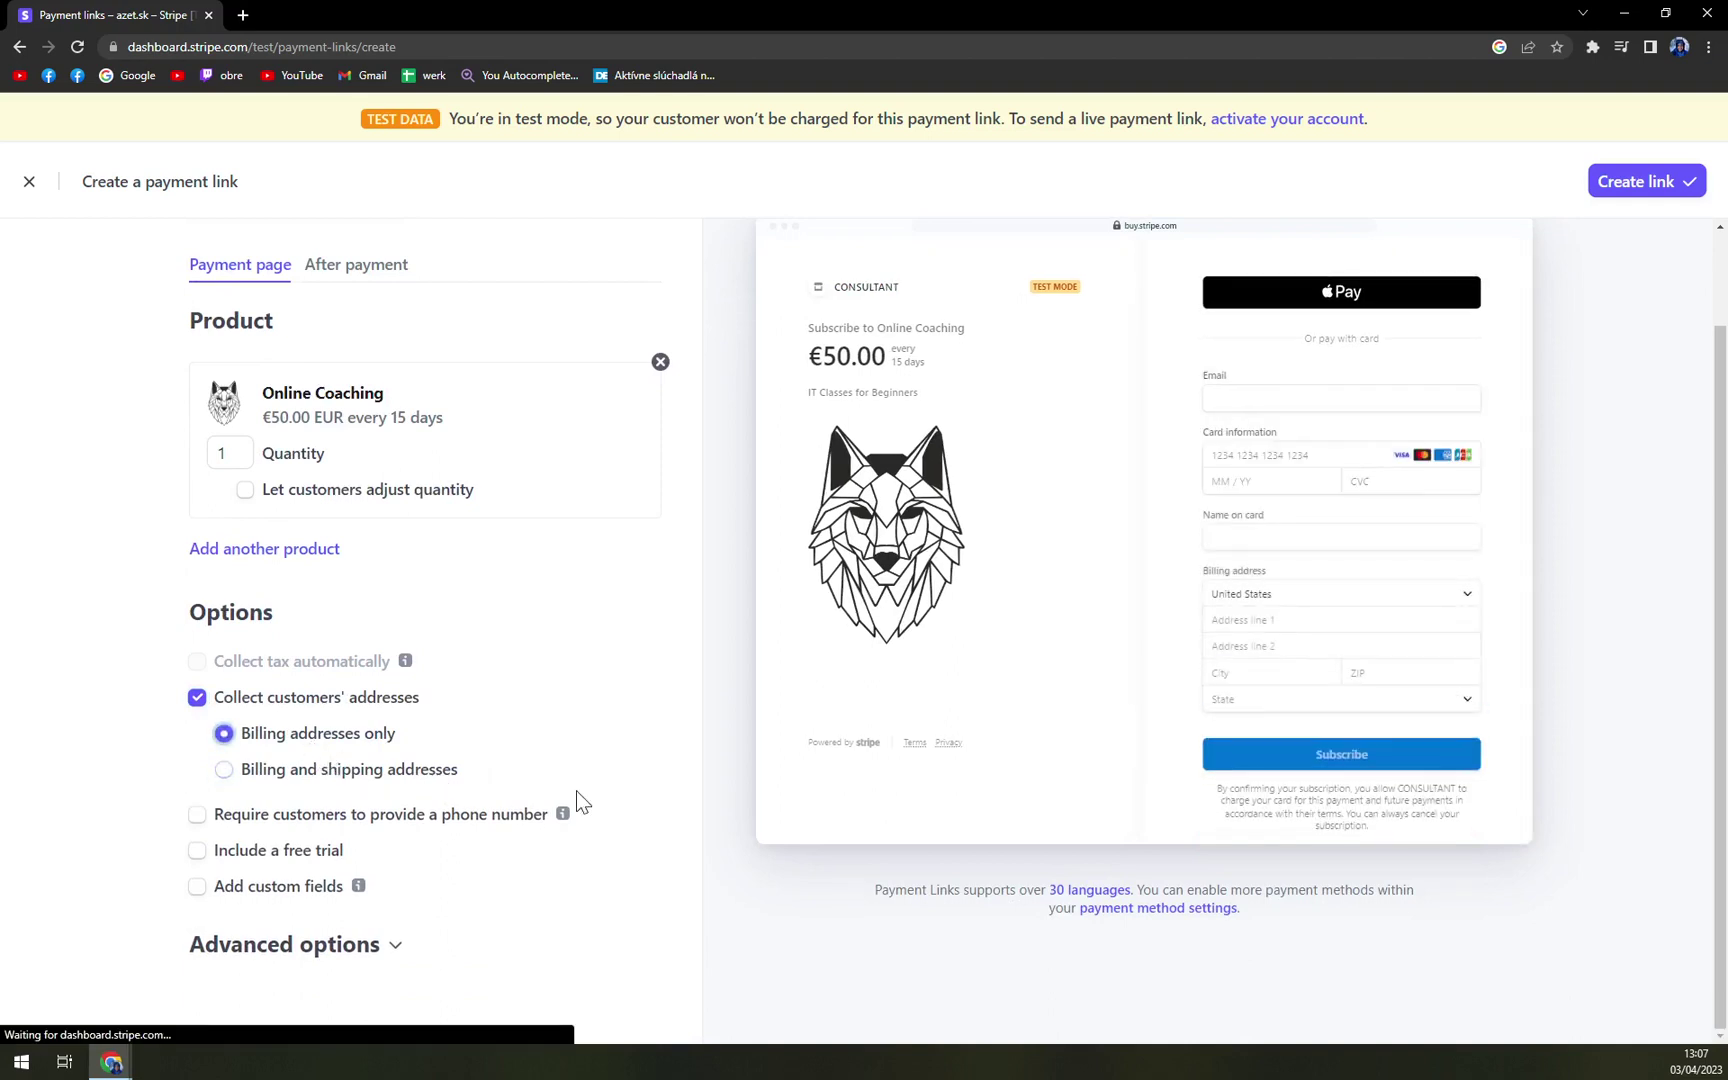
{"action": "left_click", "coordinate": [445, 826]}
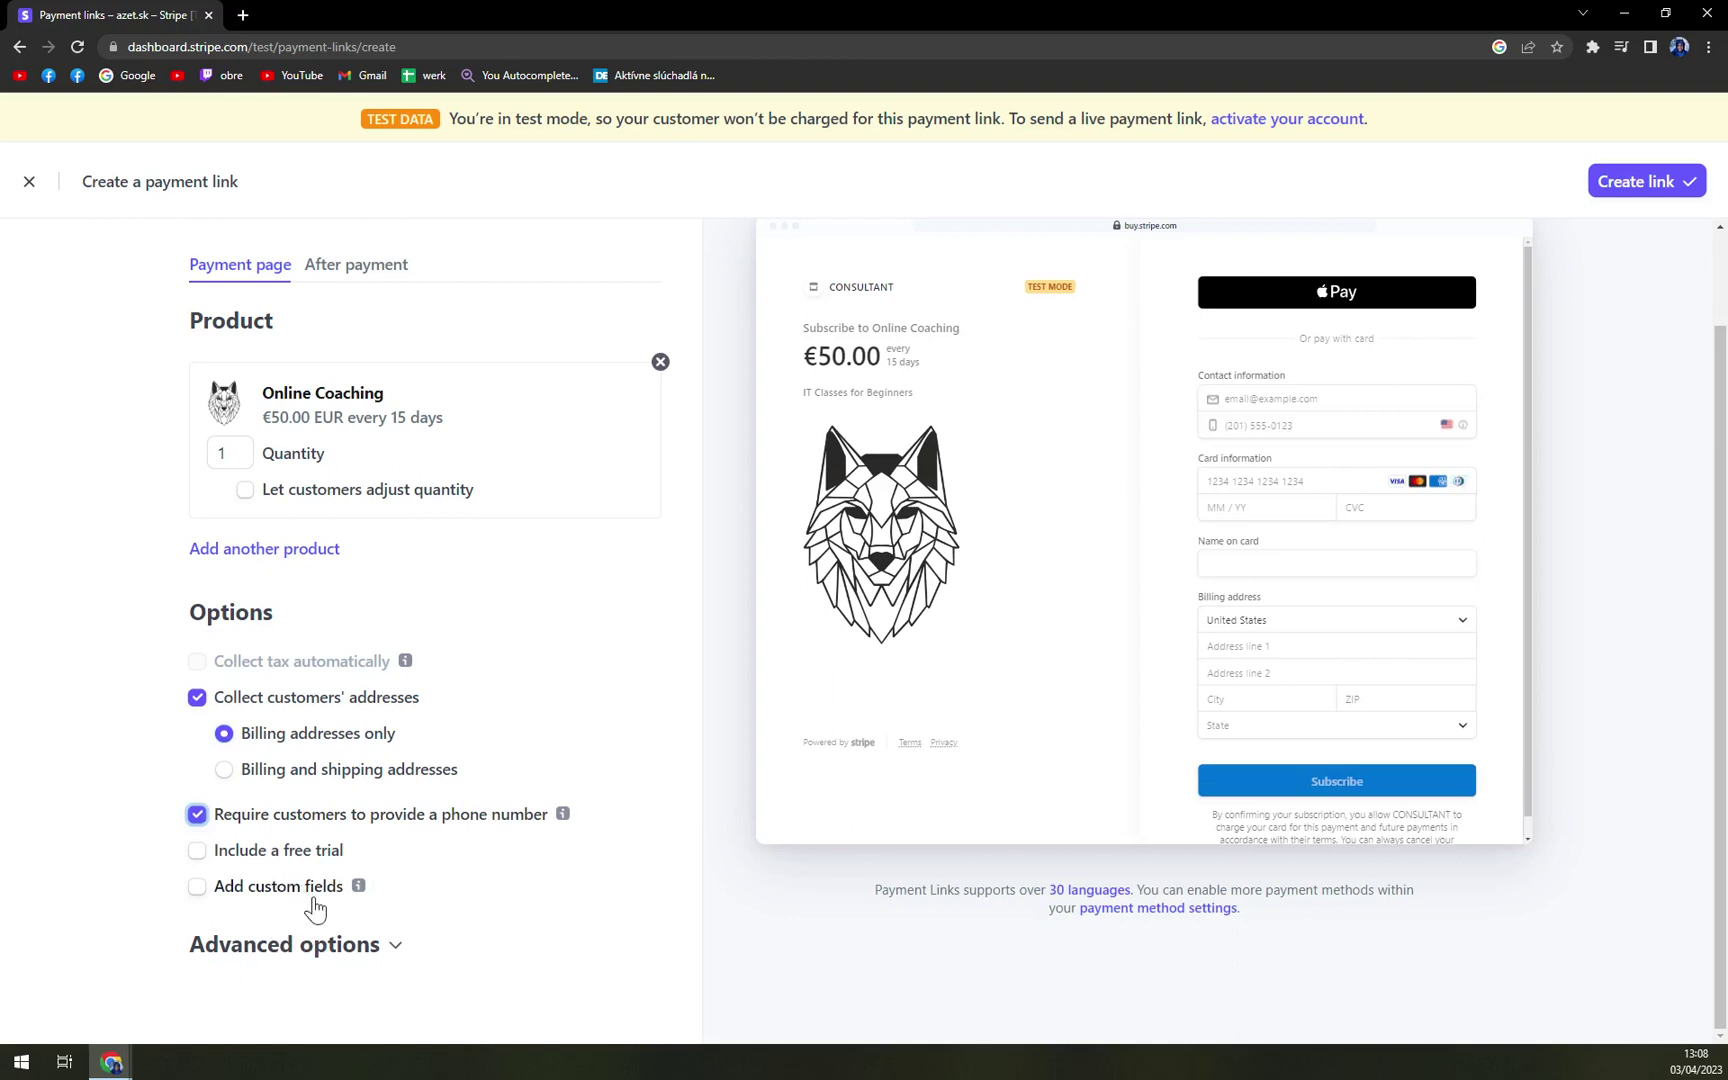
{"action": "left_click", "coordinate": [338, 946]}
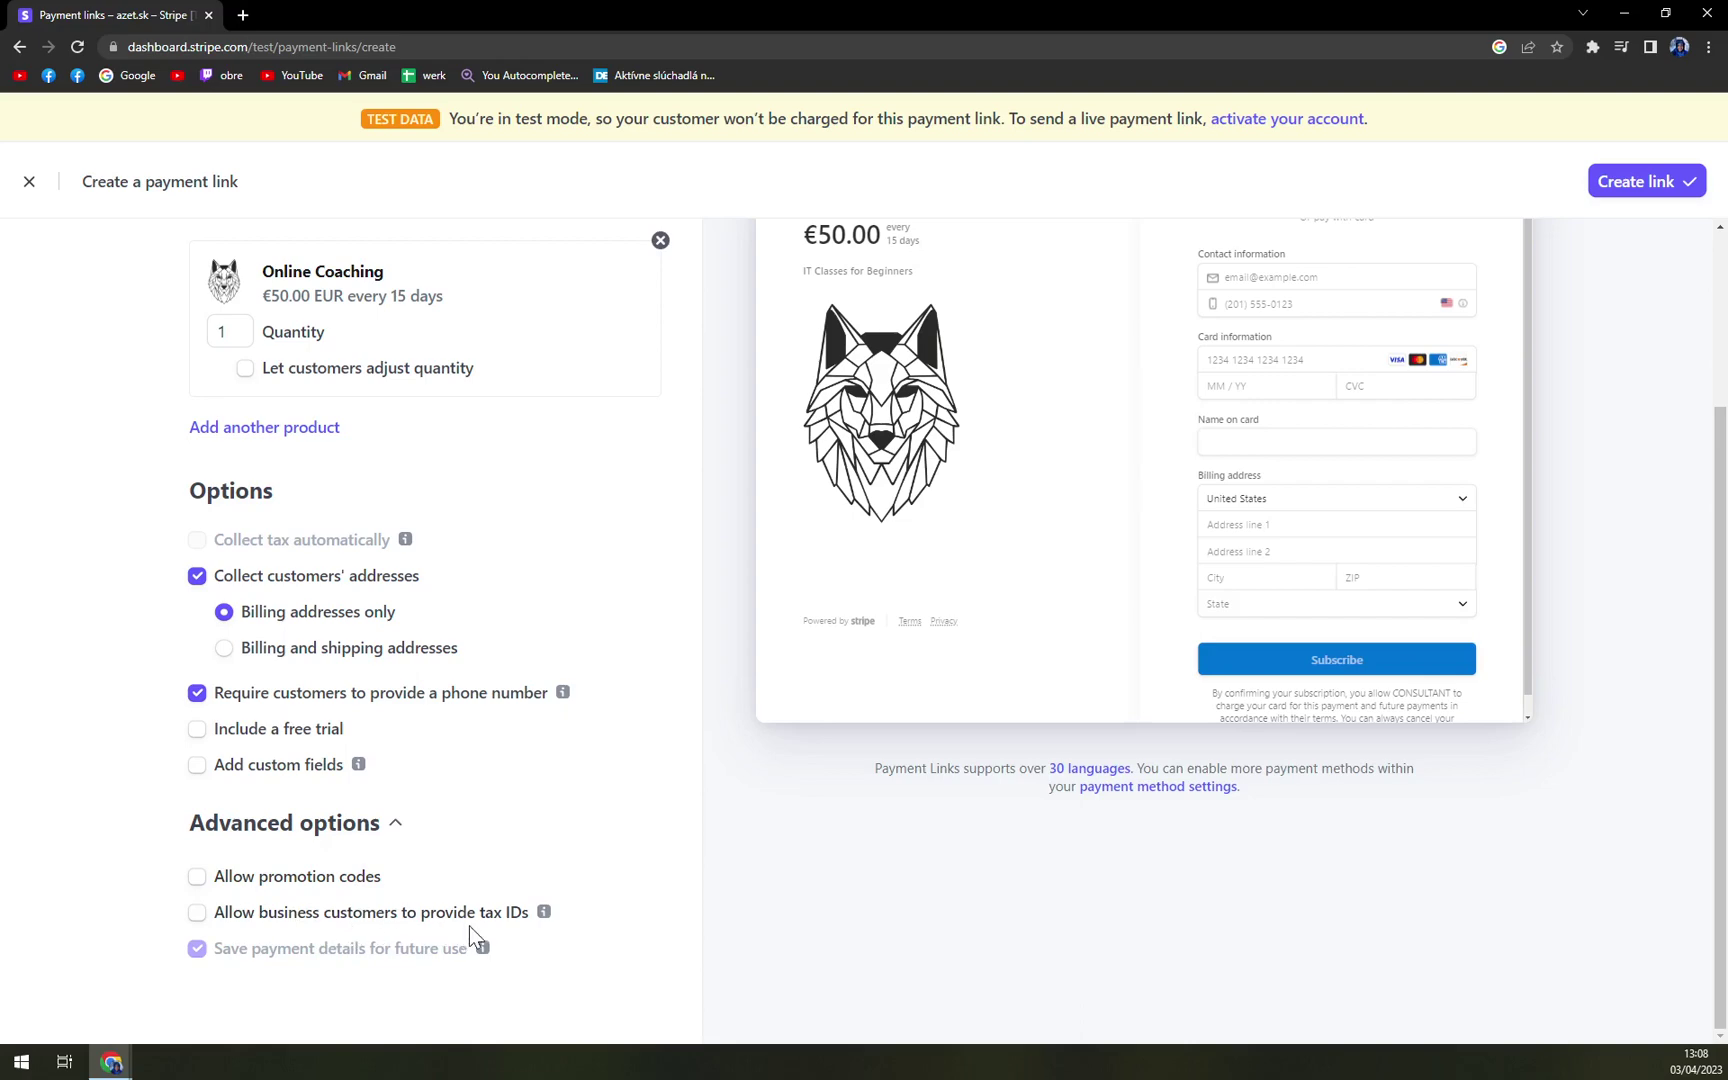
{"action": "scroll", "coordinate": [605, 888], "scroll_direction": "up", "scroll_amount": 3}
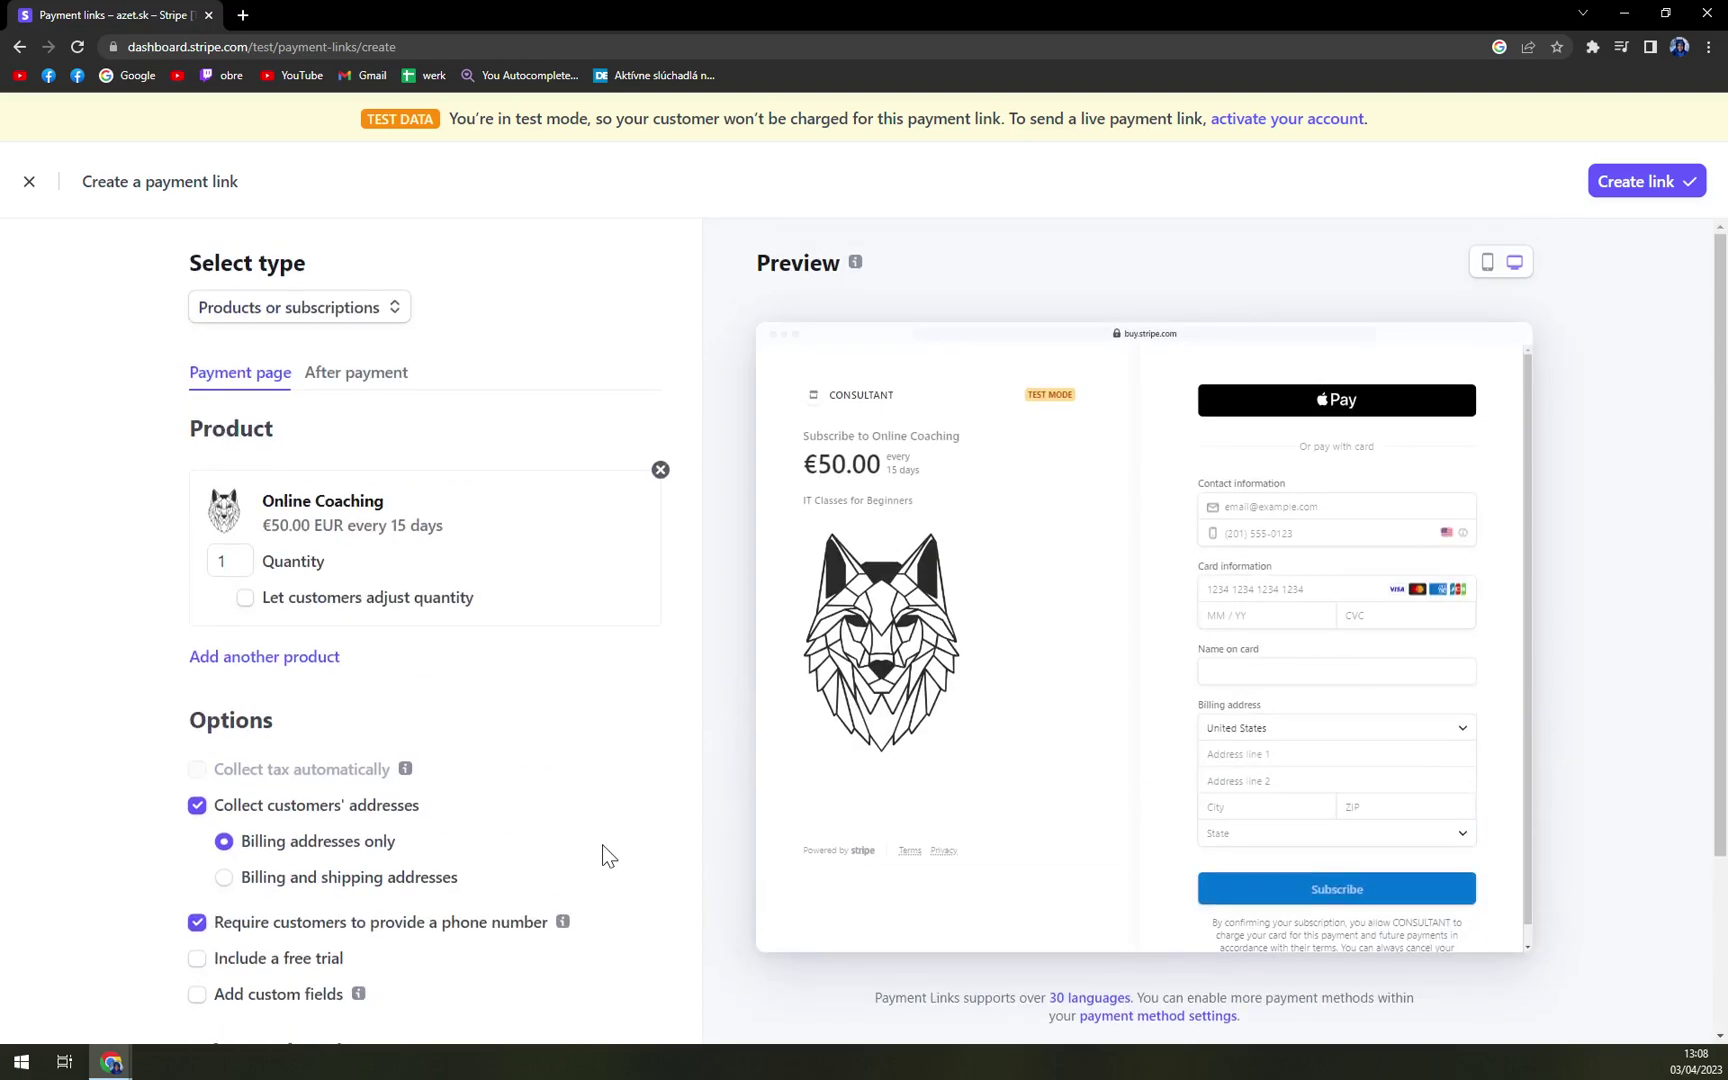
{"action": "scroll", "coordinate": [600, 865], "scroll_direction": "down", "scroll_amount": 2}
{"action": "scroll", "coordinate": [576, 905], "scroll_direction": "up", "scroll_amount": 2}
{"action": "scroll", "coordinate": [575, 912], "scroll_direction": "up", "scroll_amount": 1}
Create the Online Coaching link, copy its buy.stripe.com URL, and open a new browser tab.
{"action": "left_click", "coordinate": [1640, 181]}
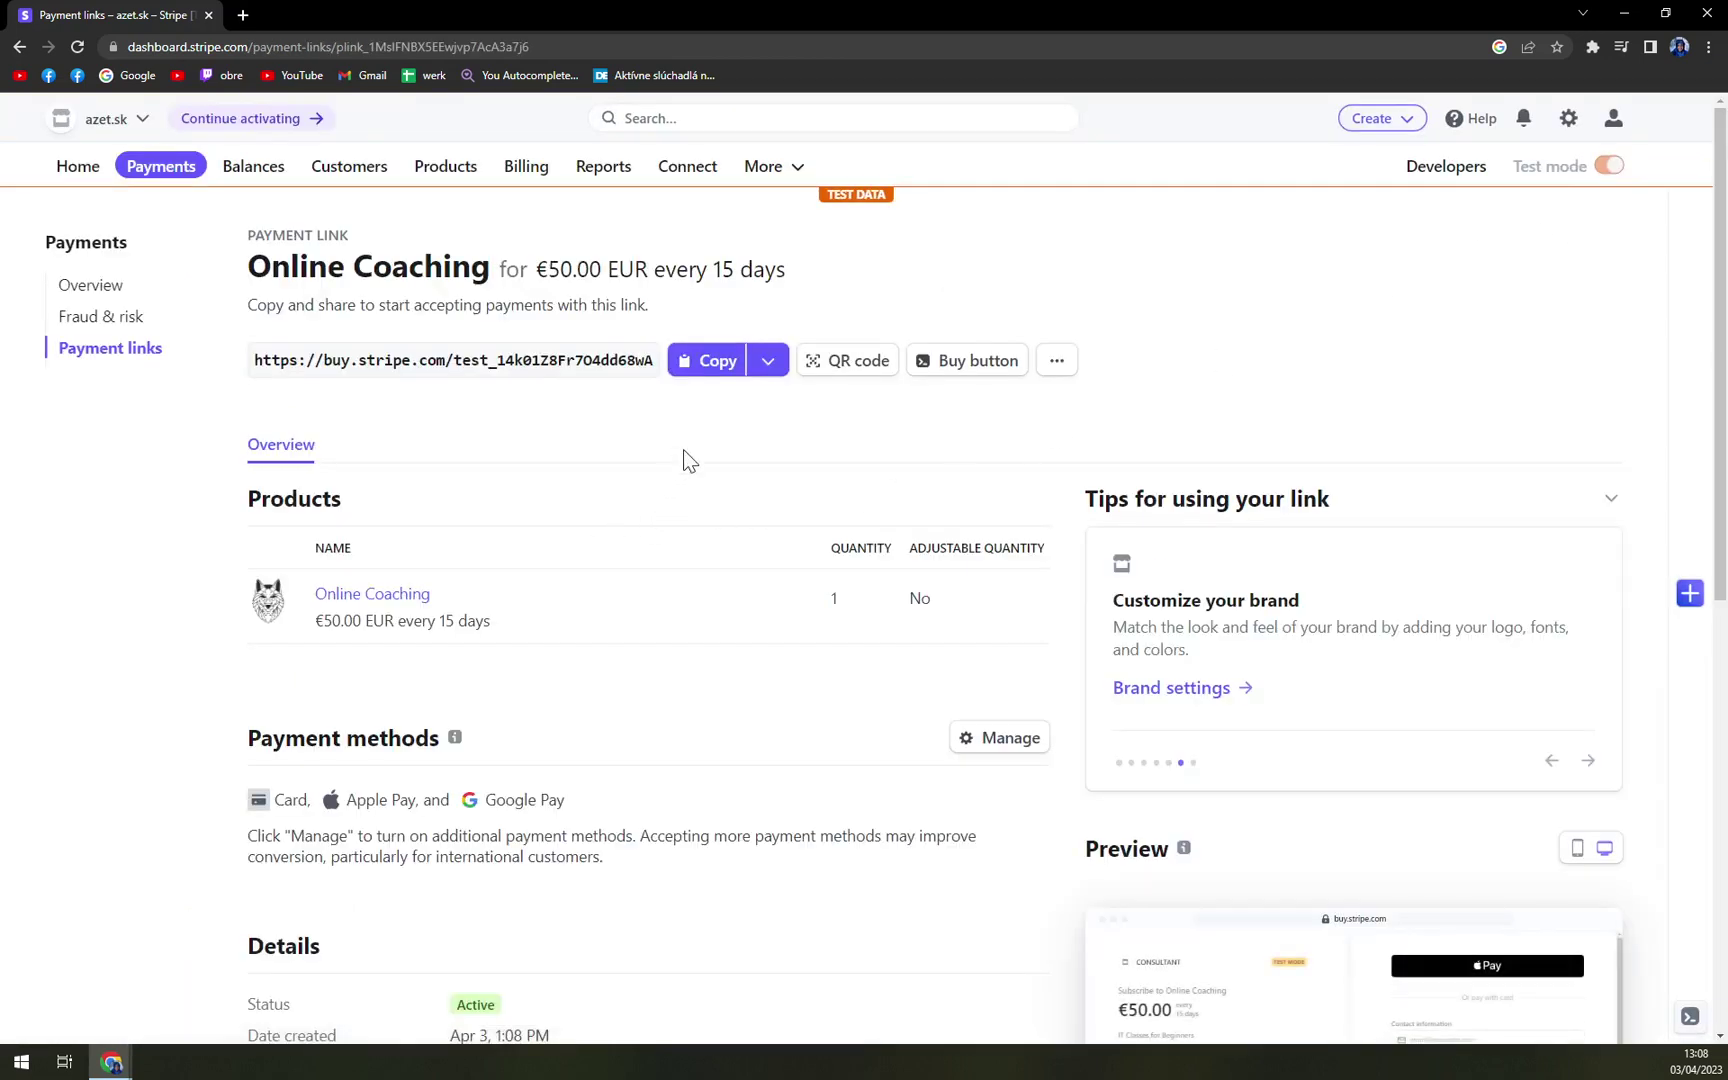
{"action": "left_click", "coordinate": [722, 366]}
{"action": "left_click", "coordinate": [724, 374]}
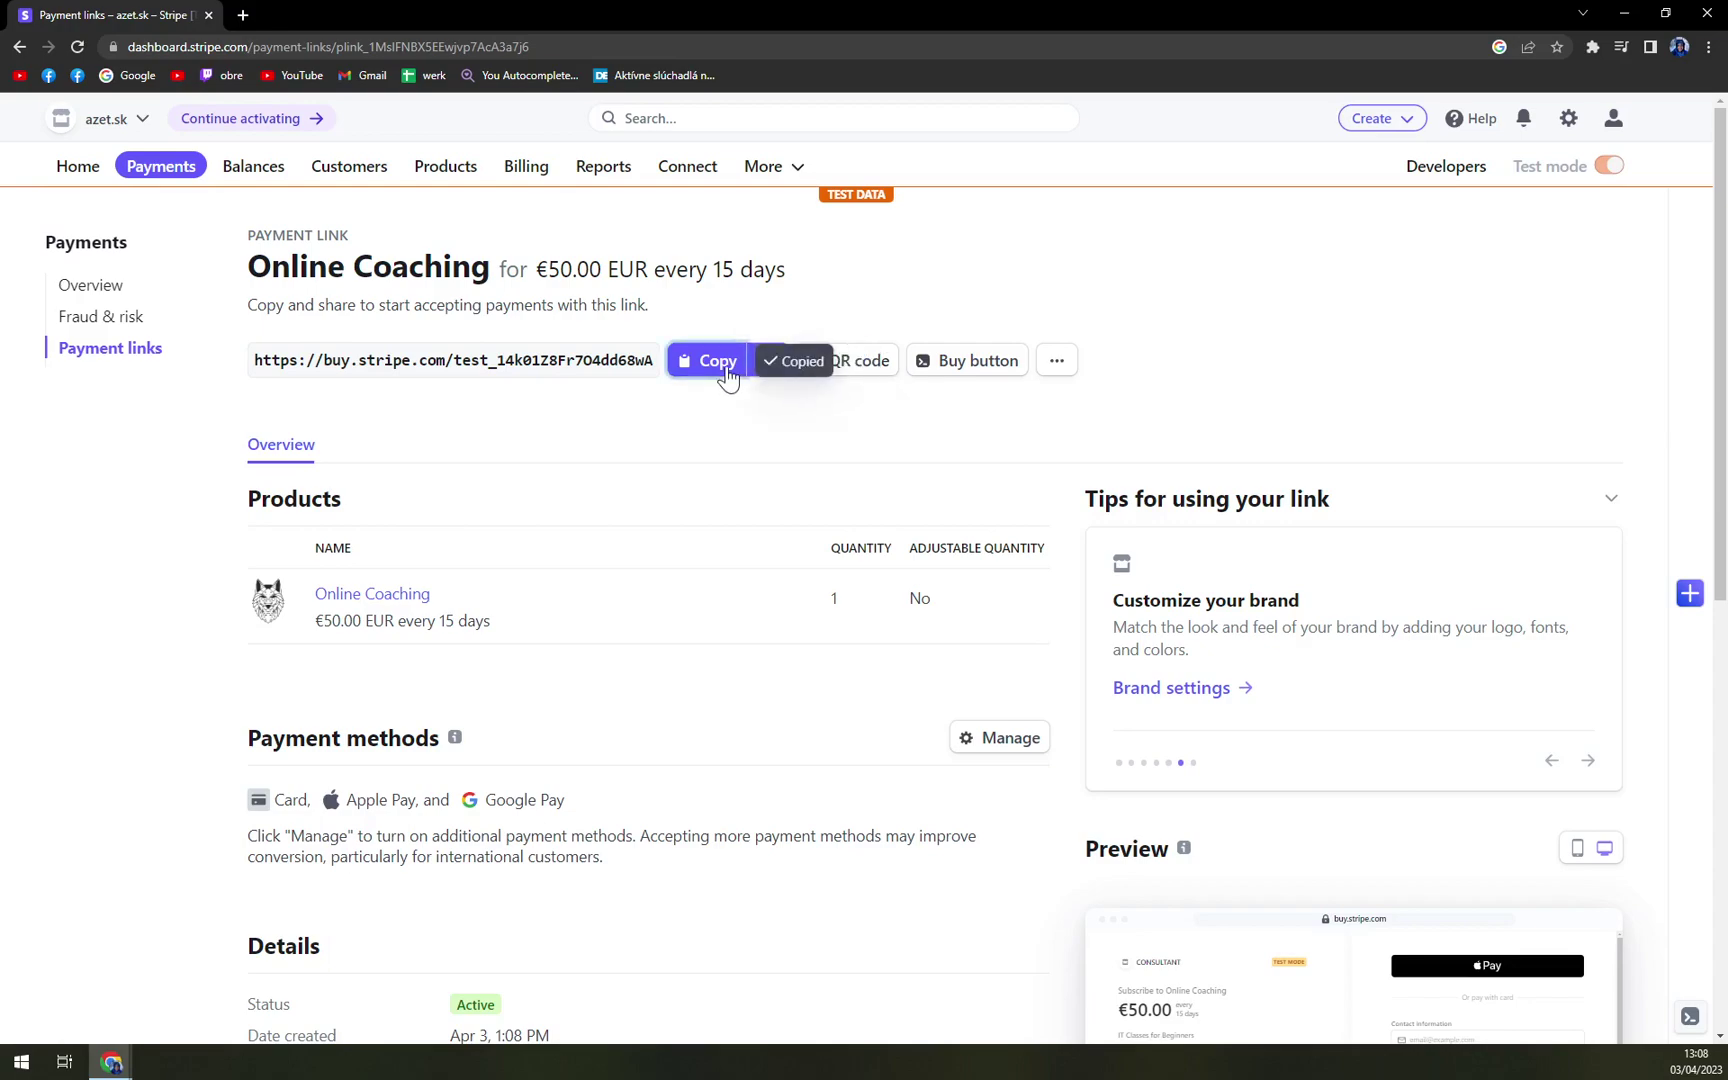
{"action": "left_click", "coordinate": [243, 14]}
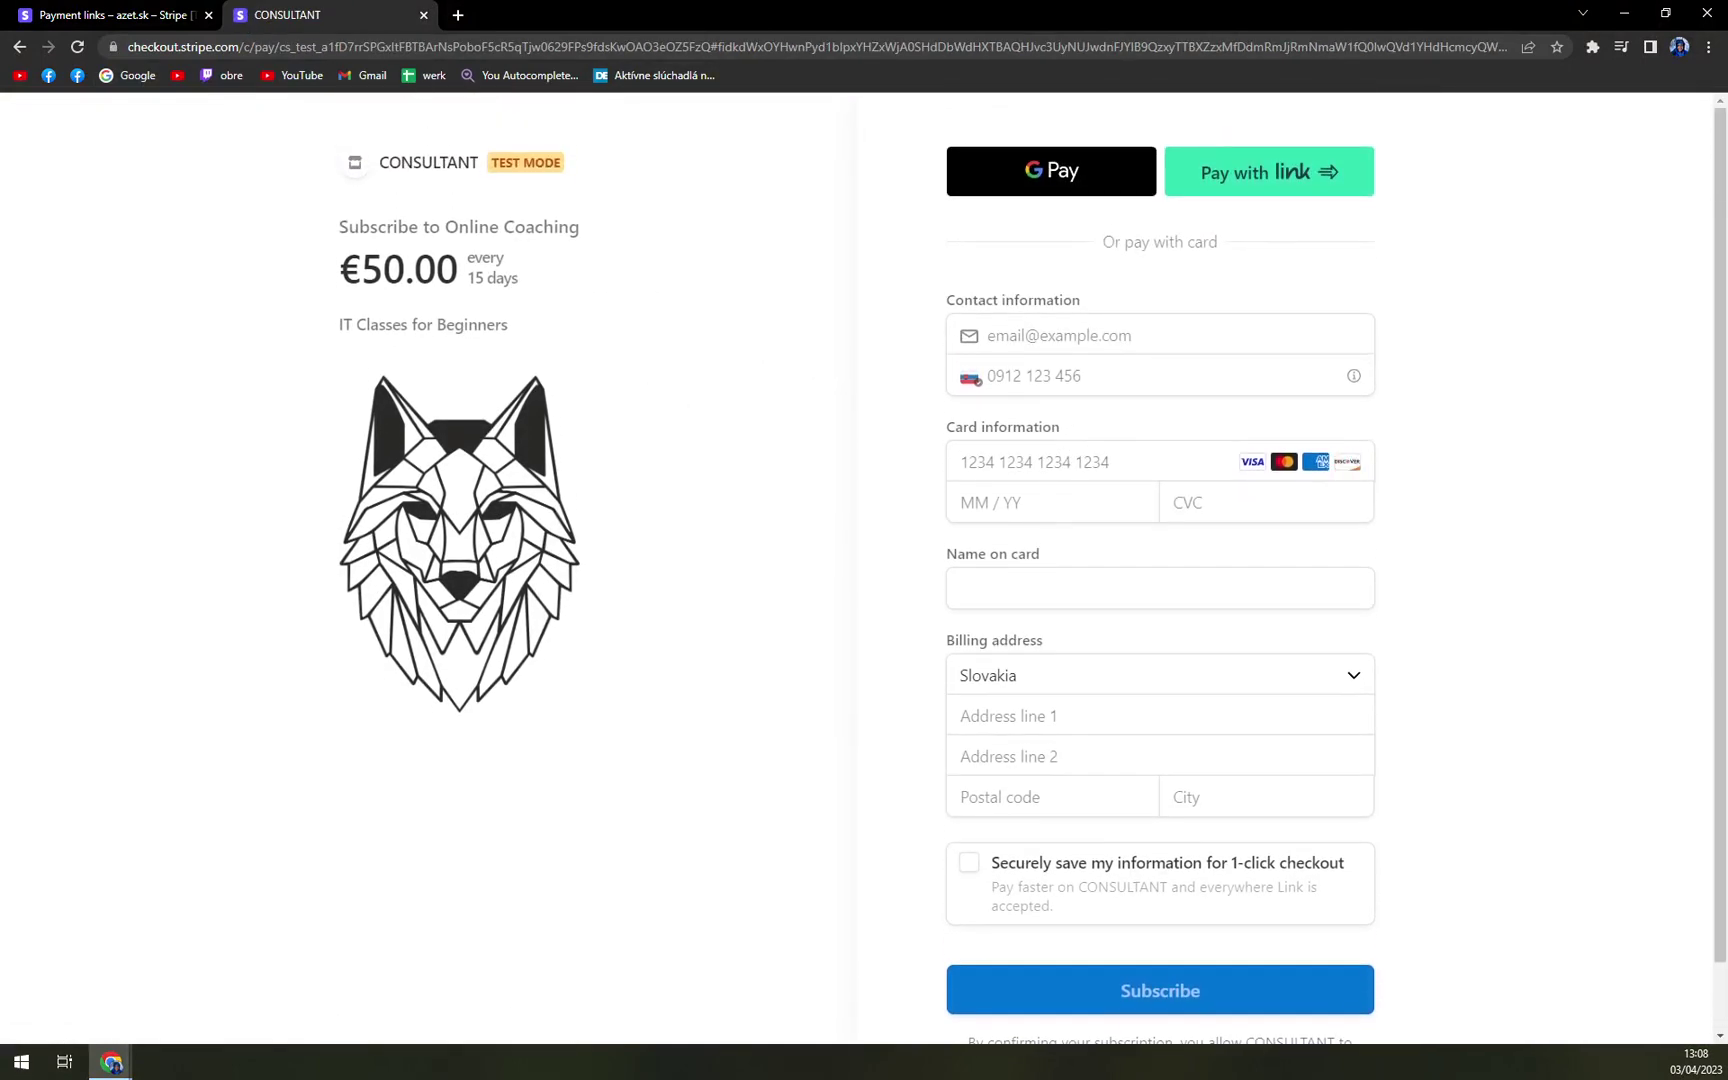
Inspect the checkout page's phone country-code list, leave Slovakia selected, and close the checkout tab.
{"action": "left_click", "coordinate": [970, 378]}
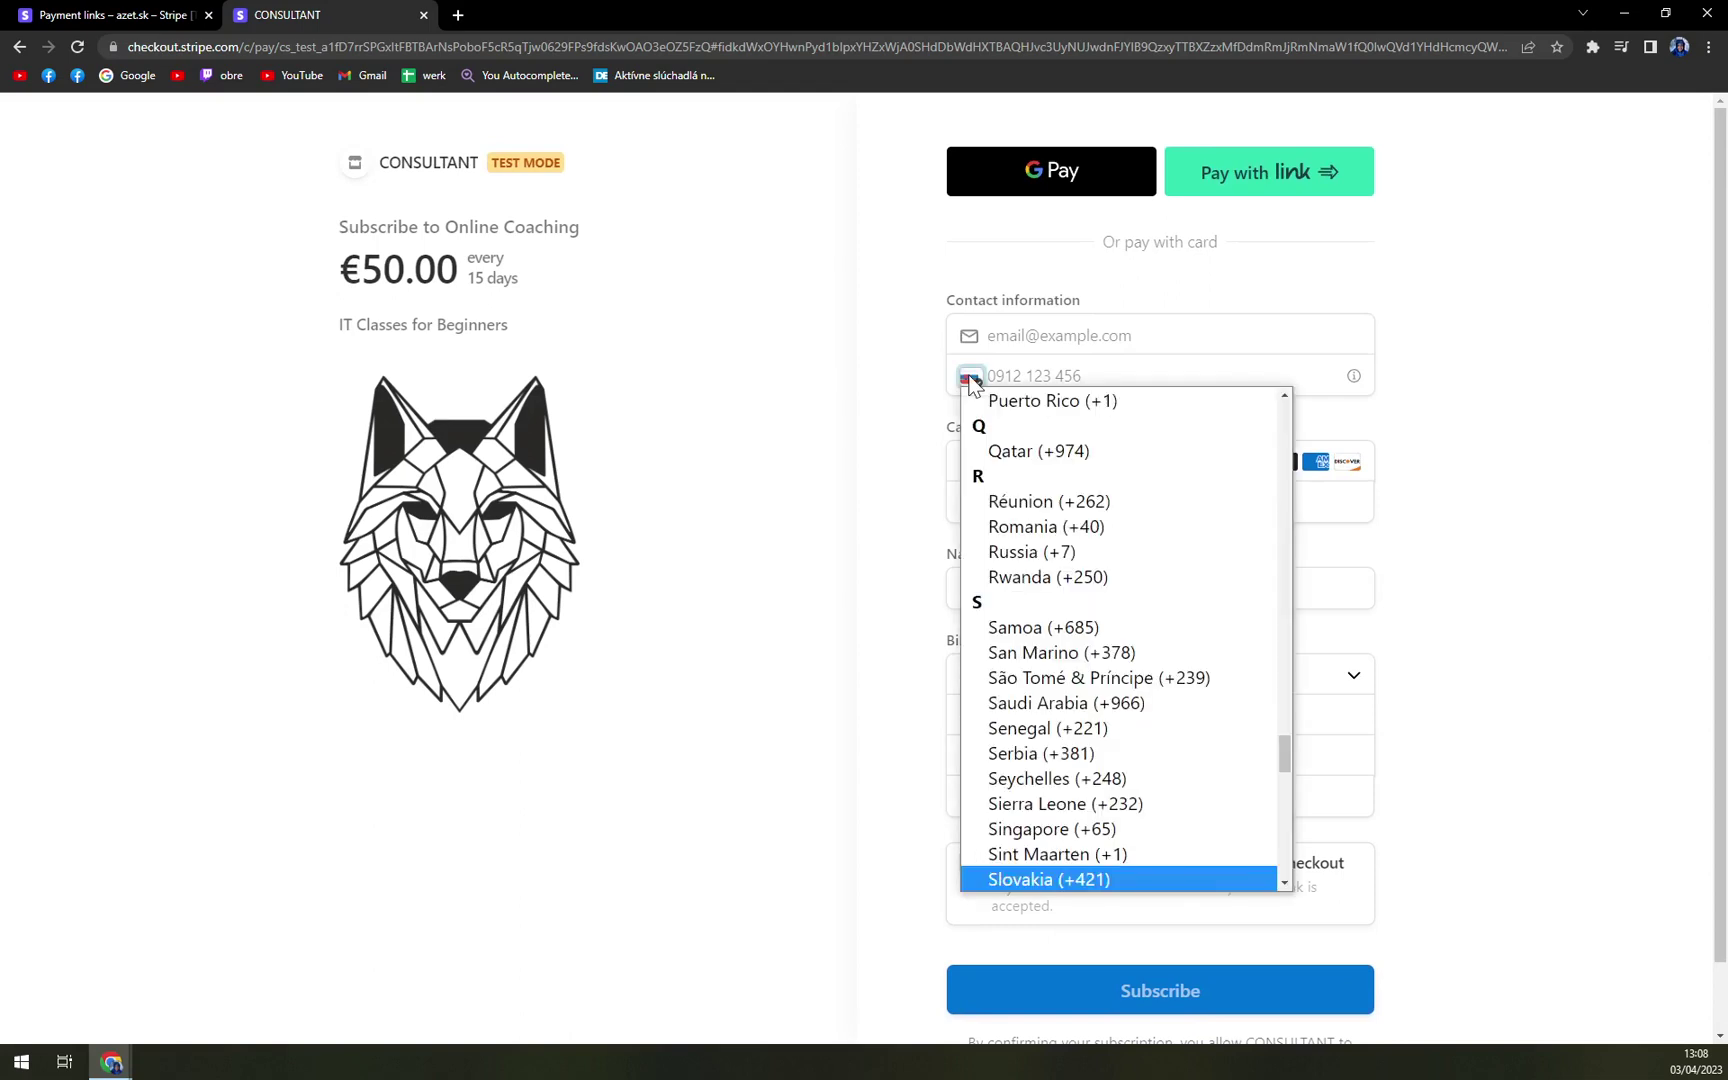
{"action": "left_click", "coordinate": [846, 374]}
{"action": "left_click", "coordinate": [971, 378]}
{"action": "left_click", "coordinate": [726, 700]}
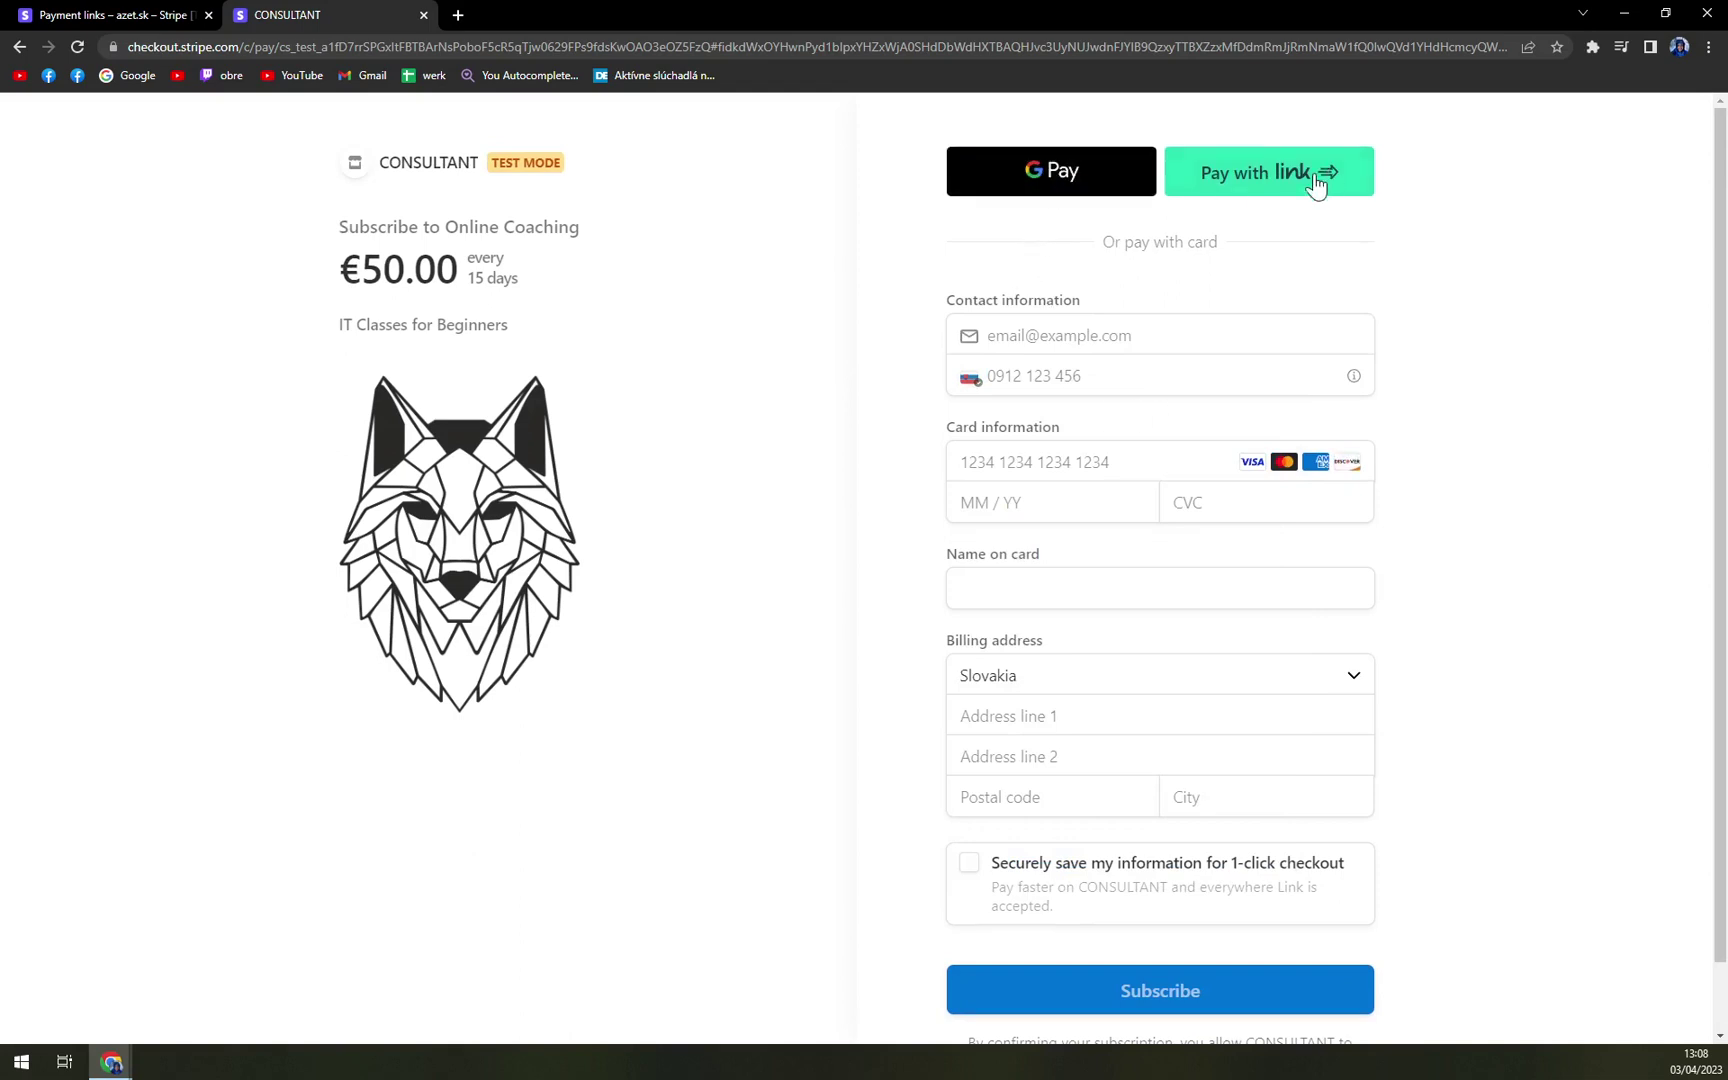
{"action": "left_click", "coordinate": [424, 15]}
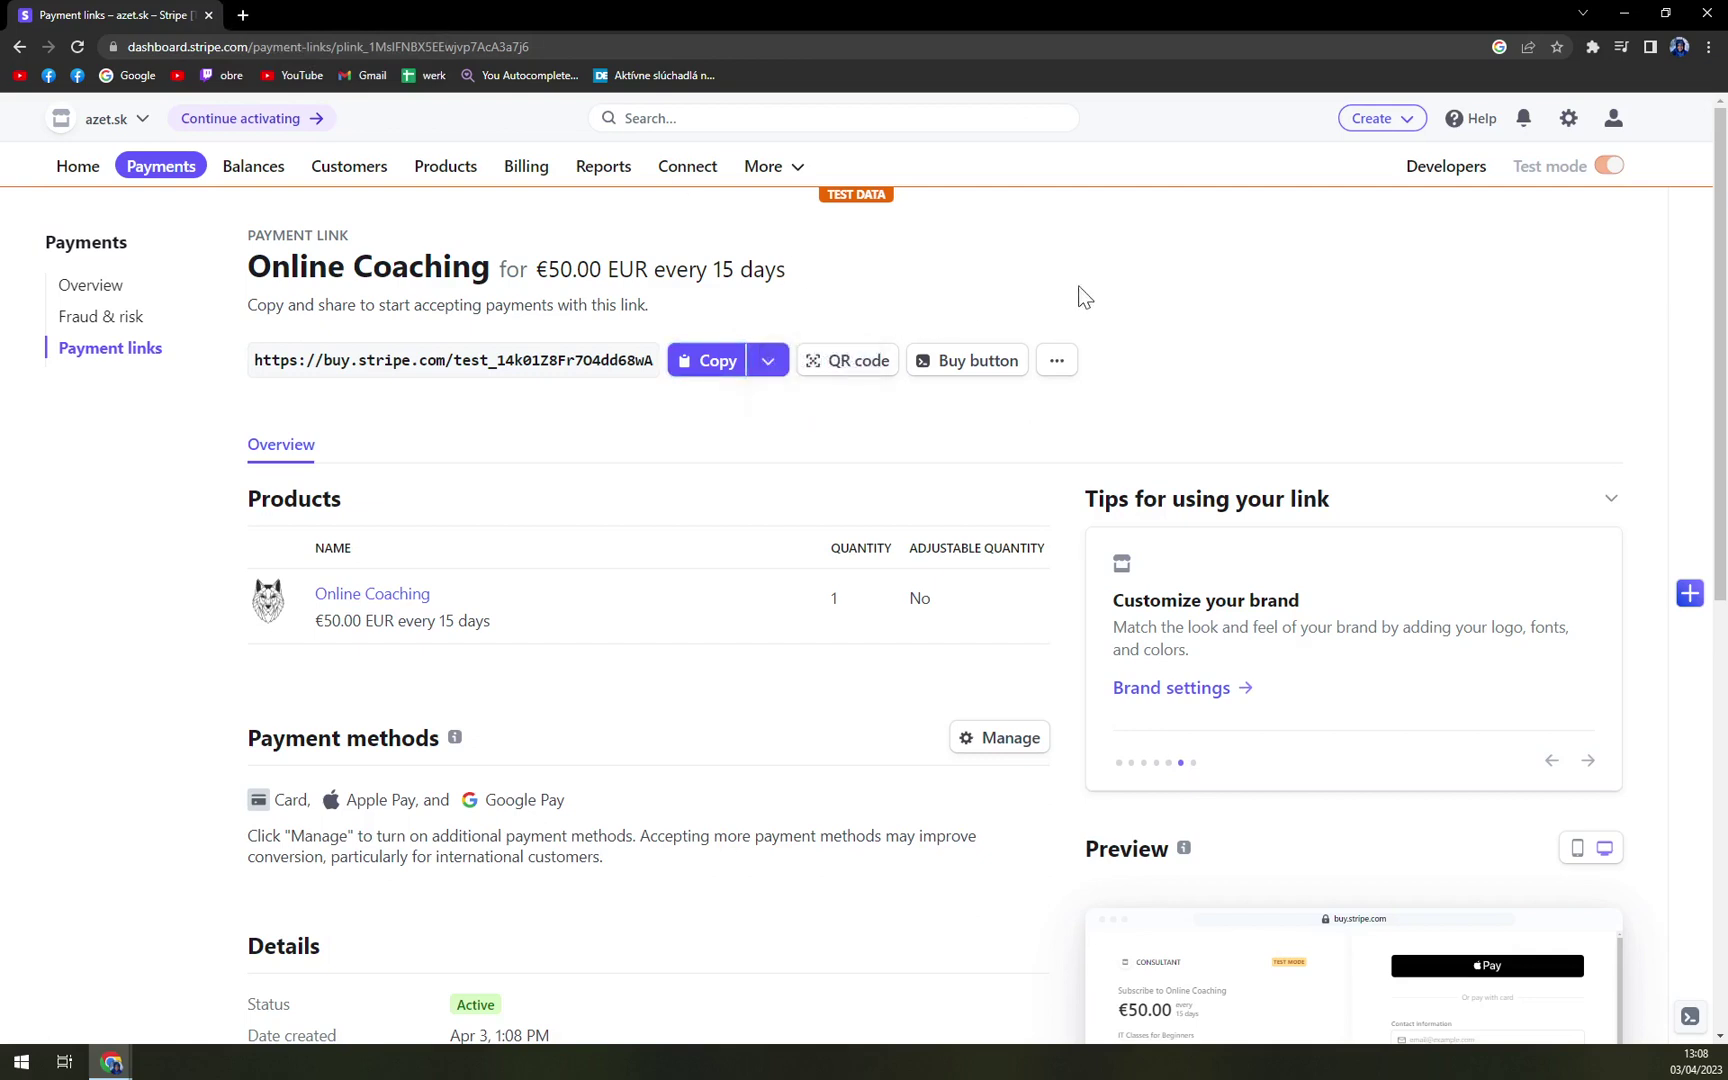
Display the scan-to-pay QR code for the Online Coaching payment link.
{"action": "left_click", "coordinate": [886, 378]}
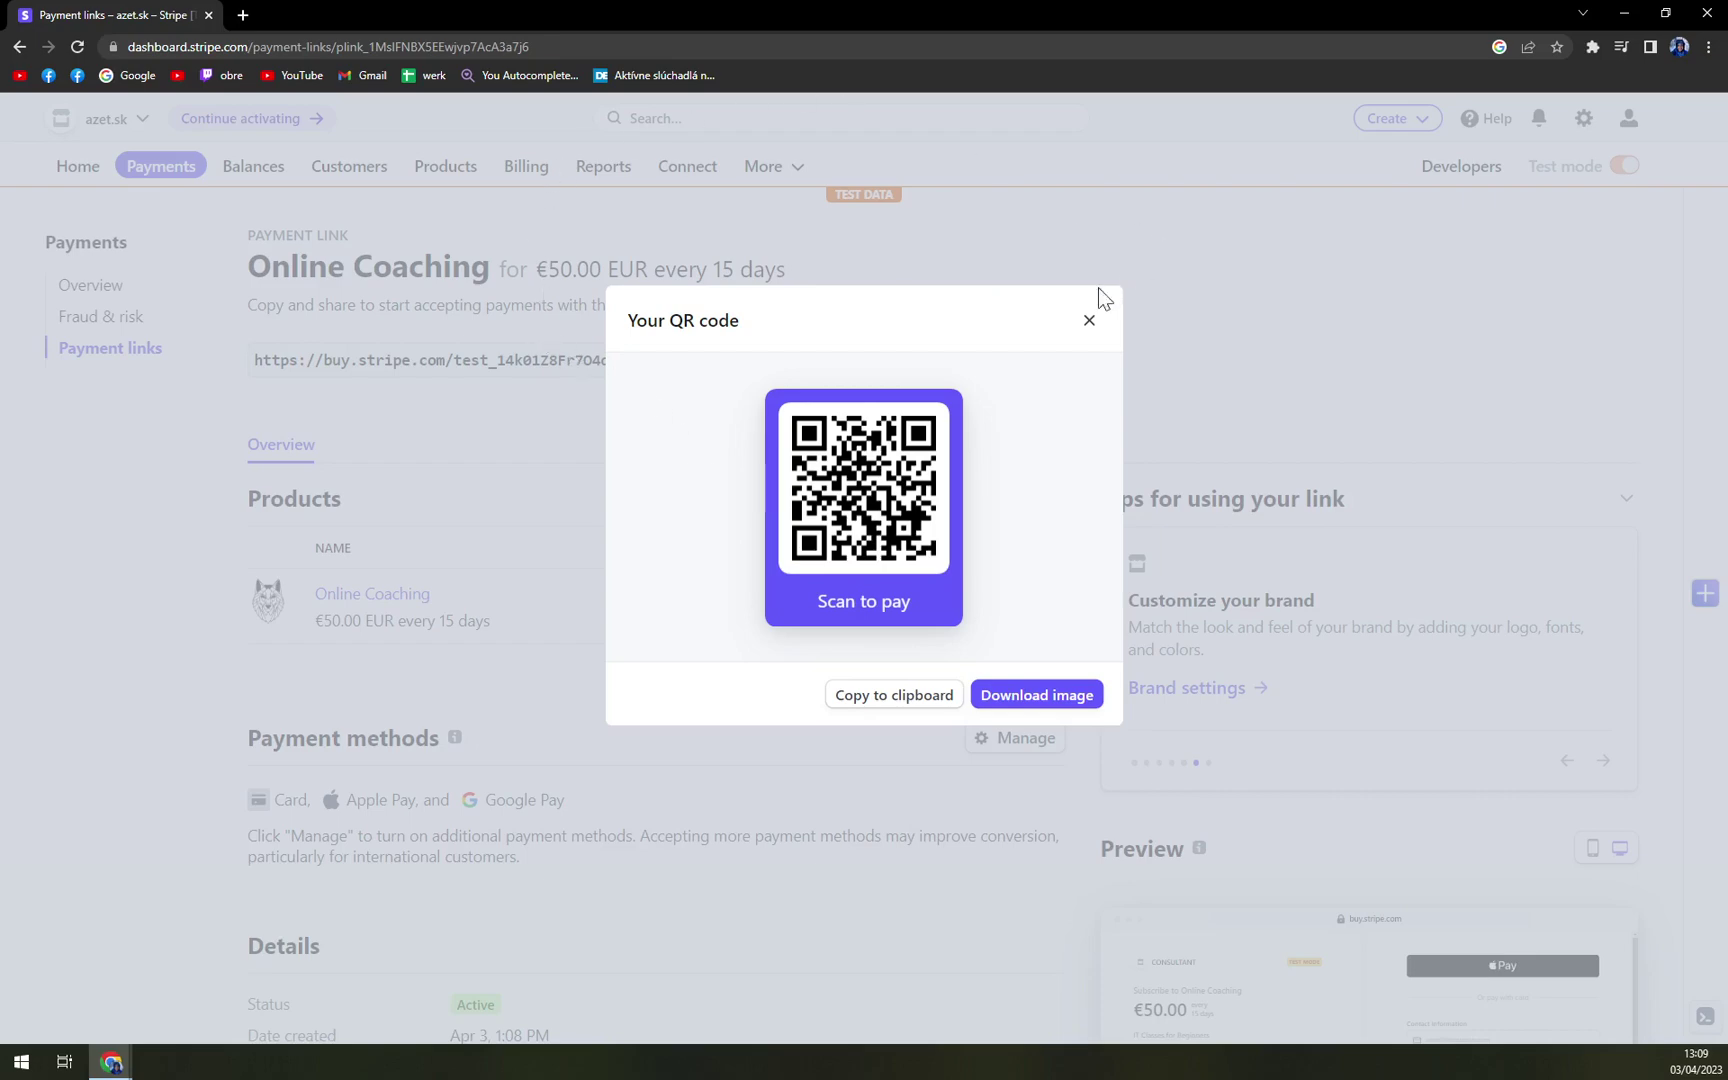
Dismiss the Your QR code dialog to return to the Online Coaching payment link.
{"action": "left_click", "coordinate": [1089, 321]}
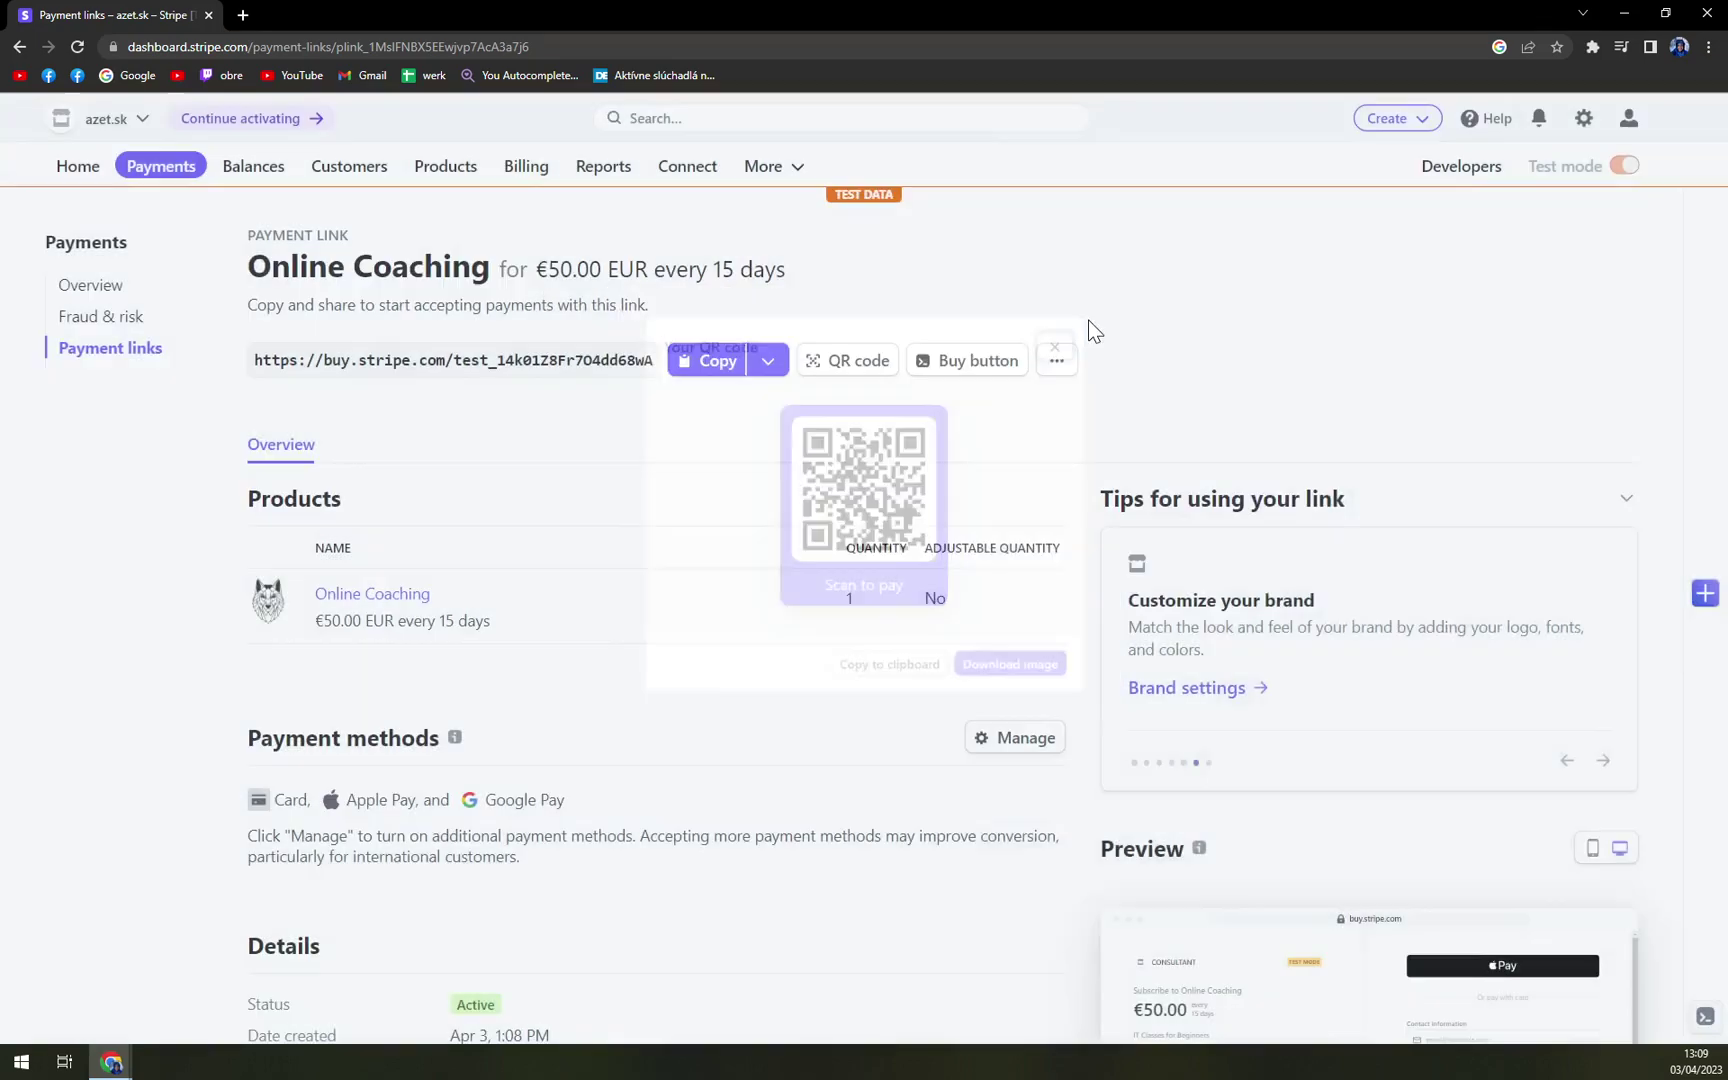